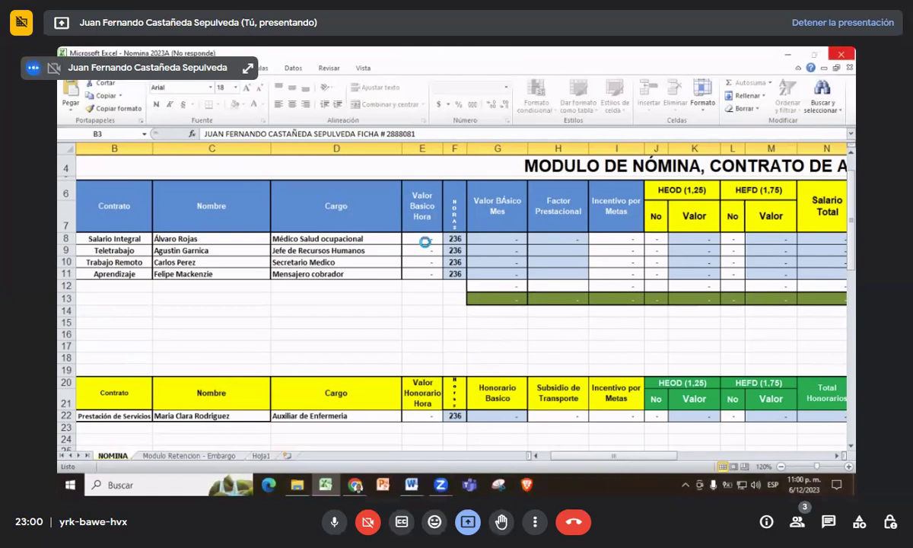
- Click inside the unresponsive Nomina 2023A NOMINA sheet so Excel responds again
{"action": "left_click", "coordinate": [414, 241]}
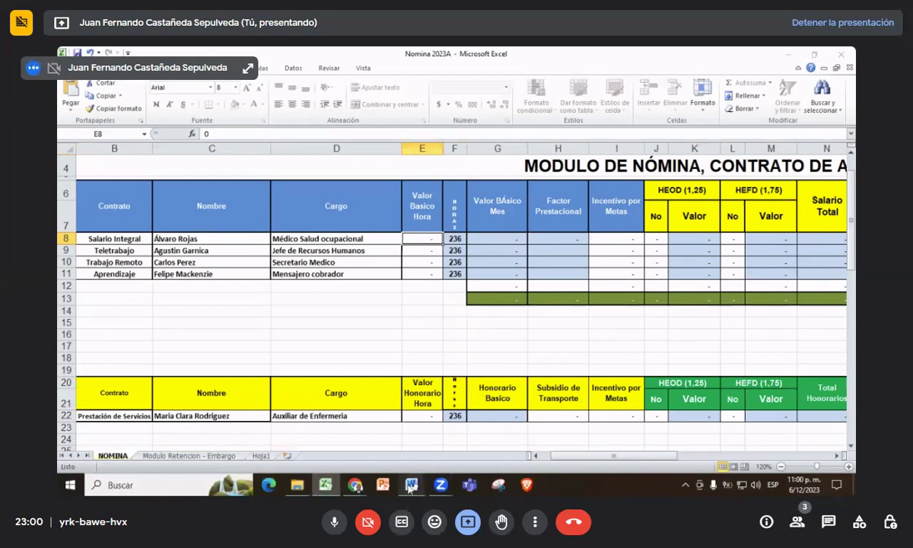
- Read the Salario Integral employee's hourly wage and loans in Word's Listado de Nomina Nov, then minimize Word
{"action": "mouse_move", "coordinate": [411, 485]}
{"action": "left_click", "coordinate": [445, 452]}
{"action": "scroll", "coordinate": [449, 343], "scroll_direction": "down", "scroll_amount": 10}
{"action": "scroll", "coordinate": [449, 344], "scroll_direction": "up", "scroll_amount": 5}
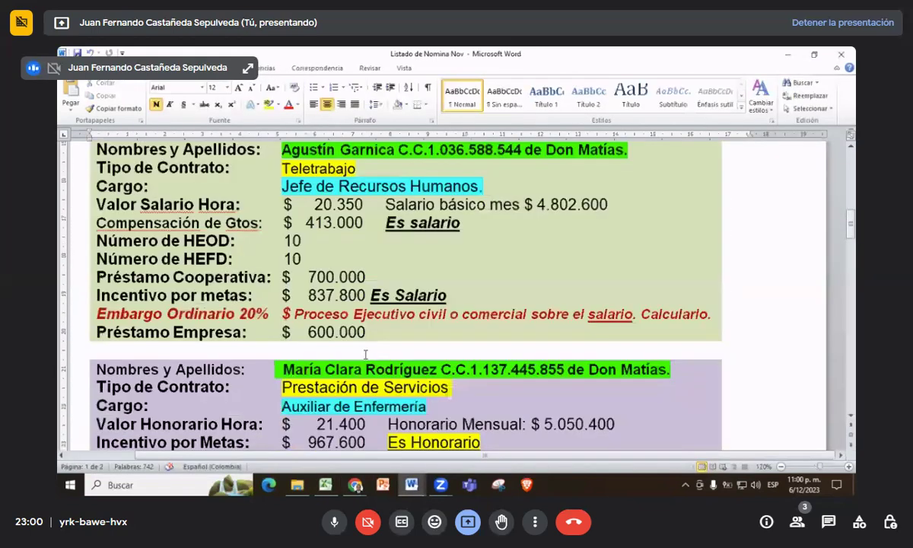
{"action": "scroll", "coordinate": [351, 352], "scroll_direction": "down", "scroll_amount": 6}
{"action": "scroll", "coordinate": [352, 351], "scroll_direction": "down", "scroll_amount": 10}
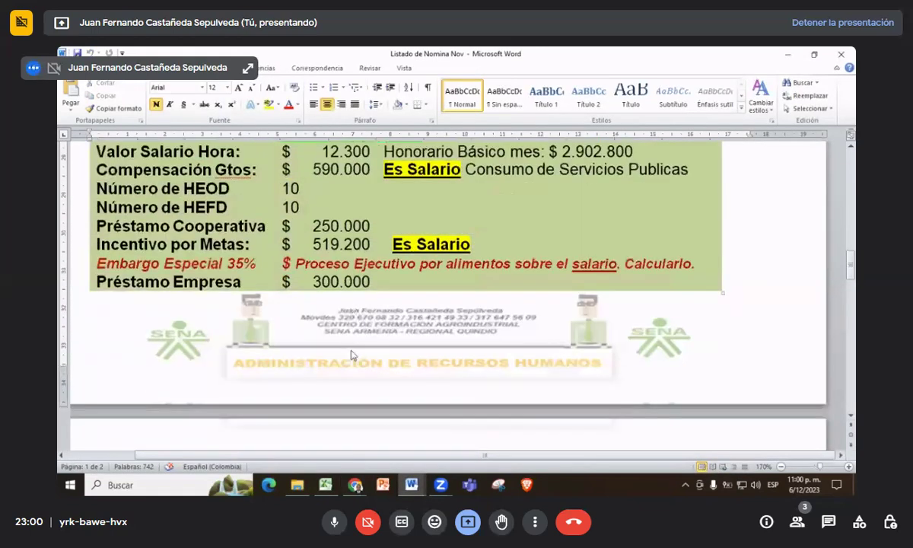
{"action": "scroll", "coordinate": [352, 350], "scroll_direction": "up", "scroll_amount": 1}
{"action": "scroll", "coordinate": [351, 349], "scroll_direction": "down", "scroll_amount": 1}
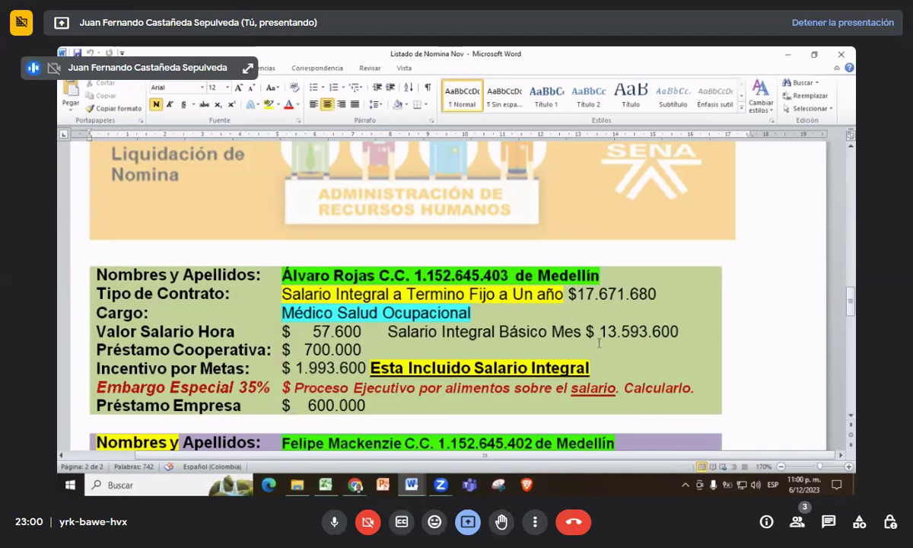
{"action": "left_click", "coordinate": [788, 55]}
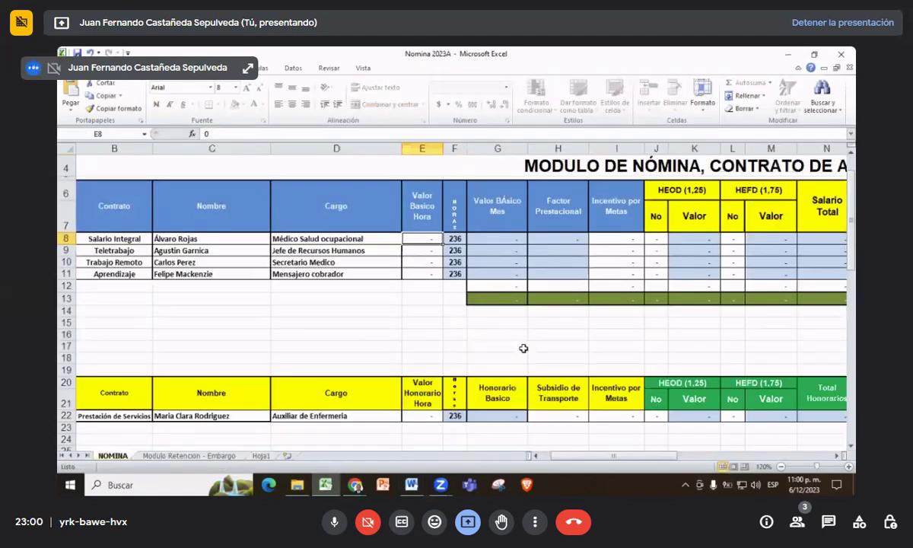
- Enter 57600 as the row 8 hourly base wage in E8
{"action": "type", "text": "5"}
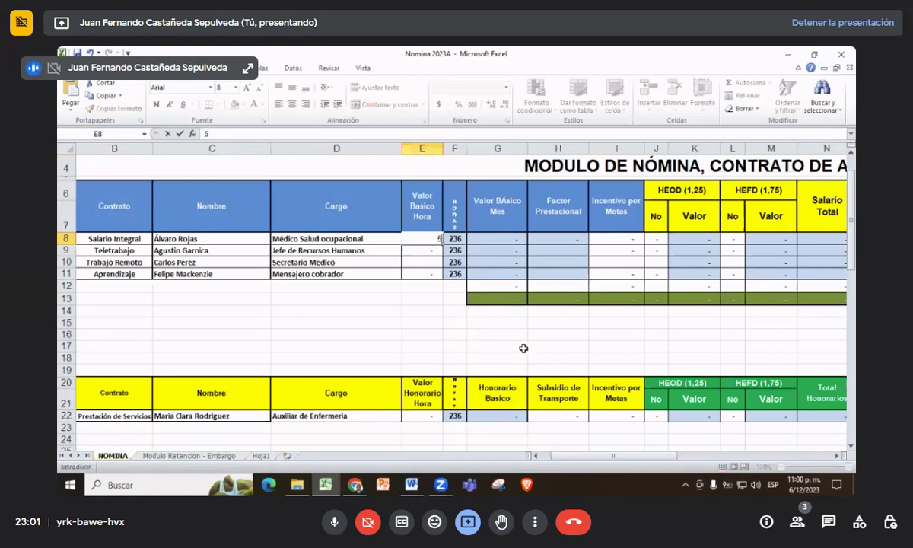
{"action": "type", "text": "7"}
{"action": "type", "text": "600"}
{"action": "key", "text": "ctrl+Return"}
{"action": "key", "text": "Right"}
{"action": "key", "text": "Right"}
{"action": "key", "text": "Right"}
{"action": "key", "text": "Right"}
{"action": "key", "text": "Right"}
{"action": "key", "text": "Left"}
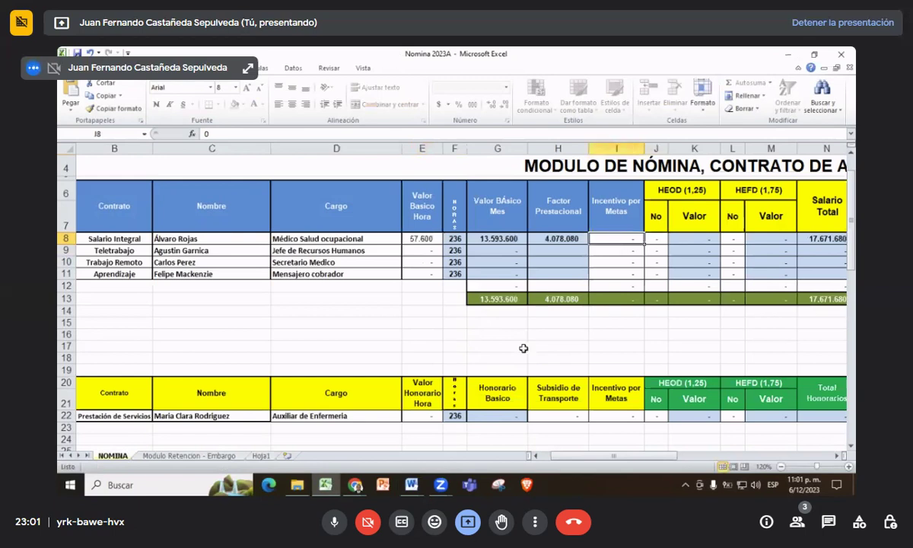
{"action": "key", "text": "Left"}
{"action": "key", "text": "Left"}
{"action": "key", "text": "Left"}
{"action": "key", "text": "Left"}
{"action": "key", "text": "Up"}
{"action": "key", "text": "Up"}
{"action": "key", "text": "Up"}
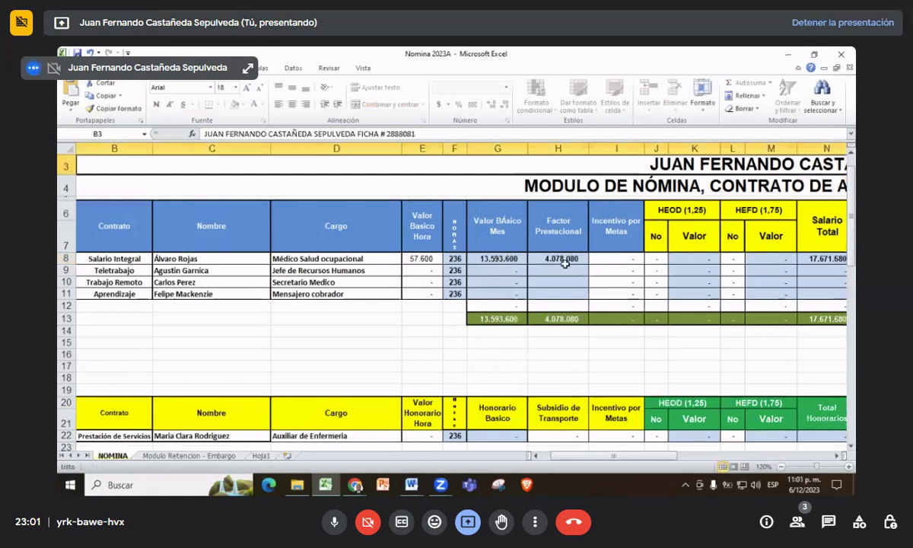
- Select row 8's Incentivo por Metas cell I8
{"action": "left_click", "coordinate": [418, 272]}
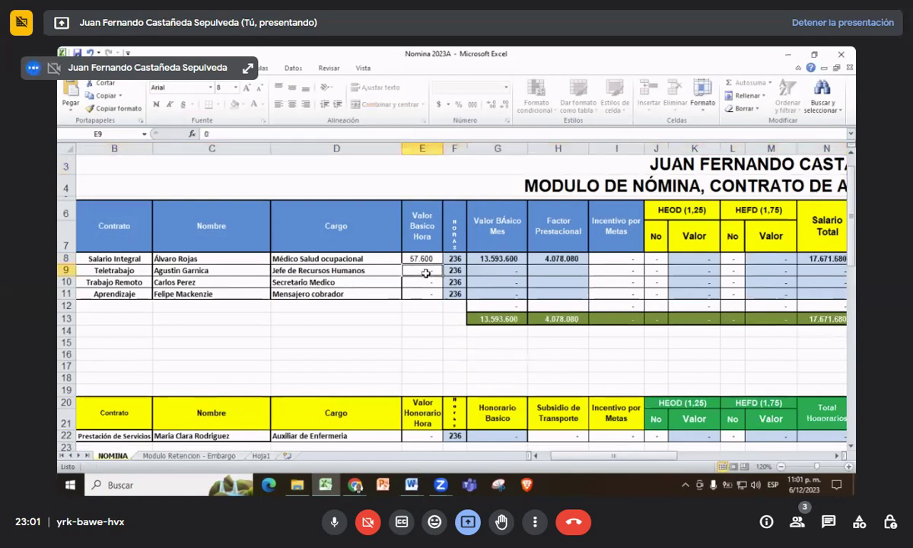
{"action": "left_click", "coordinate": [629, 256]}
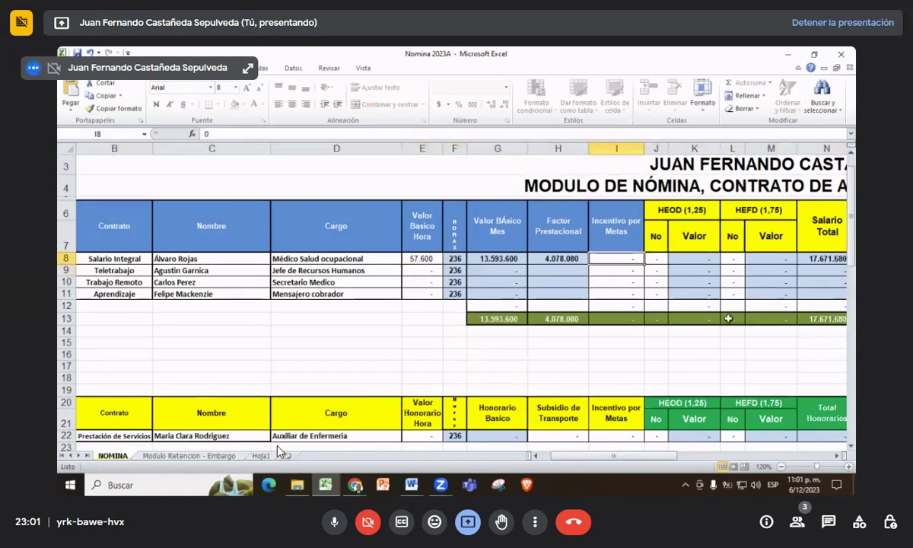
{"action": "key", "text": "Right"}
{"action": "key", "text": "Right"}
{"action": "key", "text": "Right"}
{"action": "scroll", "coordinate": [277, 450], "scroll_direction": "right", "scroll_amount": 2}
{"action": "key", "text": "Left"}
{"action": "key", "text": "Left"}
{"action": "key", "text": "Left"}
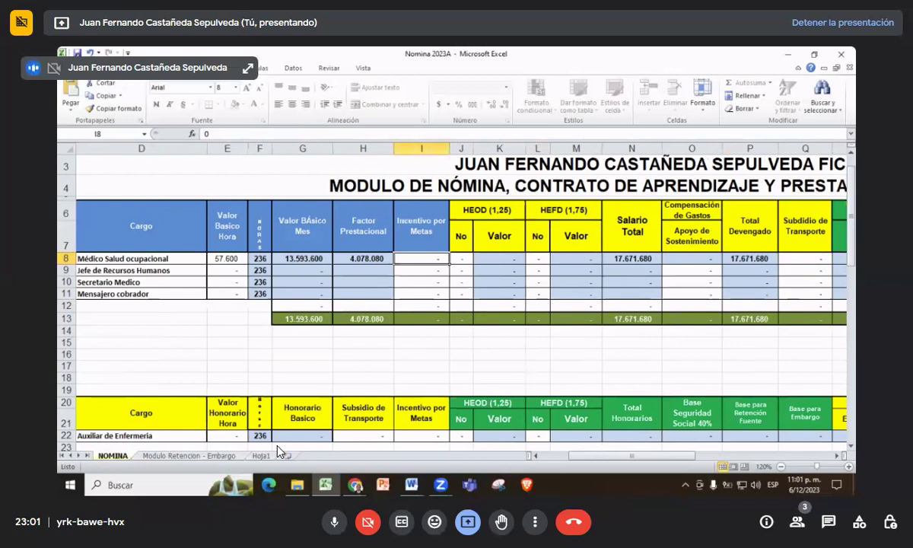
- Enter a 0 goal incentive for row 8 and move across to the Cooperativa cell X8
{"action": "type", "text": "0"}
{"action": "key", "text": "Tab"}
{"action": "key", "text": "Tab"}
{"action": "key", "text": "Tab"}
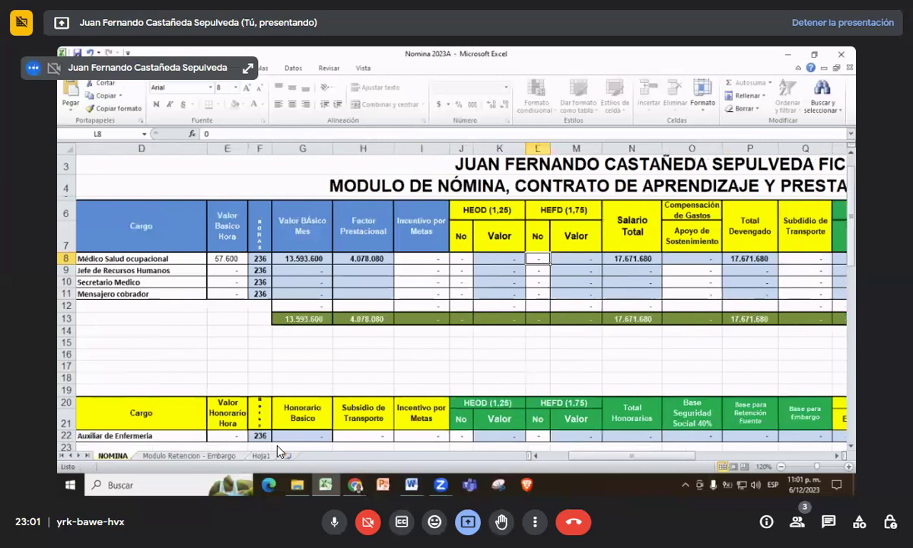
{"action": "key", "text": "Tab"}
{"action": "key", "text": "Tab"}
{"action": "key", "text": "Tab"}
{"action": "key", "text": "Tab"}
{"action": "key", "text": "Tab"}
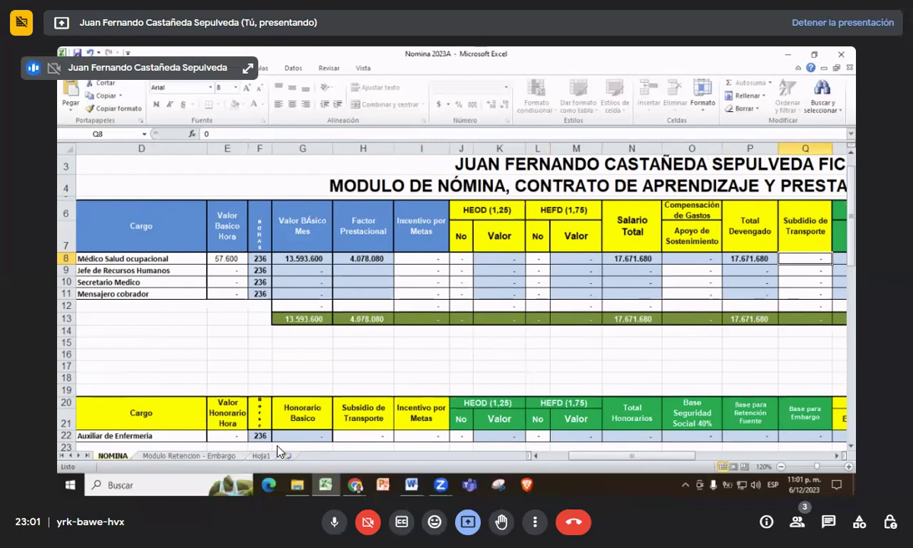
{"action": "key", "text": "Tab"}
{"action": "key", "text": "Tab"}
{"action": "key", "text": "Tab"}
{"action": "key", "text": "Tab"}
{"action": "key", "text": "Tab"}
{"action": "key", "text": "Tab"}
{"action": "key", "text": "Tab"}
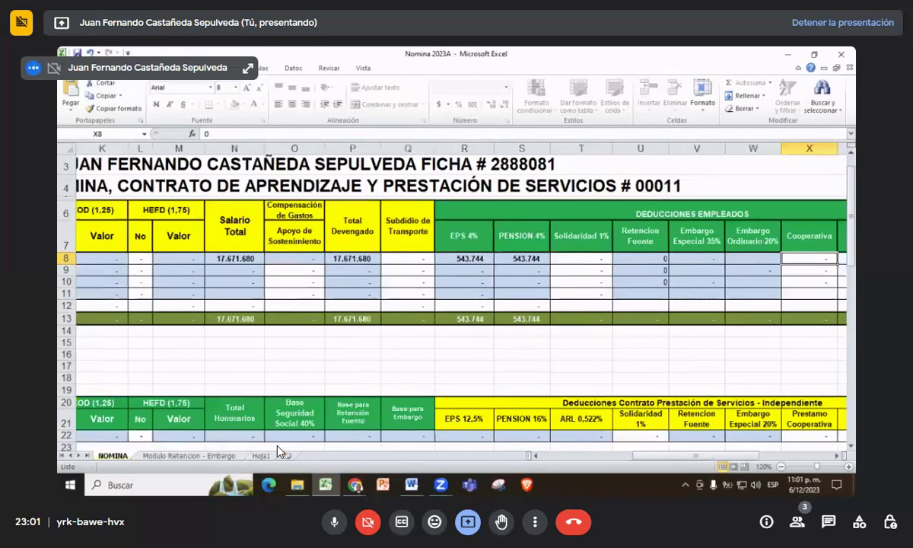
{"action": "key", "text": "Tab"}
{"action": "key", "text": "Left"}
{"action": "key", "text": "Left"}
{"action": "key", "text": "Left"}
{"action": "key", "text": "Left"}
{"action": "key", "text": "Left"}
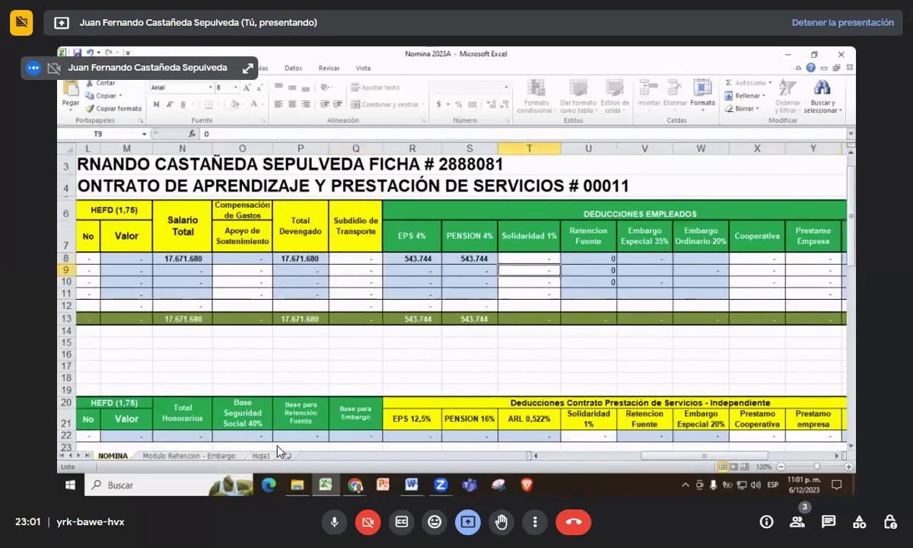
{"action": "key", "text": "Right"}
{"action": "key", "text": "Right"}
{"action": "key", "text": "Right"}
{"action": "key", "text": "Right"}
{"action": "key", "text": "Right"}
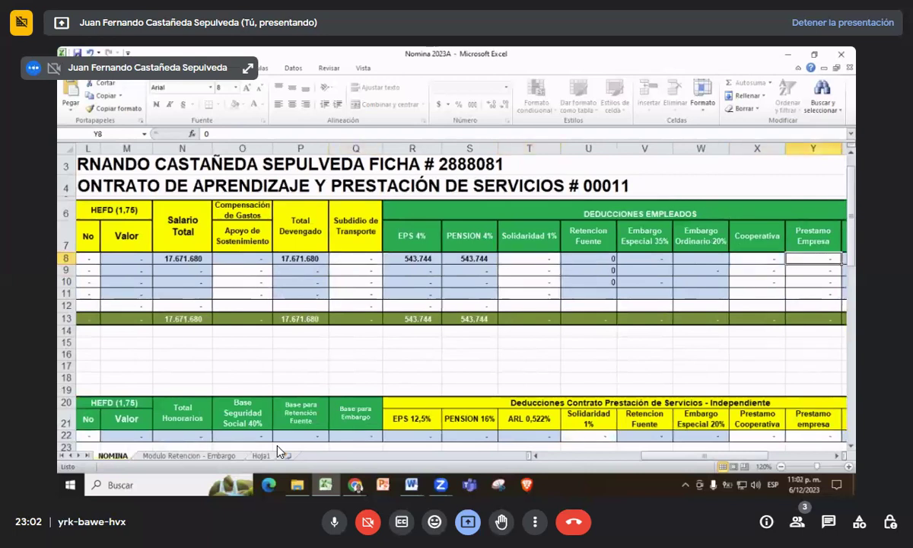
{"action": "scroll", "coordinate": [279, 451], "scroll_direction": "right", "scroll_amount": 2}
{"action": "key", "text": "Left"}
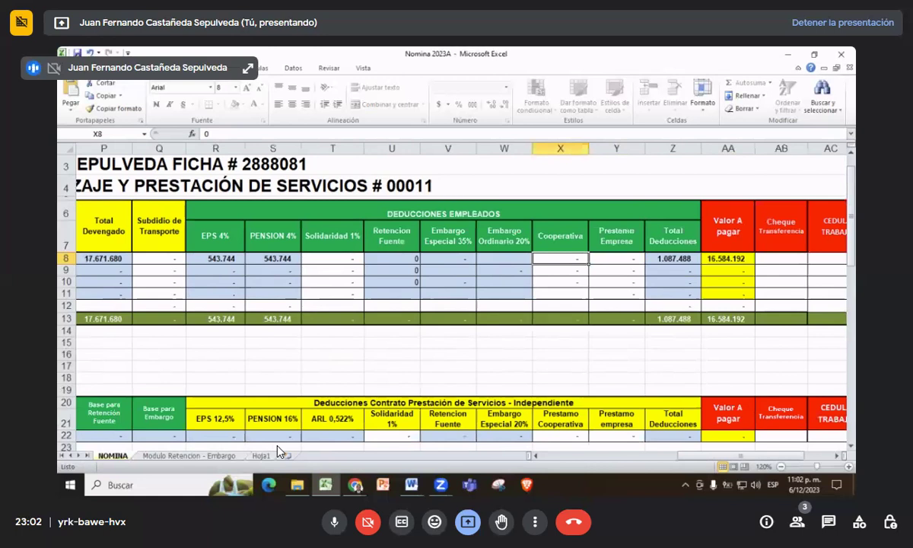
- Enter 700.000 in Cooperativa X8 and 600000 in Prestamo Empresa Y8, then return to the sheet start
{"action": "type", "text": "700.0"}
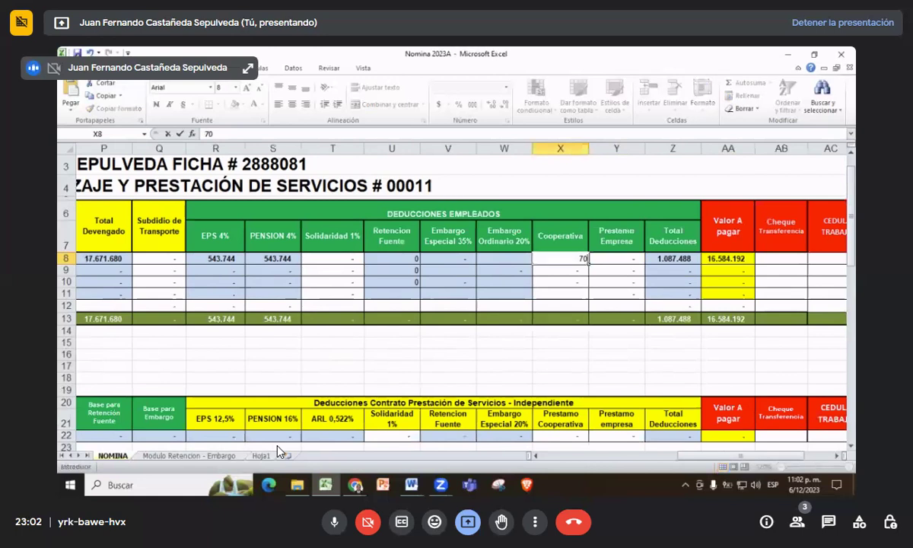
{"action": "type", "text": "0000"}
{"action": "key", "text": "Tab"}
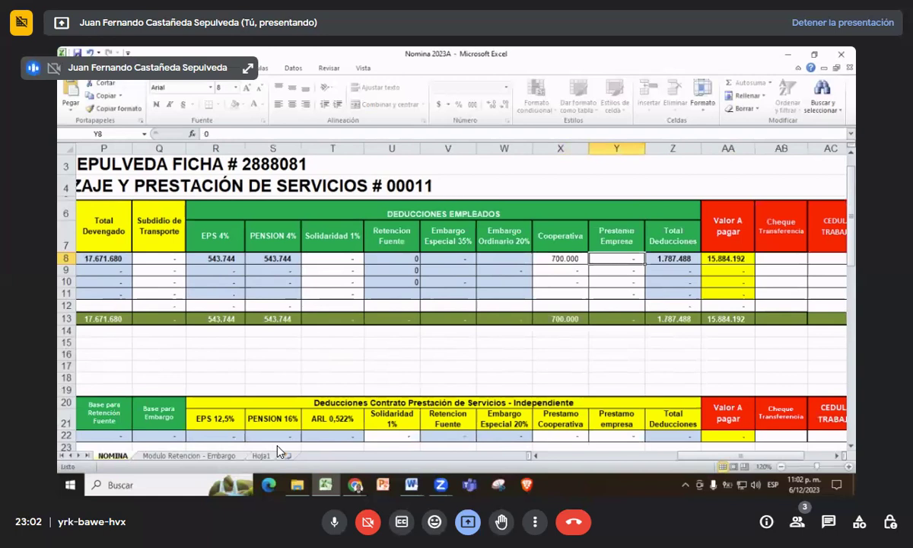
{"action": "type", "text": "600000"}
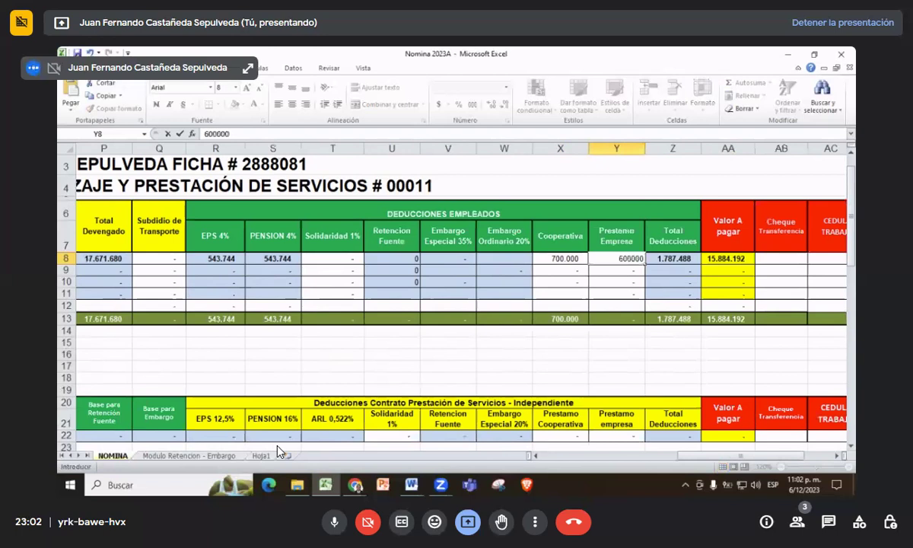
{"action": "key", "text": "Tab"}
{"action": "key", "text": "Tab"}
{"action": "key", "text": "Tab"}
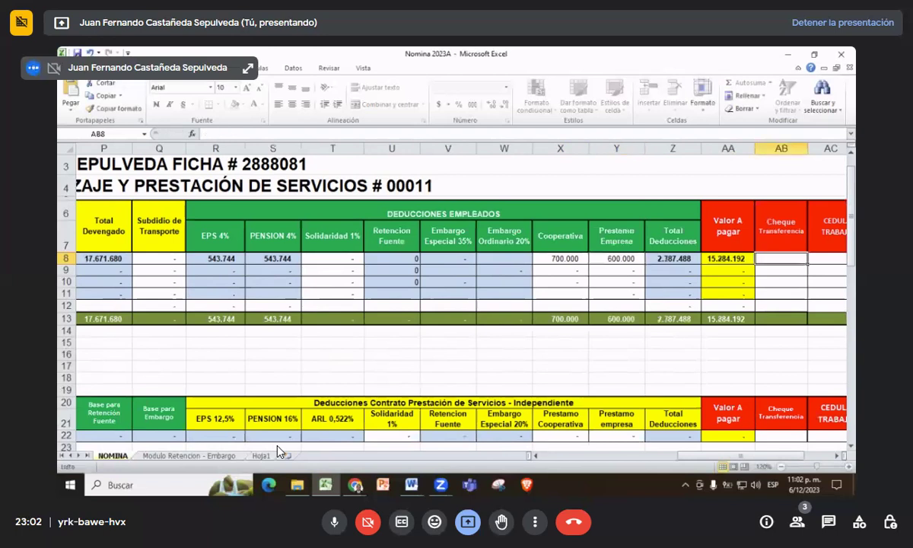
{"action": "key", "text": "ctrl+Home"}
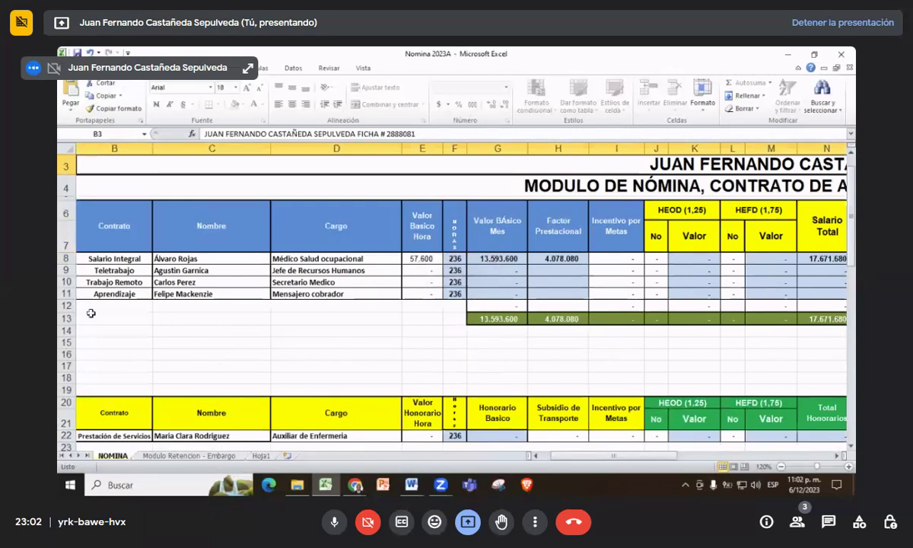
{"action": "left_click_drag", "start_coordinate": [584, 457], "coordinate": [639, 460]}
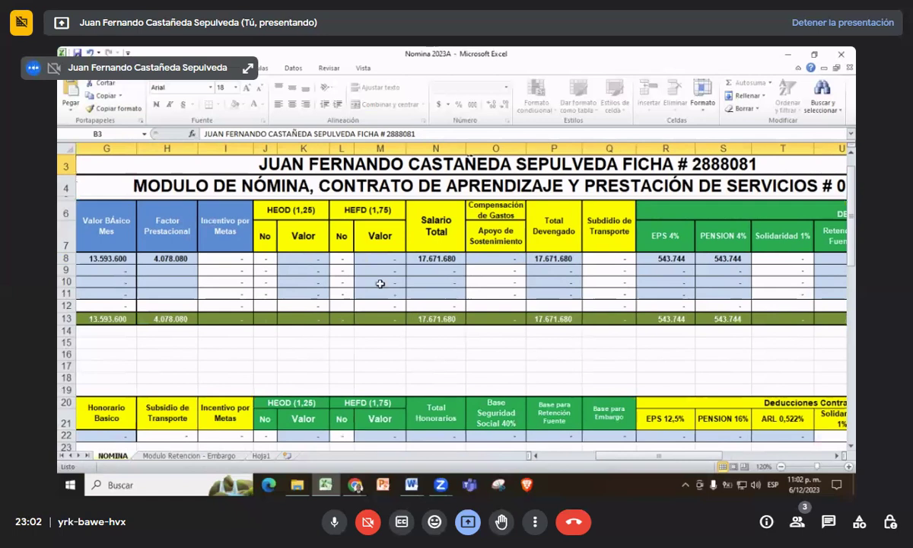
{"action": "left_click_drag", "start_coordinate": [643, 463], "coordinate": [706, 466]}
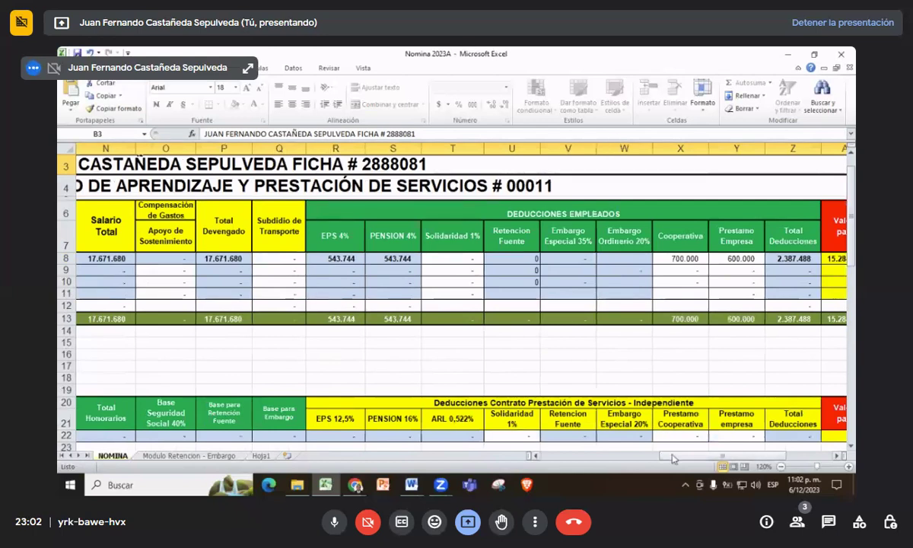
{"action": "left_click_drag", "start_coordinate": [673, 458], "coordinate": [597, 450]}
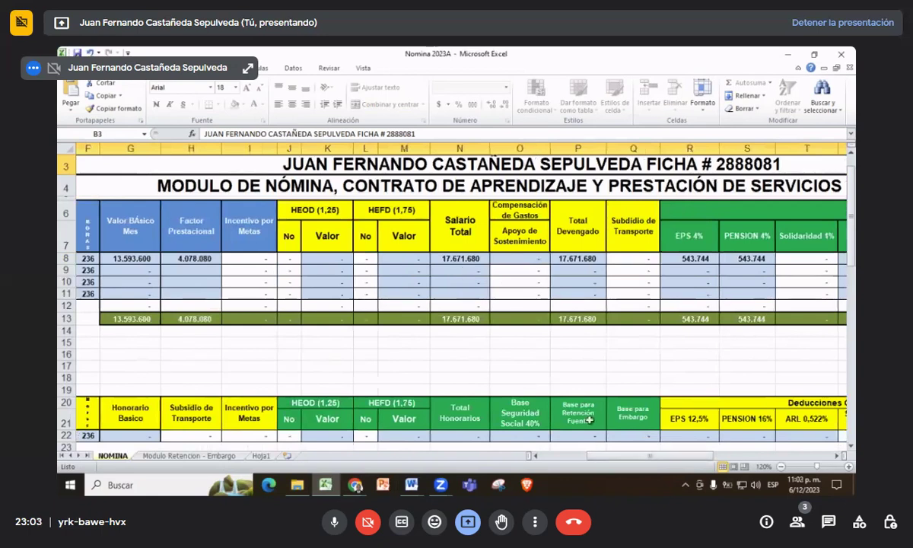
{"action": "left_click_drag", "start_coordinate": [605, 459], "coordinate": [563, 457]}
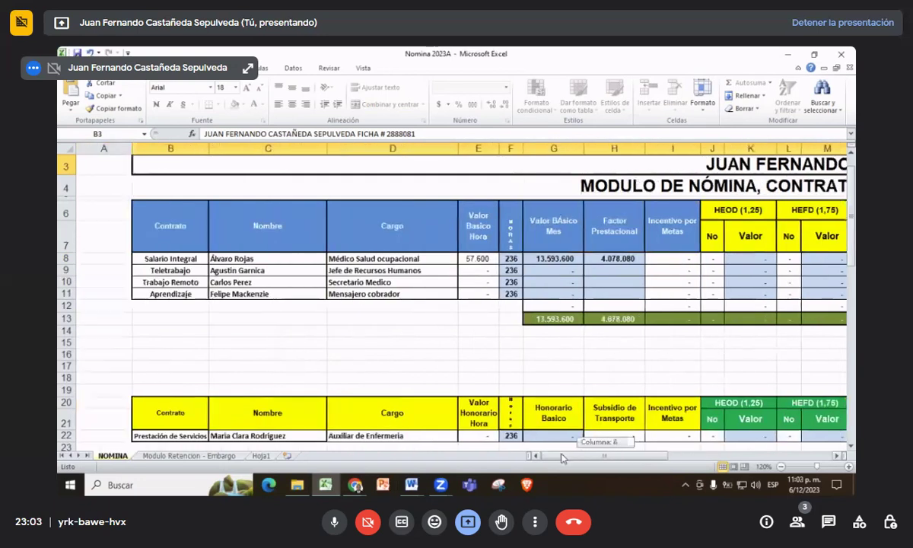
- Give row 9 a 20.350 hourly wage and an 837.800 goal incentive
{"action": "left_click", "coordinate": [471, 272]}
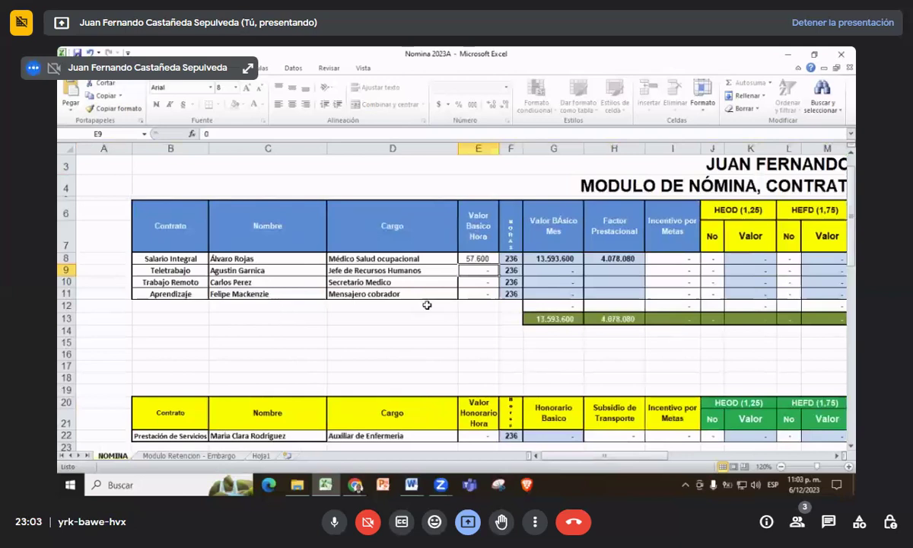
{"action": "type", "text": "20.350"}
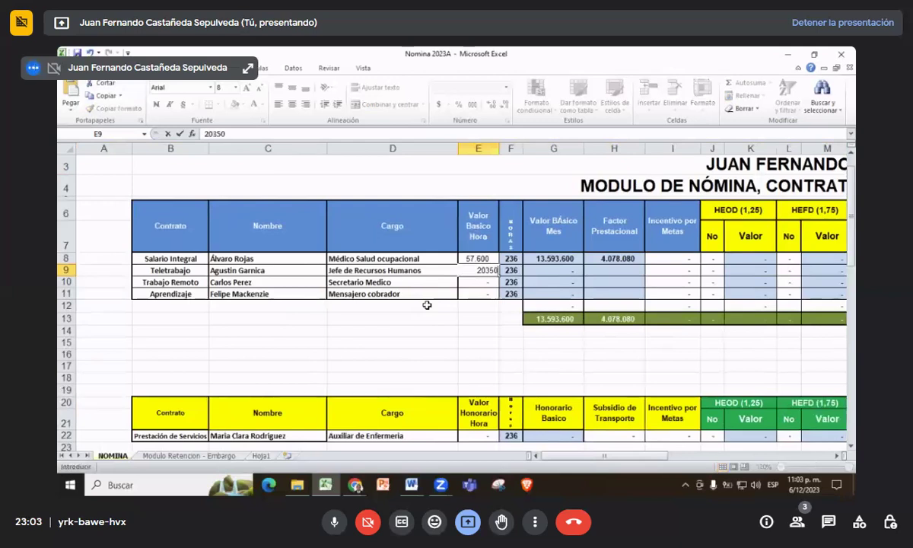
{"action": "key", "text": "Tab"}
{"action": "key", "text": "Tab"}
{"action": "key", "text": "Tab"}
{"action": "key", "text": "Tab"}
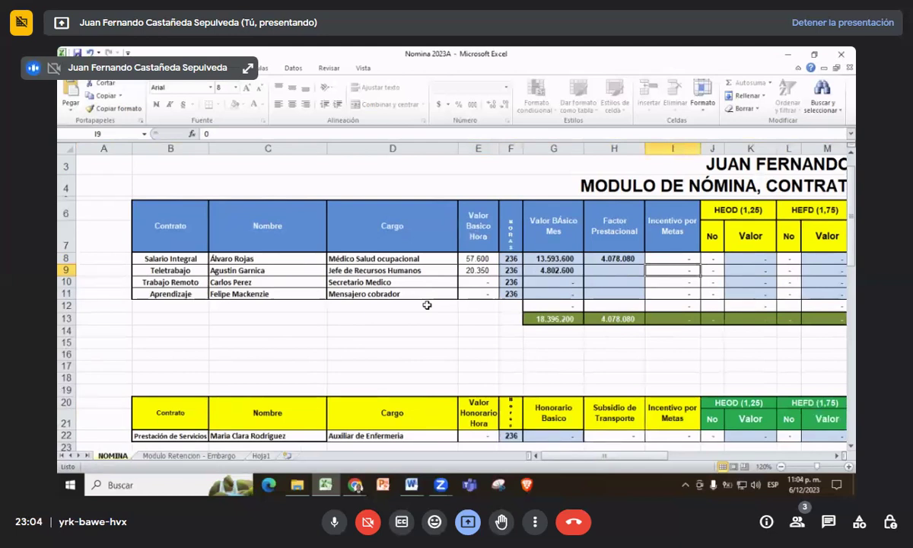
{"action": "type", "text": "8"}
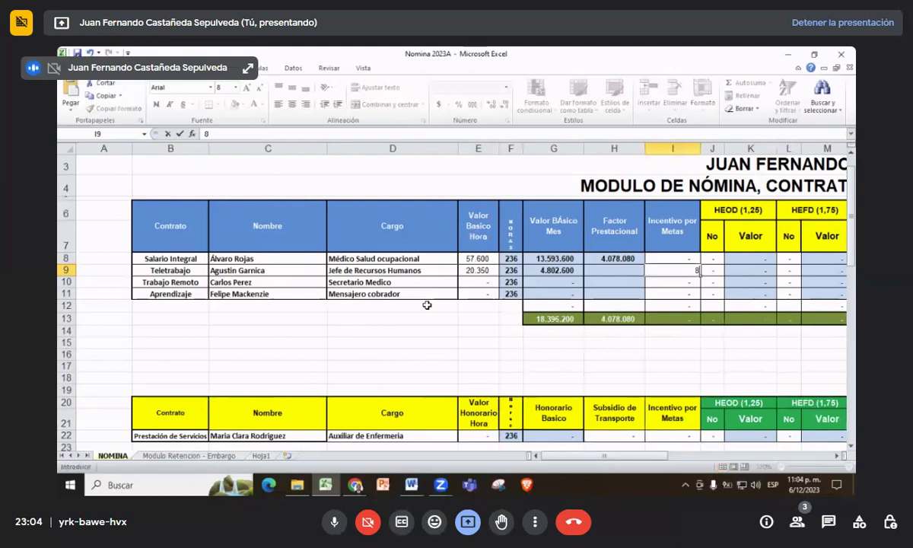
{"action": "type", "text": "37800"}
{"action": "key", "text": "Tab"}
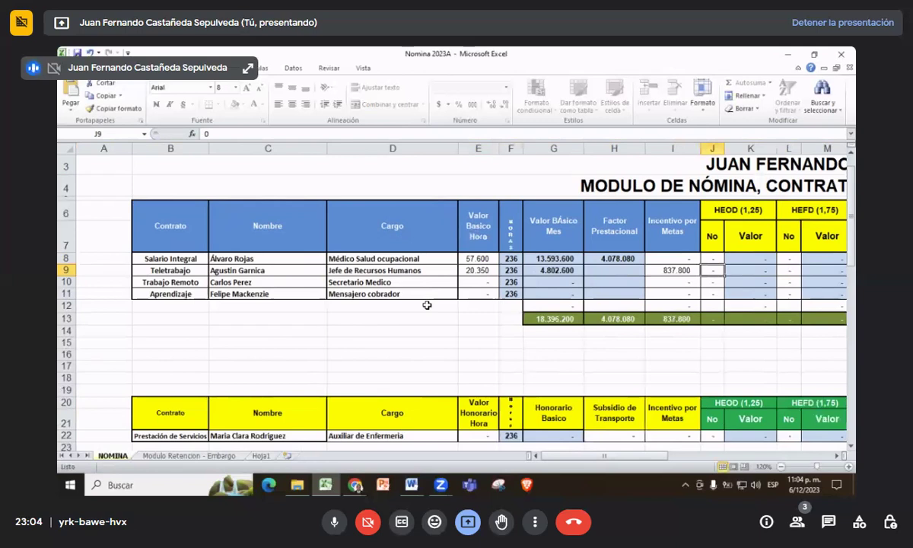
- Record 10 daytime and 10 holiday overtime hours for row 9
{"action": "type", "text": "10"}
{"action": "key", "text": "Tab"}
{"action": "type", "text": "10"}
{"action": "key", "text": "Tab"}
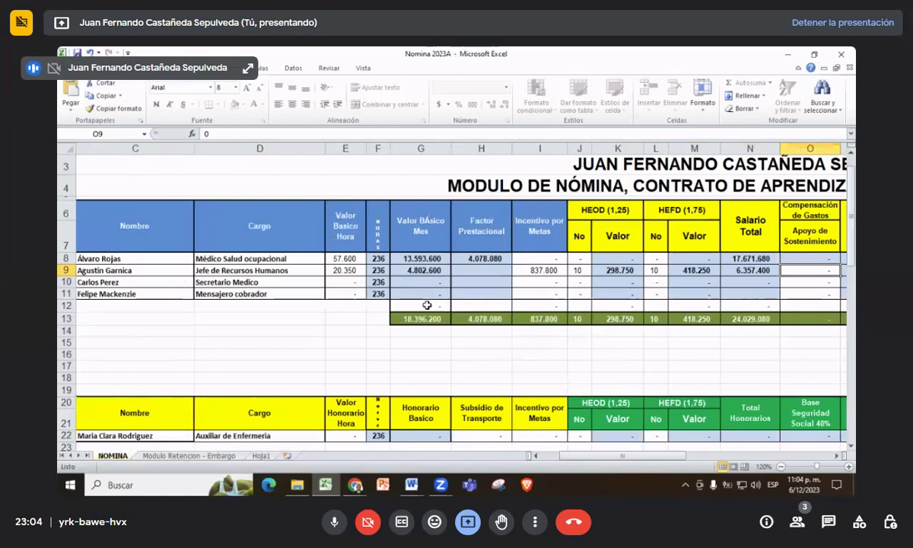
- Enter 700000 as row 9's Cooperativa deduction in X9
{"action": "scroll", "coordinate": [427, 305], "scroll_direction": "right", "scroll_amount": 1}
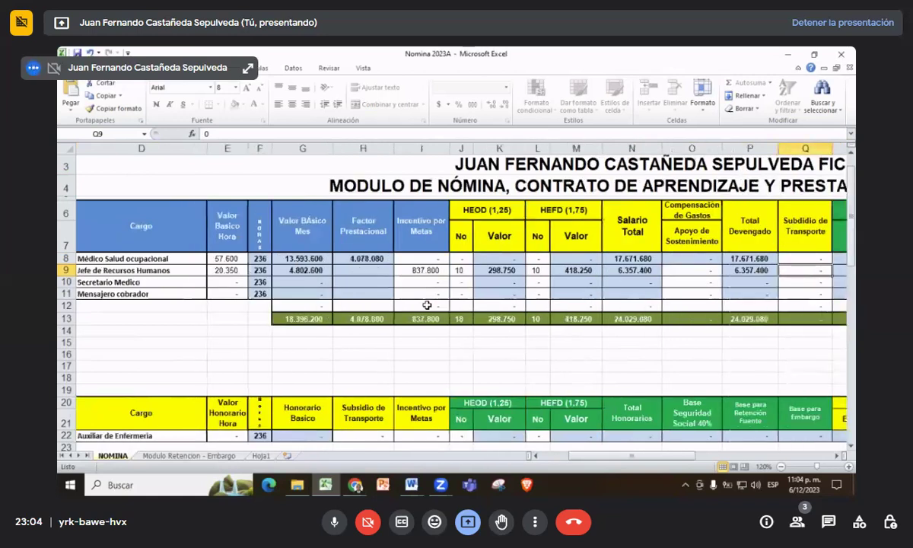
{"action": "key", "text": "Right"}
{"action": "key", "text": "Right"}
{"action": "key", "text": "Right"}
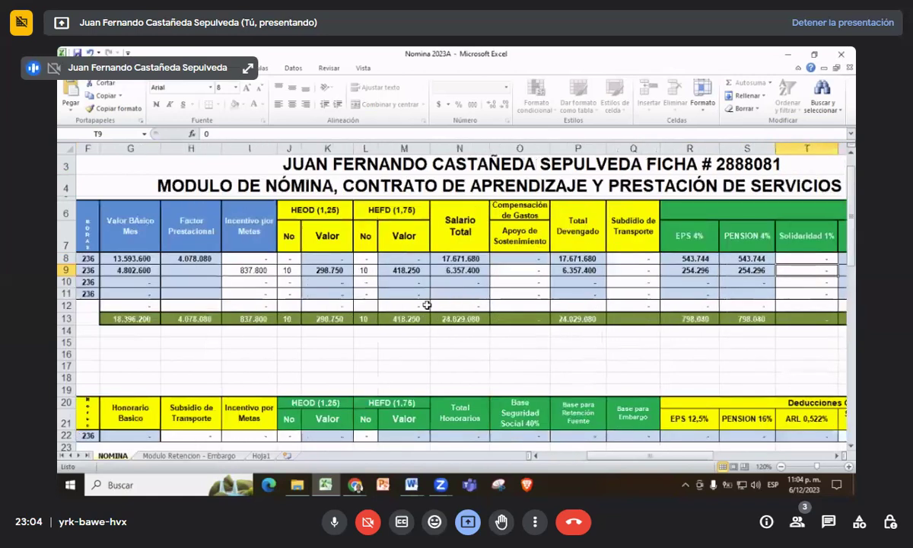
{"action": "key", "text": "Right"}
{"action": "key", "text": "Right"}
{"action": "key", "text": "Right"}
{"action": "key", "text": "Right"}
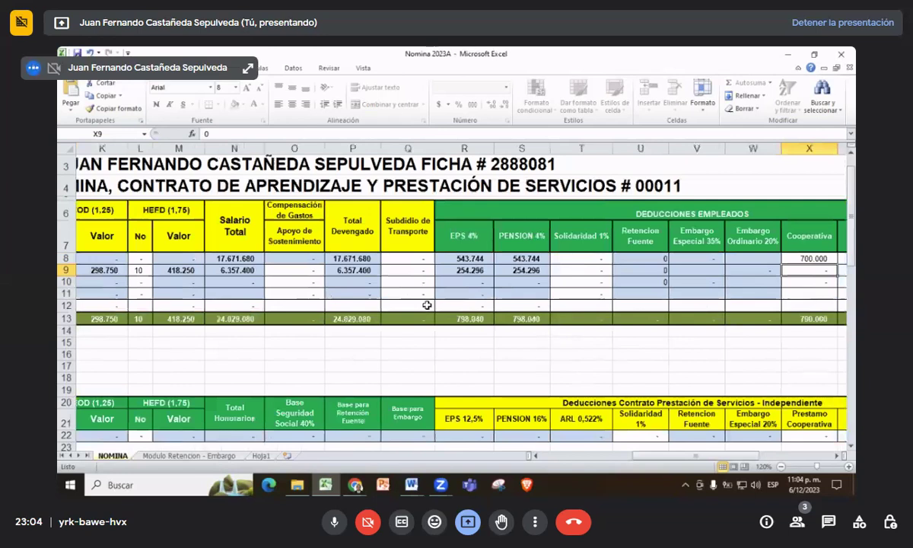
{"action": "scroll", "coordinate": [427, 305], "scroll_direction": "right", "scroll_amount": 1}
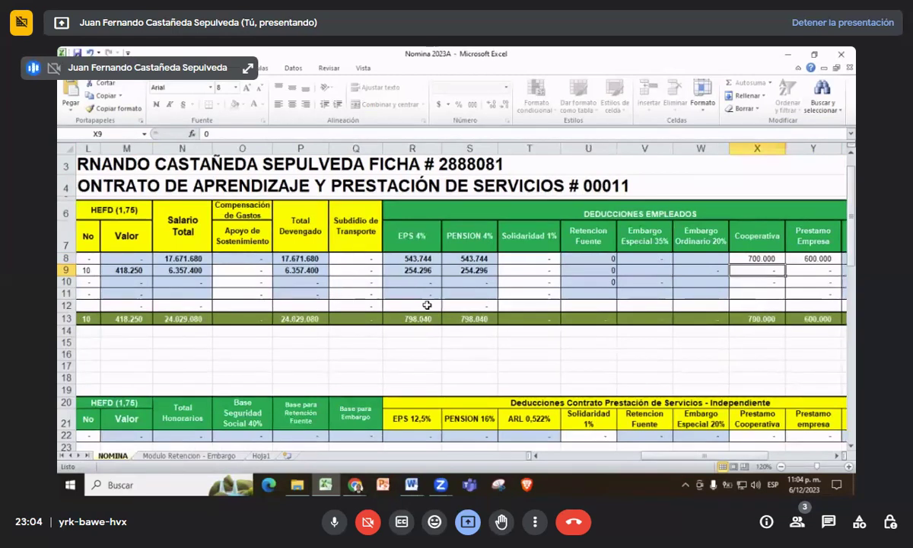
{"action": "type", "text": "700000"}
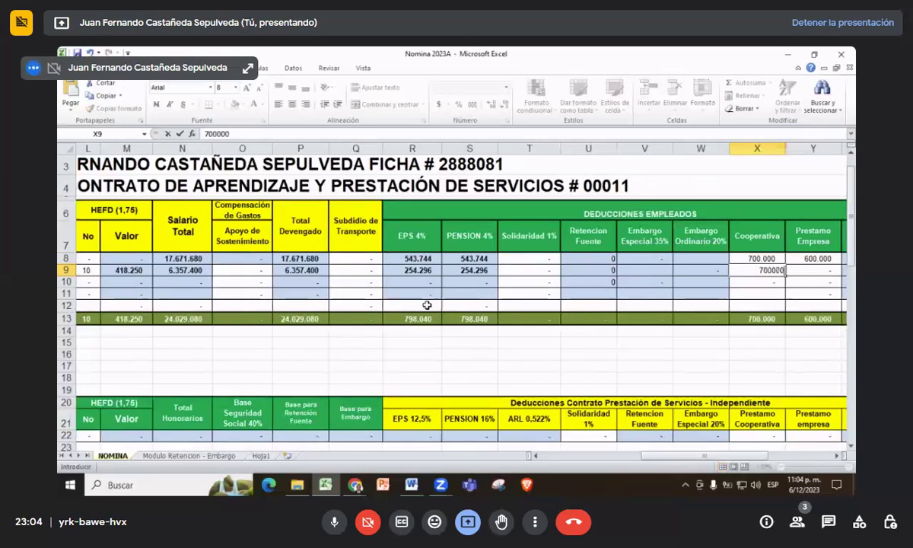
{"action": "key", "text": "Tab"}
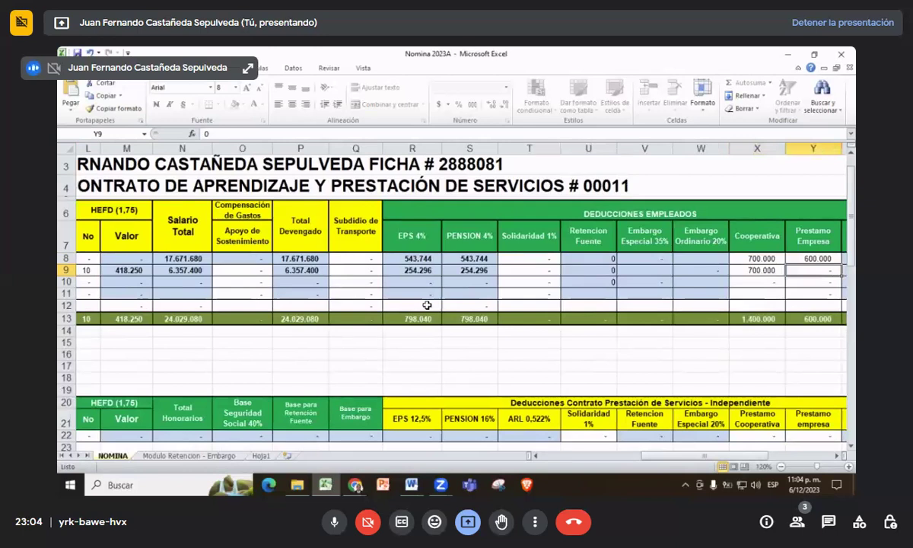
- Set row 9's Prestamo Empresa to 600.000, correcting the mistyped 60000 in the formula bar
{"action": "type", "text": "60000"}
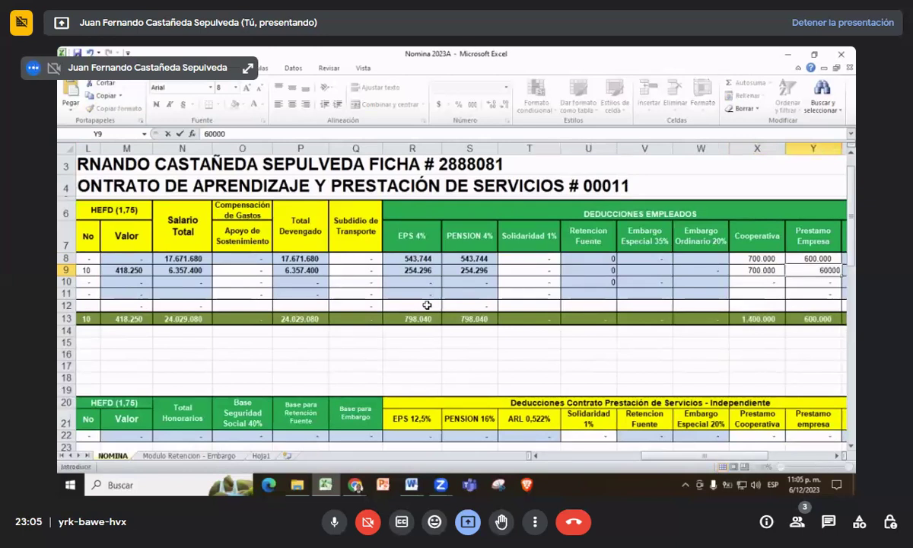
{"action": "key", "text": "Tab"}
{"action": "key", "text": "shift+Tab"}
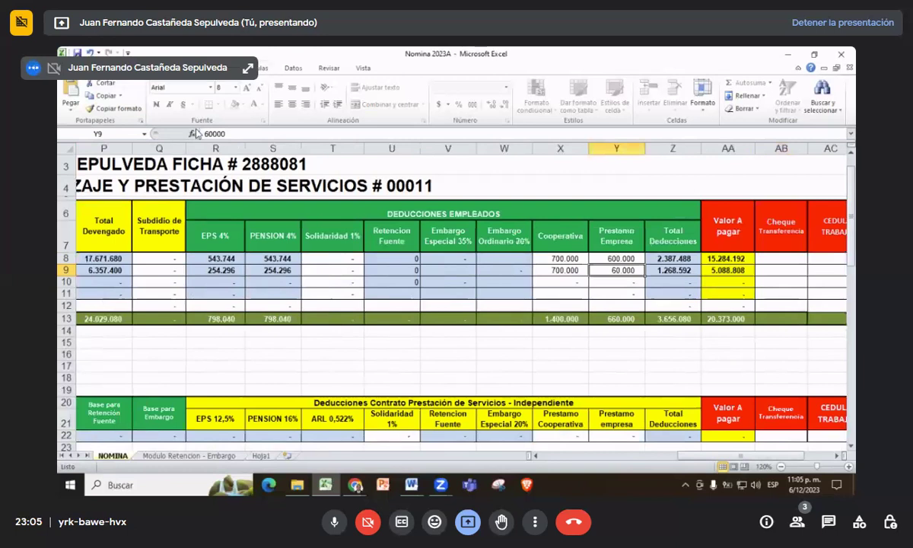
{"action": "left_click", "coordinate": [232, 135]}
{"action": "type", "text": "0"}
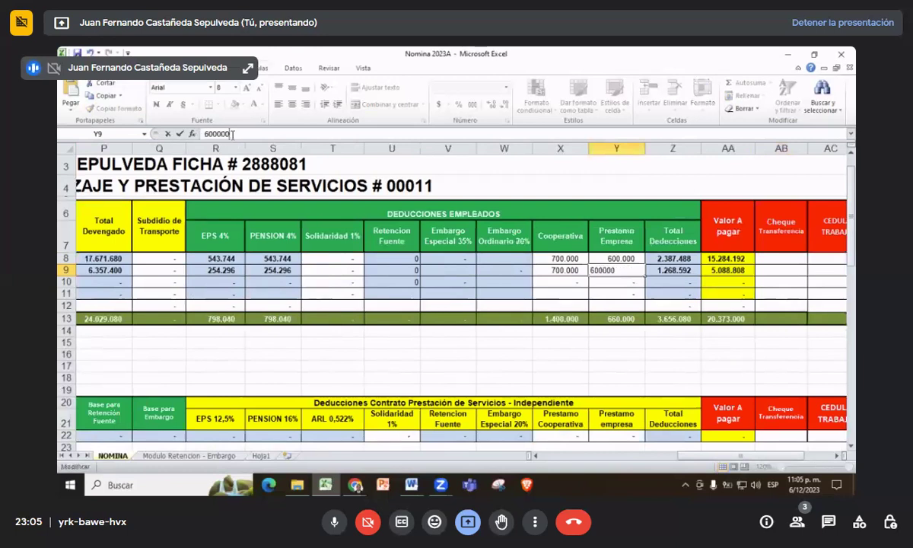
{"action": "key", "text": "Return"}
{"action": "key", "text": "Up"}
{"action": "key", "text": "Left"}
{"action": "key", "text": "Left"}
{"action": "key", "text": "Left"}
{"action": "key", "text": "Left"}
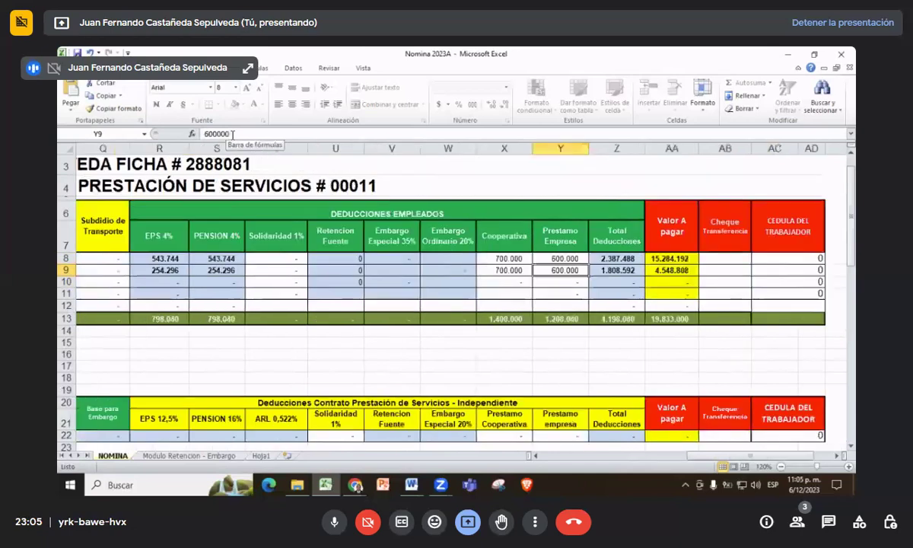
- Review row 9's entries and scroll back to the Secretario Medico hourly value cell E10
{"action": "key", "text": "Left"}
{"action": "key", "text": "Left"}
{"action": "key", "text": "Left"}
{"action": "key", "text": "Left"}
{"action": "key", "text": "Left"}
{"action": "key", "text": "Left"}
{"action": "key", "text": "Left"}
{"action": "key", "text": "Left"}
{"action": "key", "text": "Left"}
{"action": "key", "text": "Left"}
{"action": "key", "text": "Left"}
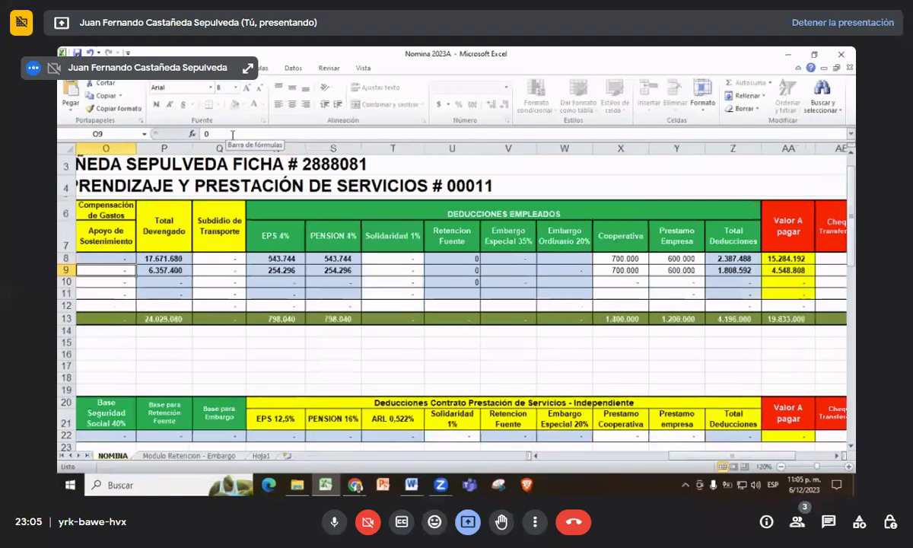
{"action": "key", "text": "Right"}
{"action": "key", "text": "Right"}
{"action": "key", "text": "Right"}
{"action": "key", "text": "Right"}
{"action": "key", "text": "Right"}
{"action": "key", "text": "Right"}
{"action": "key", "text": "Right"}
{"action": "key", "text": "Right"}
{"action": "key", "text": "Right"}
{"action": "key", "text": "Right"}
{"action": "key", "text": "Right"}
{"action": "key", "text": "Right"}
{"action": "key", "text": "Right"}
{"action": "key", "text": "Right"}
{"action": "key", "text": "Right"}
{"action": "key", "text": "Right"}
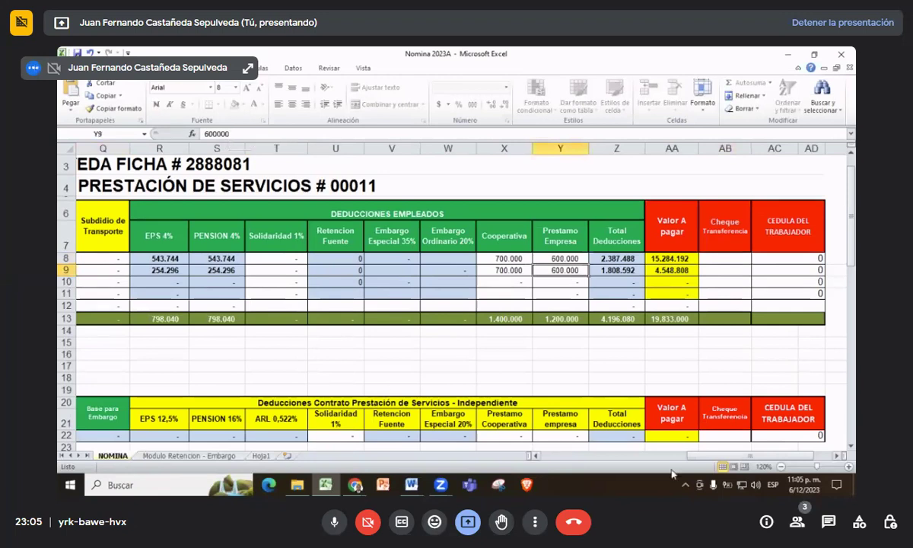
{"action": "left_click_drag", "start_coordinate": [703, 457], "coordinate": [548, 457]}
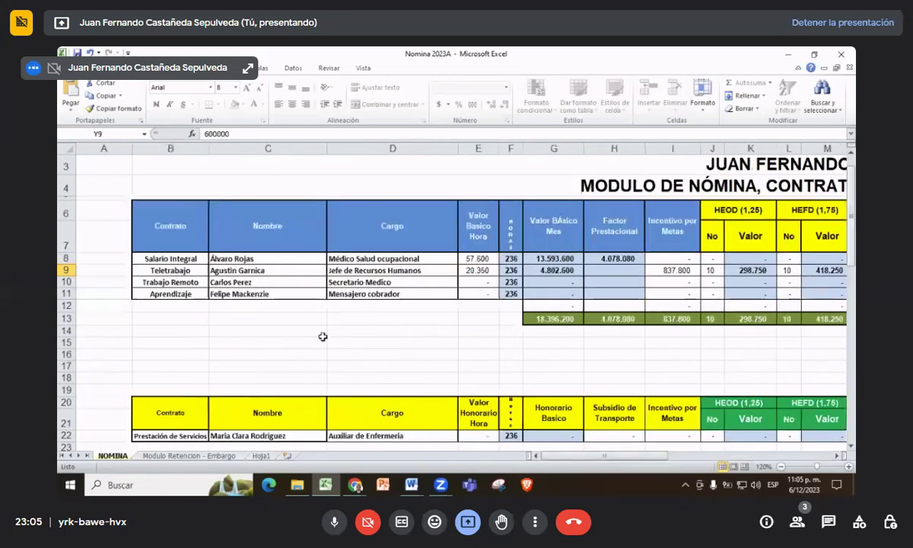
{"action": "left_click", "coordinate": [474, 283]}
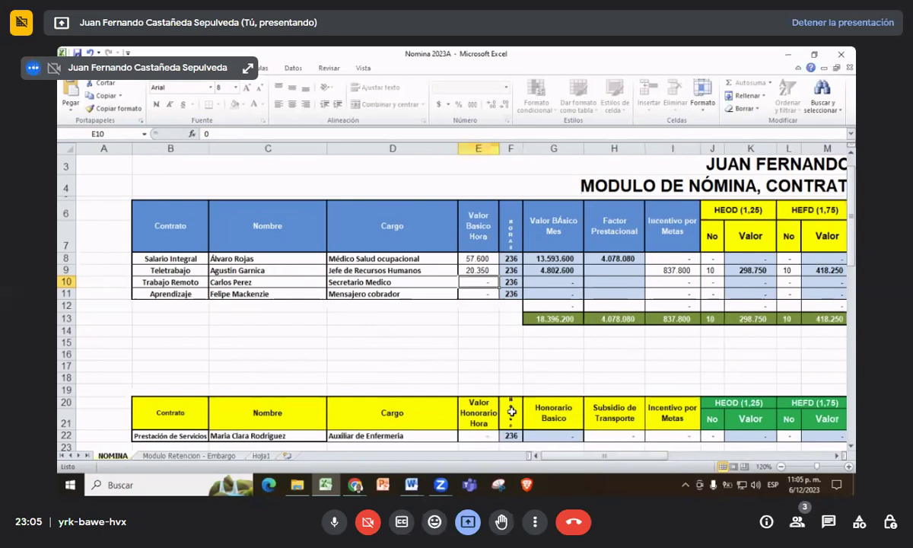
- Give row 10 a 12.300 hourly rate and a 519.200 goal incentive
{"action": "type", "text": "12300"}
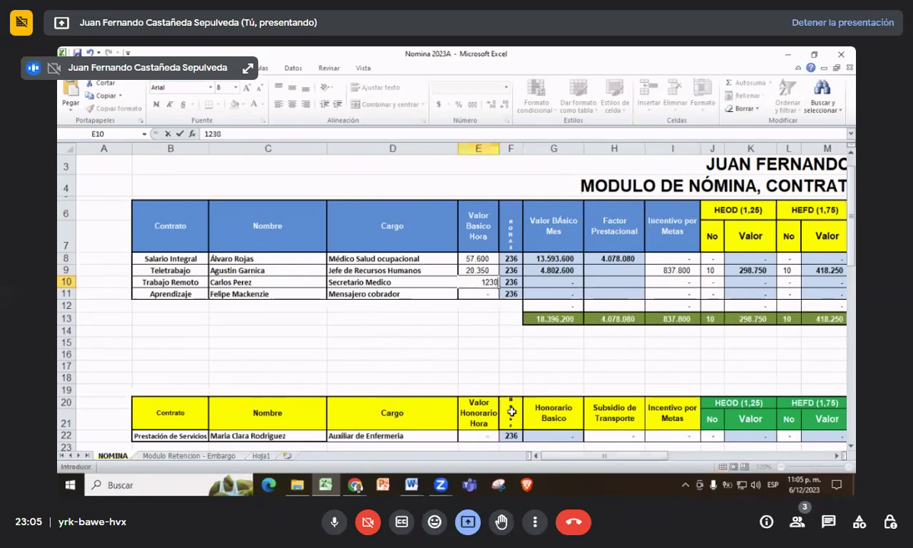
{"action": "key", "text": "Tab"}
{"action": "key", "text": "Tab"}
{"action": "key", "text": "Tab"}
{"action": "key", "text": "Tab"}
{"action": "key", "text": "Tab"}
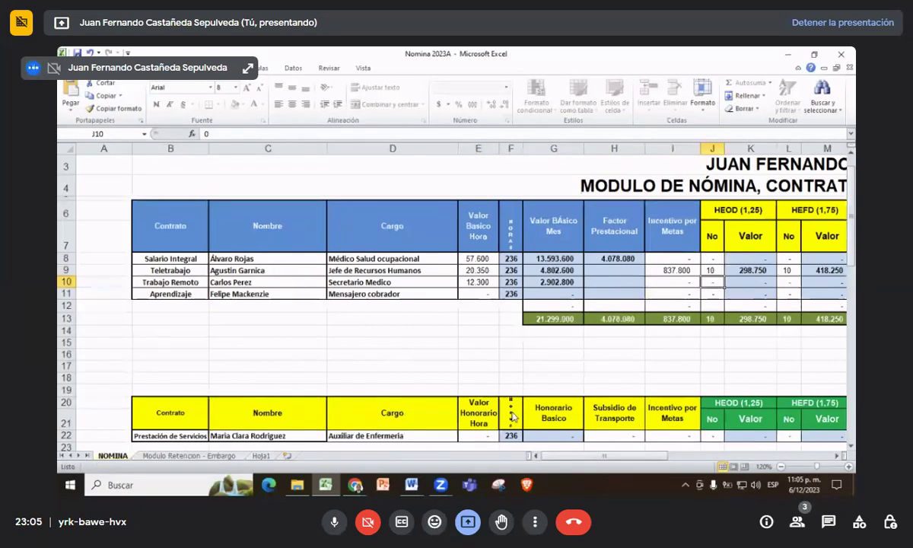
{"action": "key", "text": "Left"}
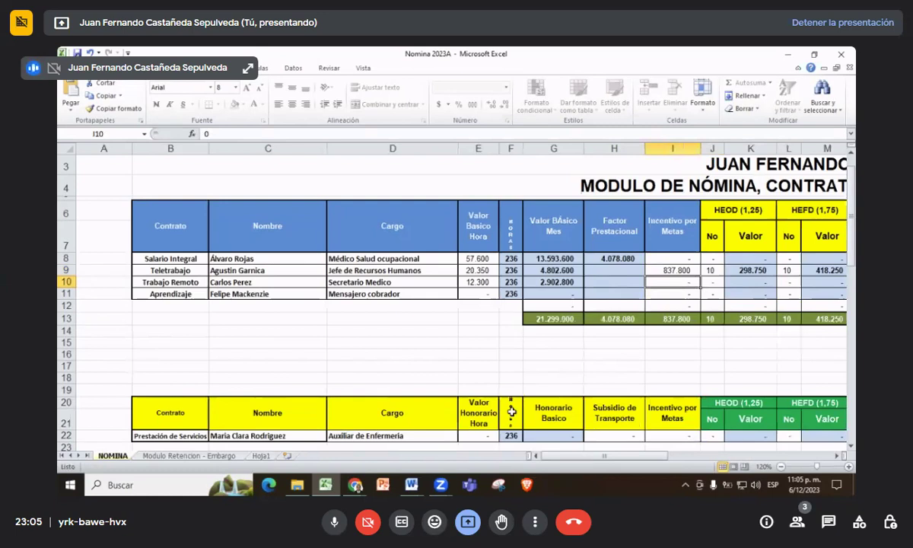
{"action": "type", "text": "512"}
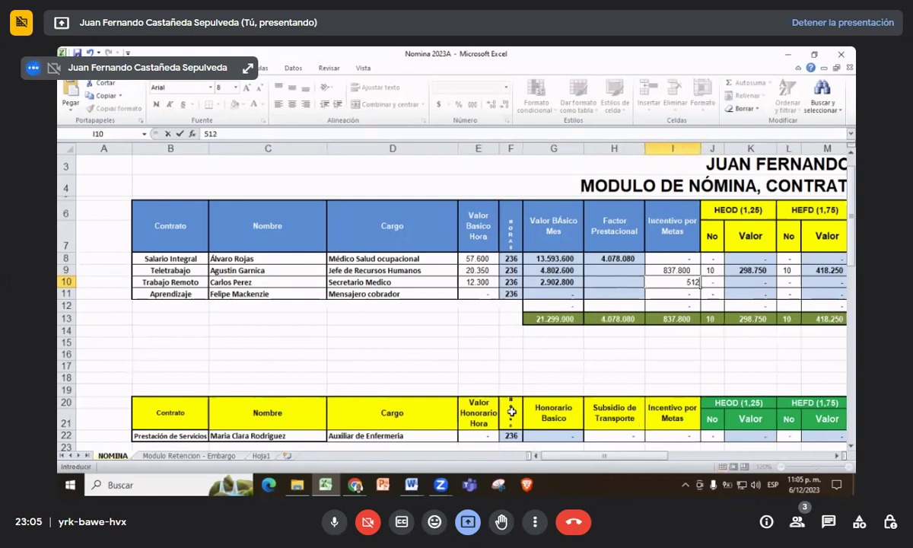
{"action": "key", "text": "BackSpace"}
{"action": "type", "text": "9200"}
{"action": "key", "text": "Tab"}
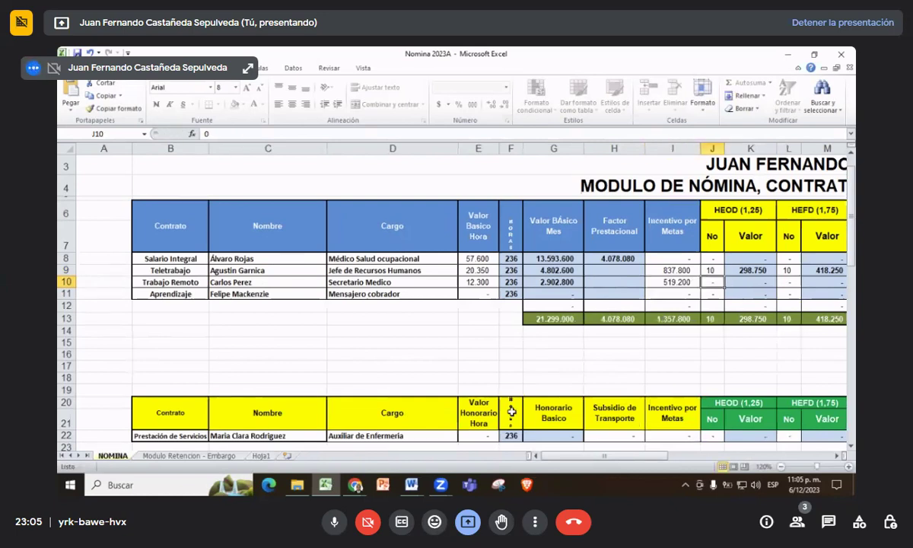
- Record 10 HEOD and 10 HEFD overtime hours for row 10
{"action": "type", "text": "10"}
{"action": "key", "text": "Tab"}
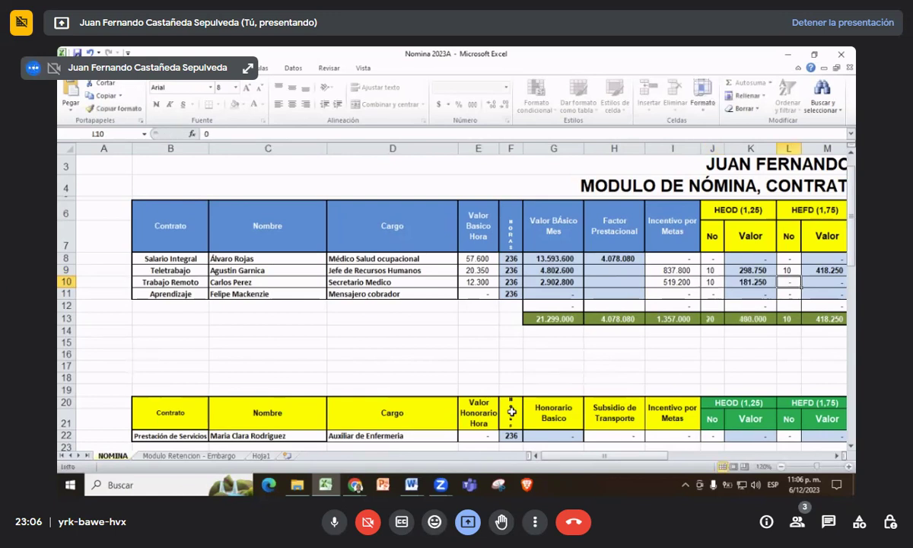
{"action": "type", "text": "10"}
{"action": "key", "text": "Tab"}
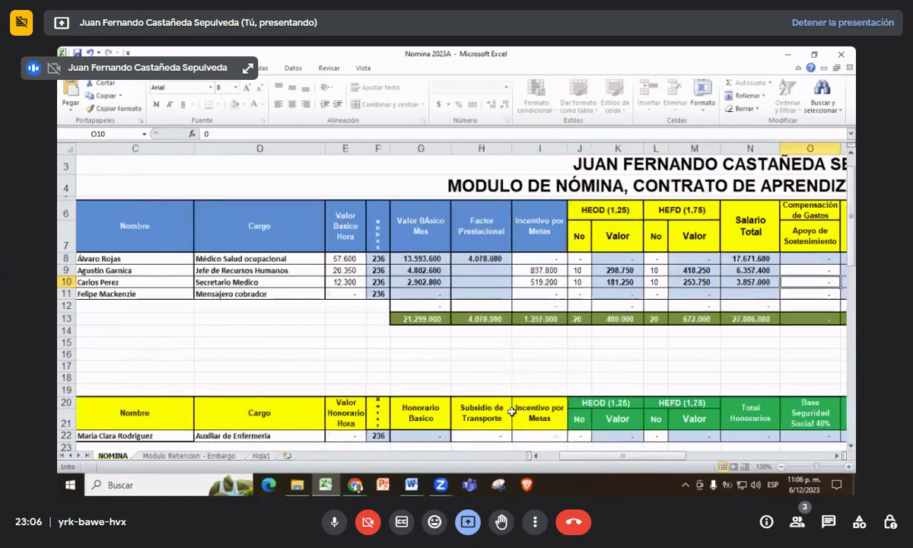
{"action": "key", "text": "Left"}
{"action": "key", "text": "Left"}
{"action": "key", "text": "Left"}
{"action": "key", "text": "Left"}
{"action": "key", "text": "Left"}
{"action": "key", "text": "Left"}
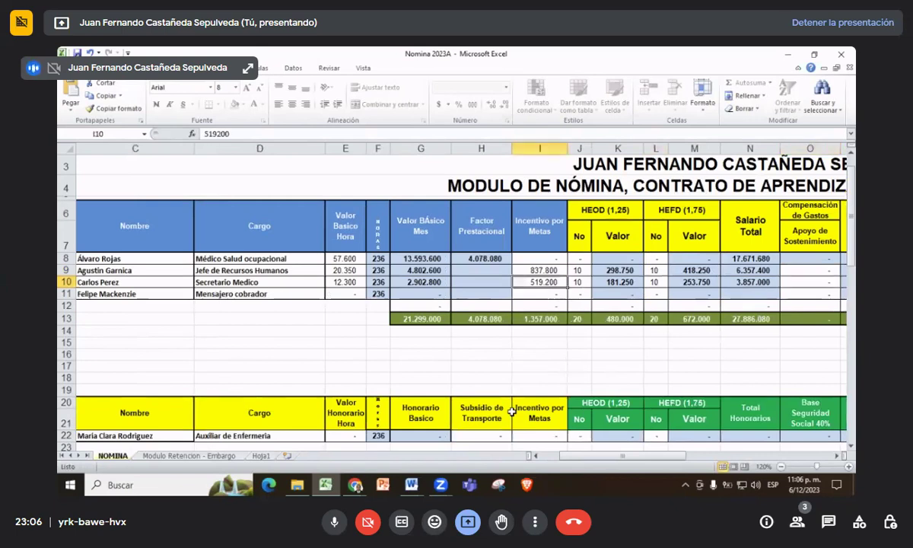
- Set row 10's Apoyo de Sostenimiento to 590.000, fixing the mistyped 59000
{"action": "scroll", "coordinate": [511, 412], "scroll_direction": "right", "scroll_amount": 5}
{"action": "left_click_drag", "start_coordinate": [704, 457], "coordinate": [661, 465]}
{"action": "left_click", "coordinate": [244, 281]}
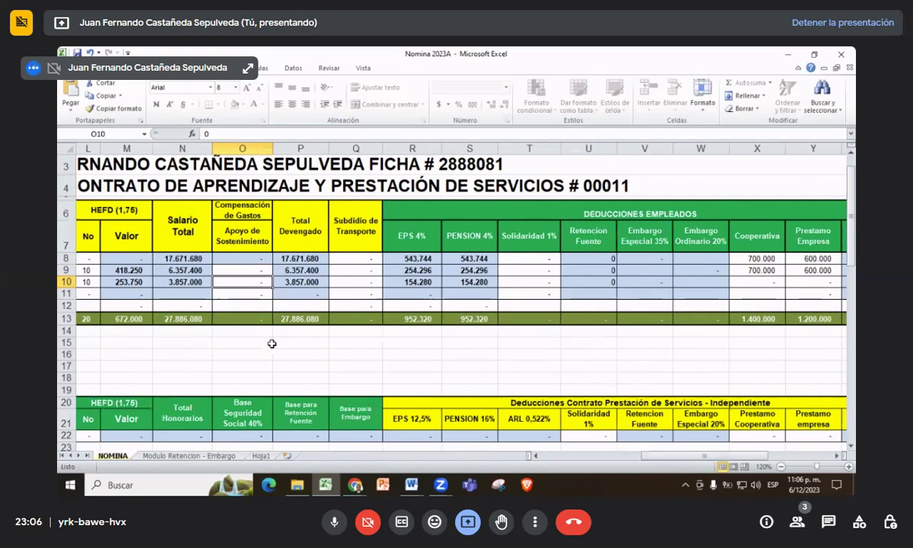
{"action": "type", "text": "5"}
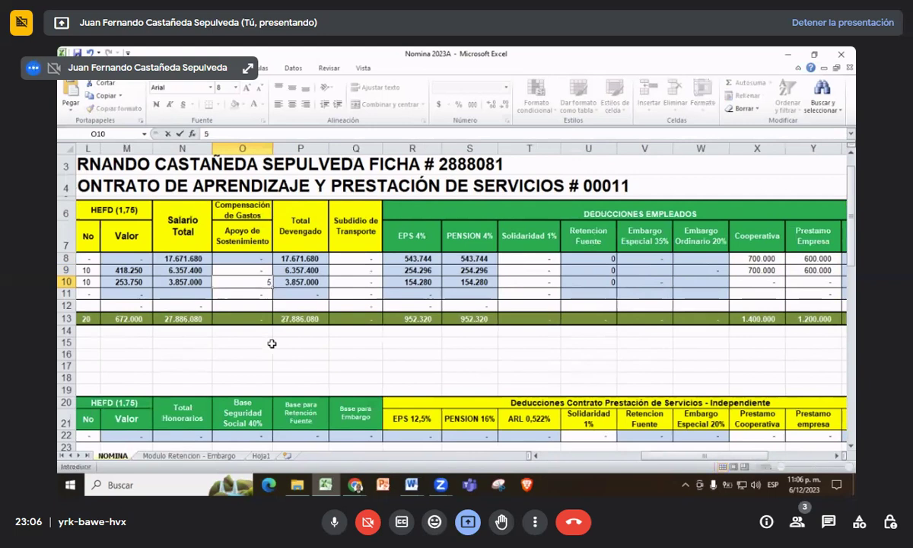
{"action": "type", "text": "90000"}
{"action": "key", "text": "BackSpace"}
{"action": "key", "text": "Return"}
{"action": "key", "text": "Up"}
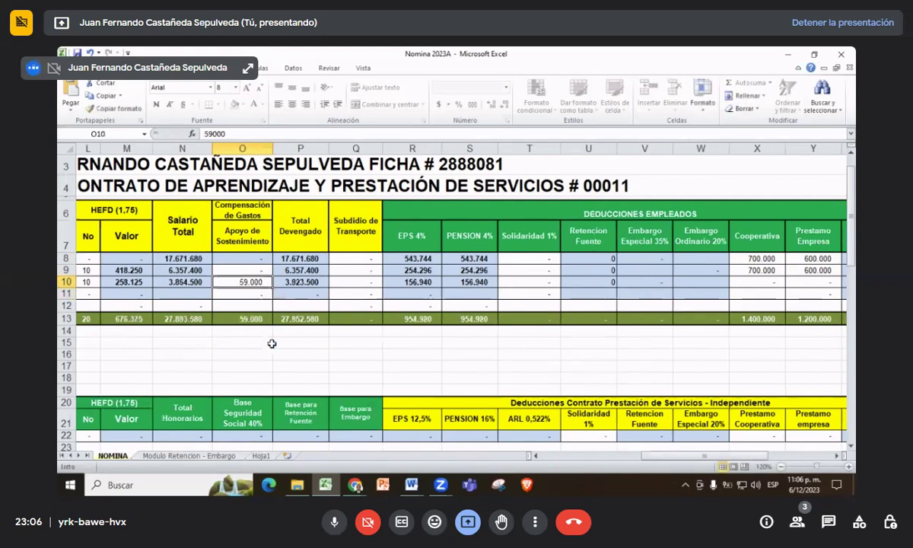
{"action": "left_click", "coordinate": [244, 131]}
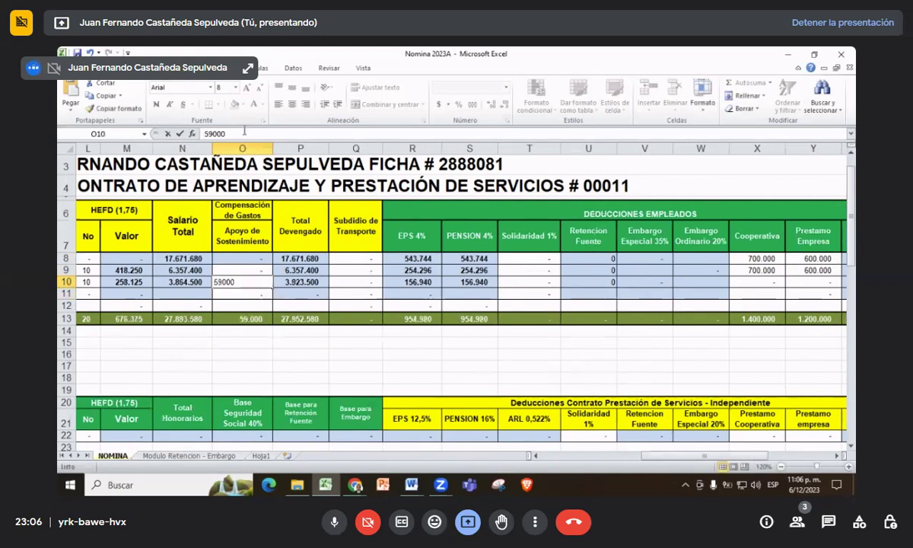
{"action": "type", "text": "0"}
{"action": "key", "text": "Tab"}
{"action": "key", "text": "Tab"}
{"action": "key", "text": "Tab"}
{"action": "key", "text": "Tab"}
{"action": "key", "text": "Tab"}
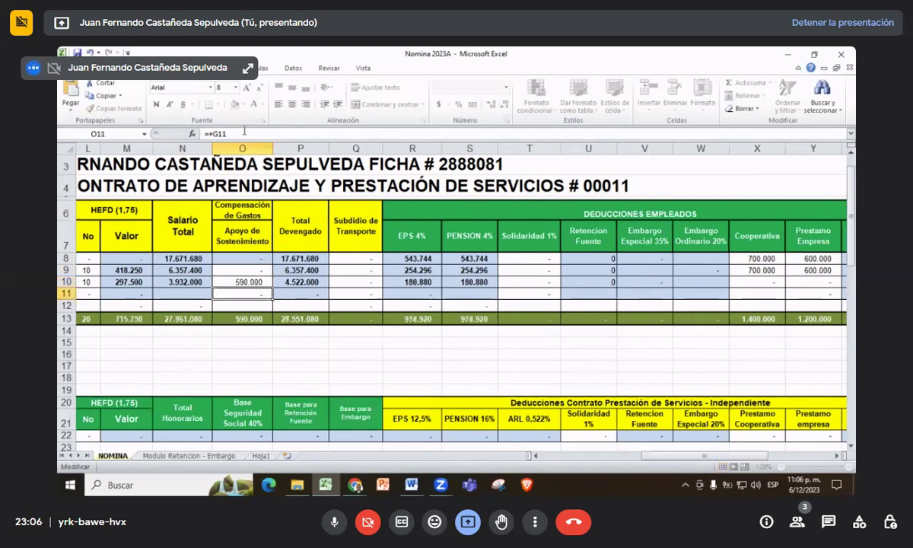
- Enter a 250.000 Cooperativa deduction and change row 10's company loan from 3.000.000 to 300.000
{"action": "key", "text": "Tab"}
{"action": "key", "text": "Tab"}
{"action": "key", "text": "Tab"}
{"action": "key", "text": "Tab"}
{"action": "key", "text": "Tab"}
{"action": "key", "text": "Left"}
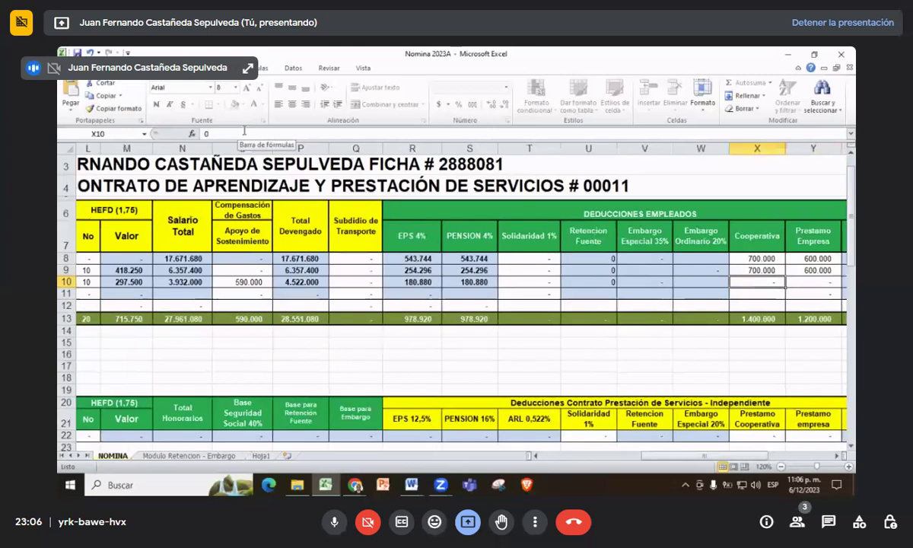
{"action": "type", "text": "250000"}
{"action": "key", "text": "Tab"}
{"action": "type", "text": "3000000"}
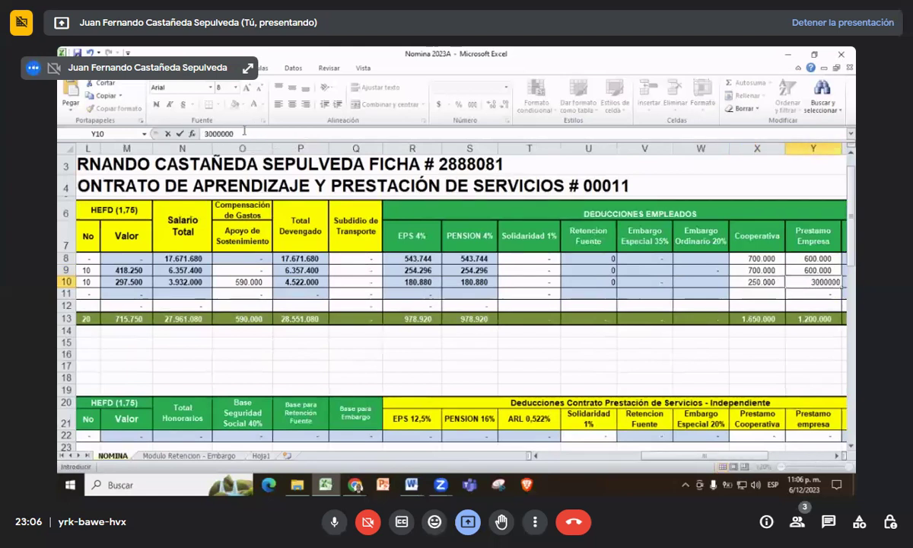
{"action": "key", "text": "ctrl+Return"}
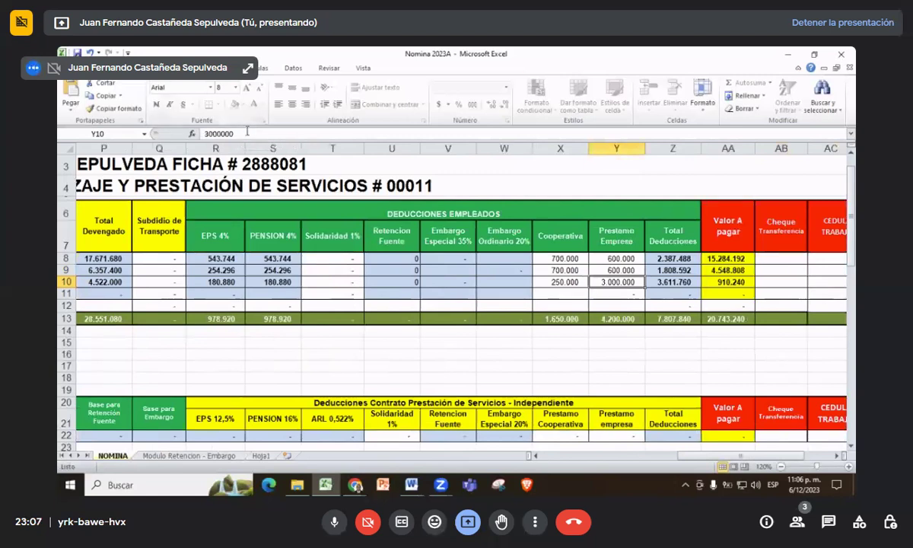
{"action": "type", "text": "300000"}
{"action": "key", "text": "Return"}
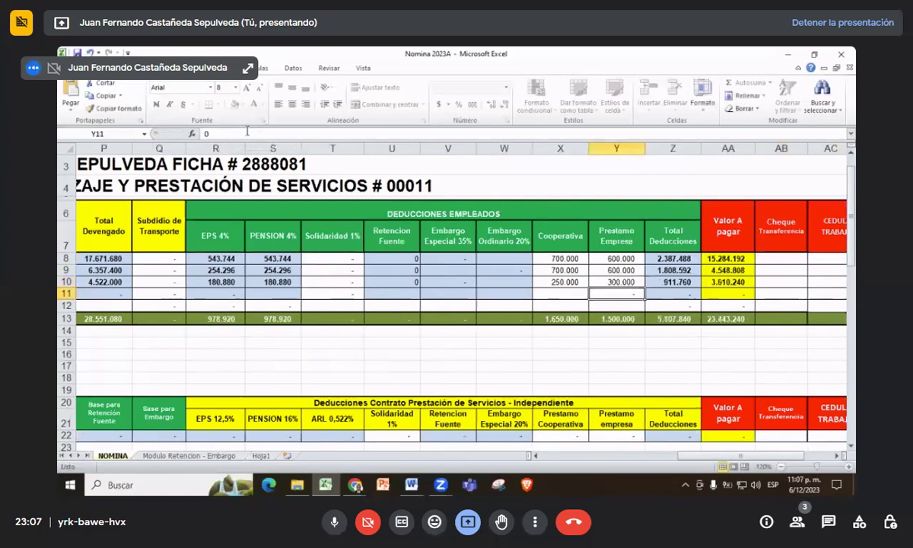
{"action": "scroll", "coordinate": [393, 228], "scroll_direction": "down", "scroll_amount": 2}
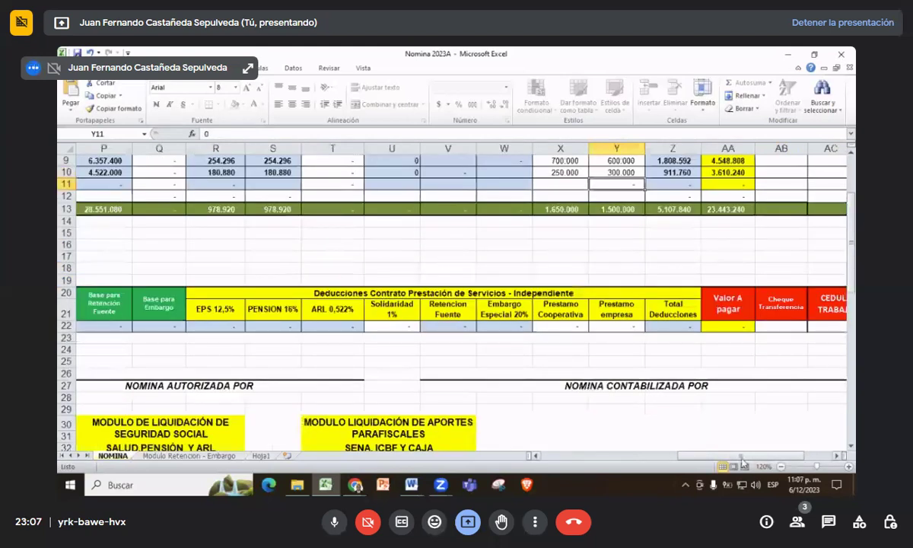
- Select the apprentice's hourly base value cell and briefly view the File backstage
{"action": "left_click_drag", "start_coordinate": [719, 455], "coordinate": [584, 459]}
{"action": "scroll", "coordinate": [418, 307], "scroll_direction": "up", "scroll_amount": 1}
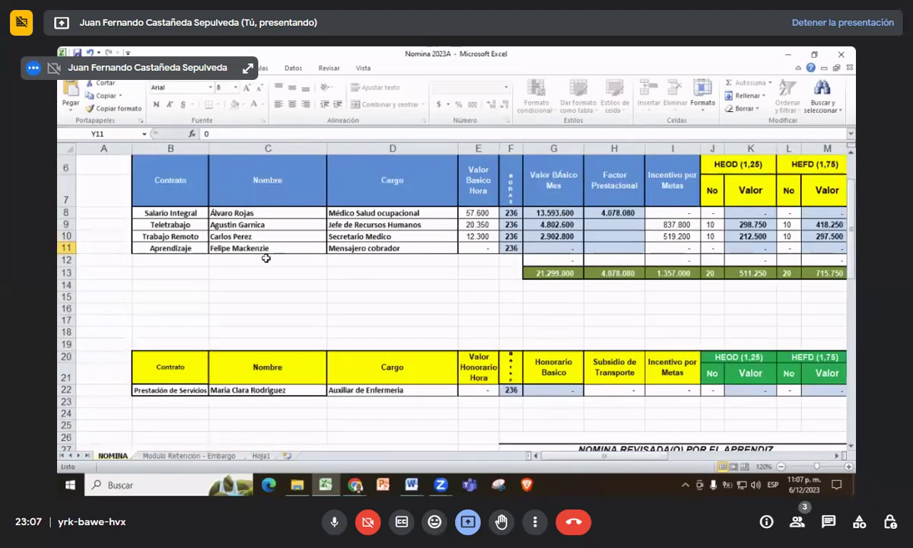
{"action": "left_click", "coordinate": [472, 247]}
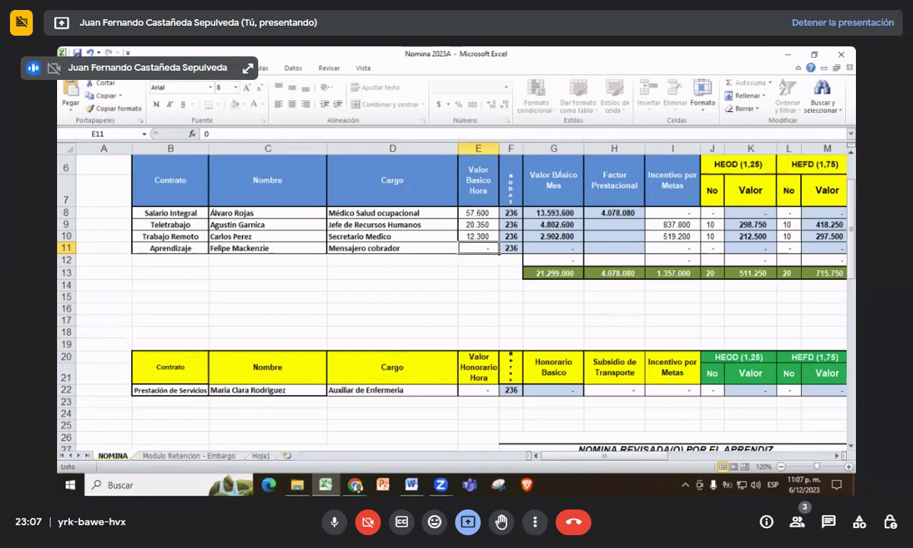
{"action": "left_click", "coordinate": [67, 68]}
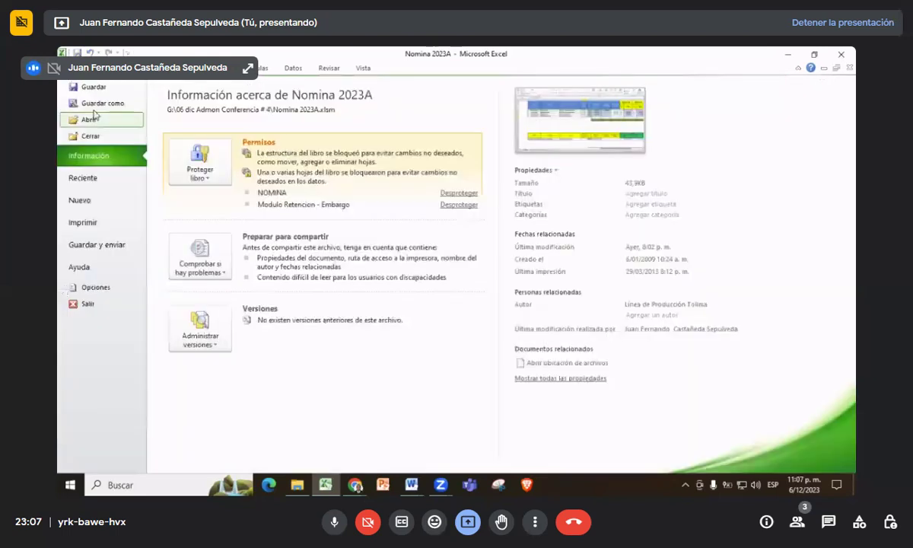
{"action": "left_click", "coordinate": [89, 90]}
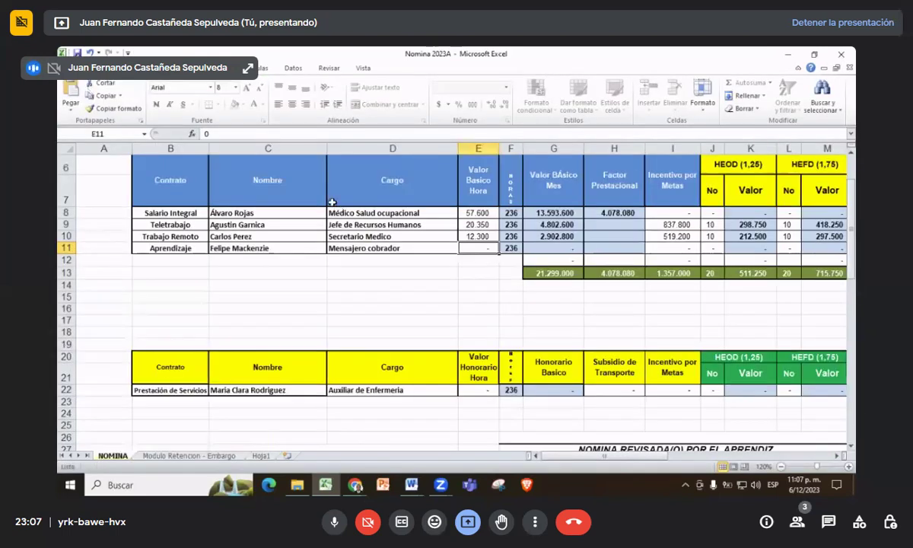
{"action": "scroll", "coordinate": [299, 190], "scroll_direction": "up", "scroll_amount": 1}
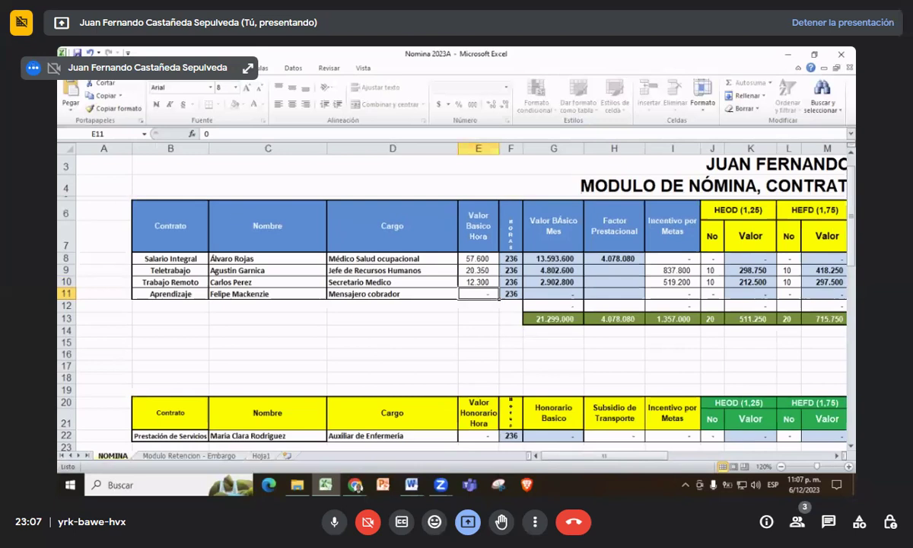
{"action": "left_click", "coordinate": [73, 67]}
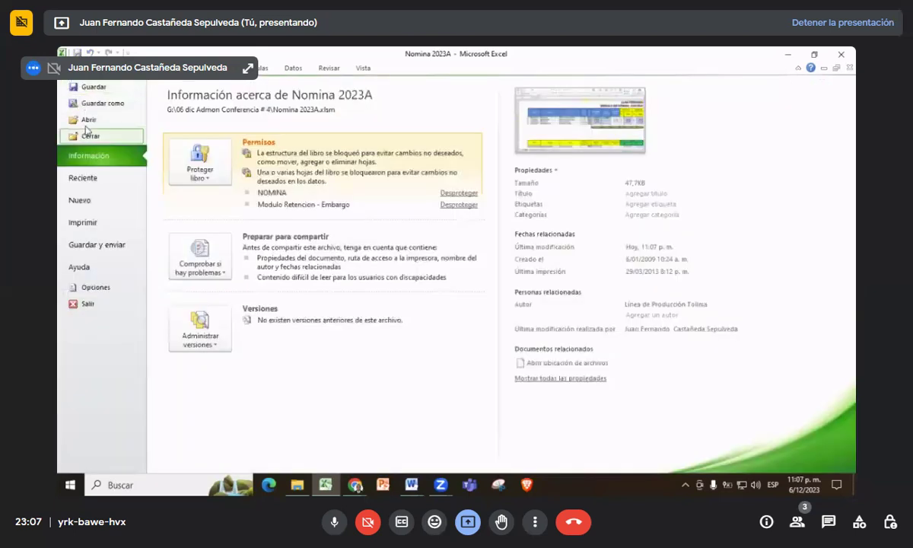
{"action": "key", "text": "Escape"}
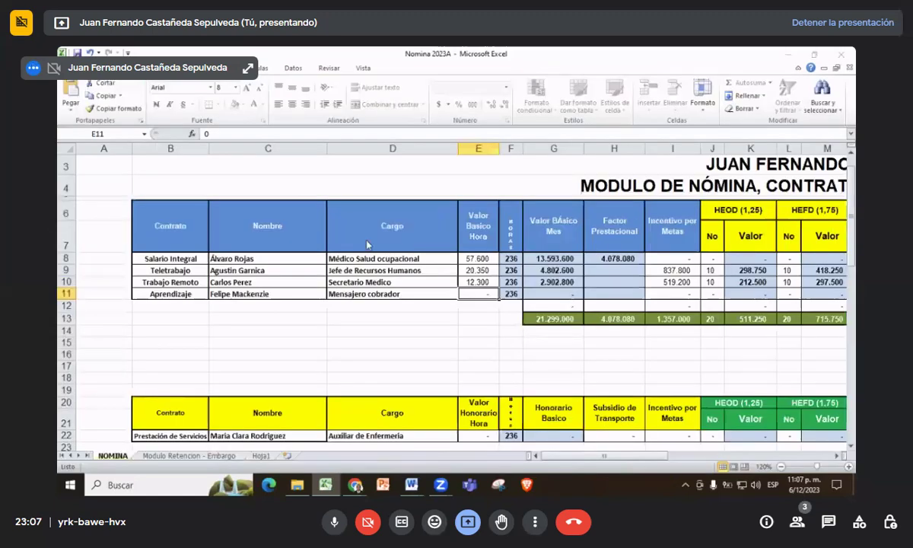
- Save a copy of the workbook via F12 under the name Nomina 2023_C
{"action": "key", "text": "F12"}
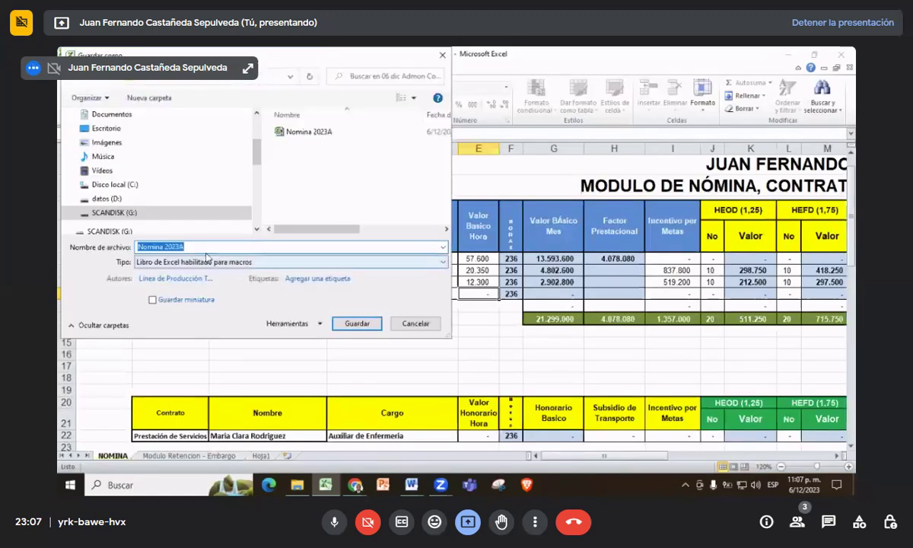
{"action": "left_click", "coordinate": [206, 248]}
{"action": "key", "text": "BackSpace"}
{"action": "type", "text": "cONFEREMCIA"}
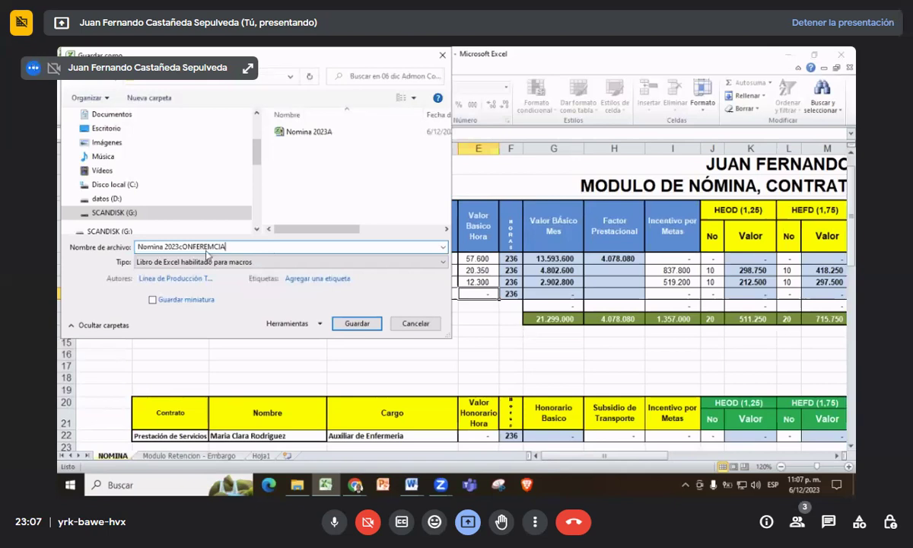
{"action": "key", "text": "BackSpace"}
{"action": "key", "text": "BackSpace"}
{"action": "key", "text": "BackSpace"}
{"action": "key", "text": "BackSpace"}
{"action": "key", "text": "BackSpace"}
{"action": "key", "text": "BackSpace"}
{"action": "key", "text": "BackSpace"}
{"action": "key", "text": "BackSpace"}
{"action": "key", "text": "BackSpace"}
{"action": "key", "text": "BackSpace"}
{"action": "key", "text": "BackSpace"}
{"action": "type", "text": "c"}
{"action": "key", "text": "BackSpace"}
{"action": "type", "text": "C"}
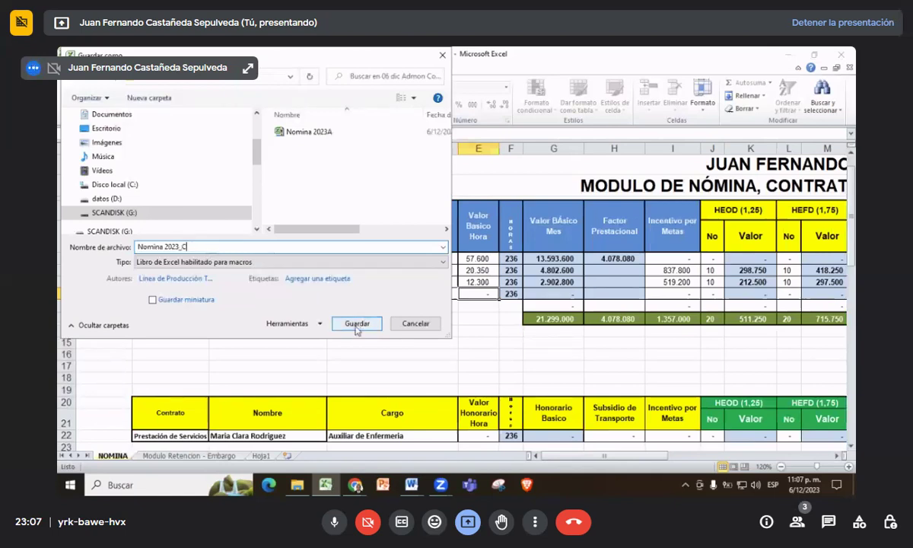
{"action": "left_click", "coordinate": [357, 323]}
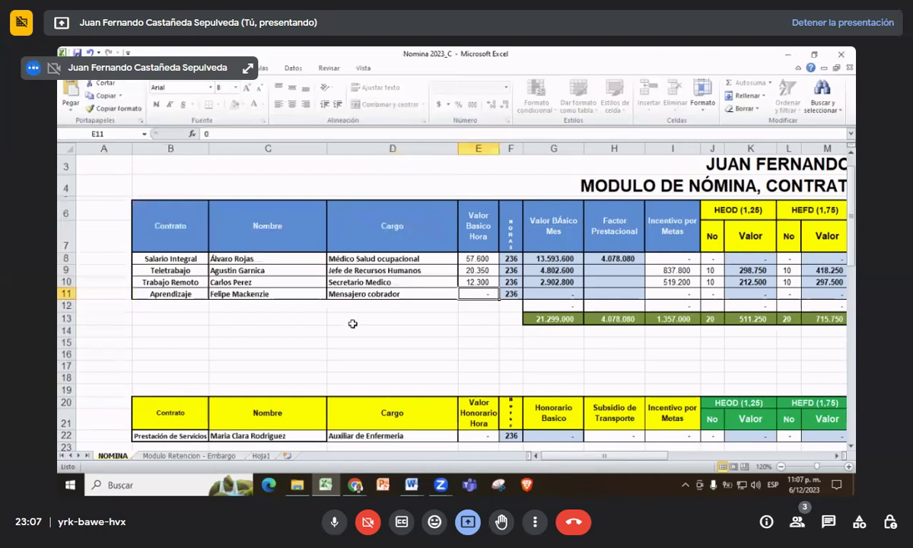
- Enter the apprentice's hourly base 8150, goal incentive 389400 and company loan 389.400
{"action": "scroll", "coordinate": [334, 305], "scroll_direction": "up", "scroll_amount": 1}
{"action": "scroll", "coordinate": [351, 305], "scroll_direction": "down", "scroll_amount": 2}
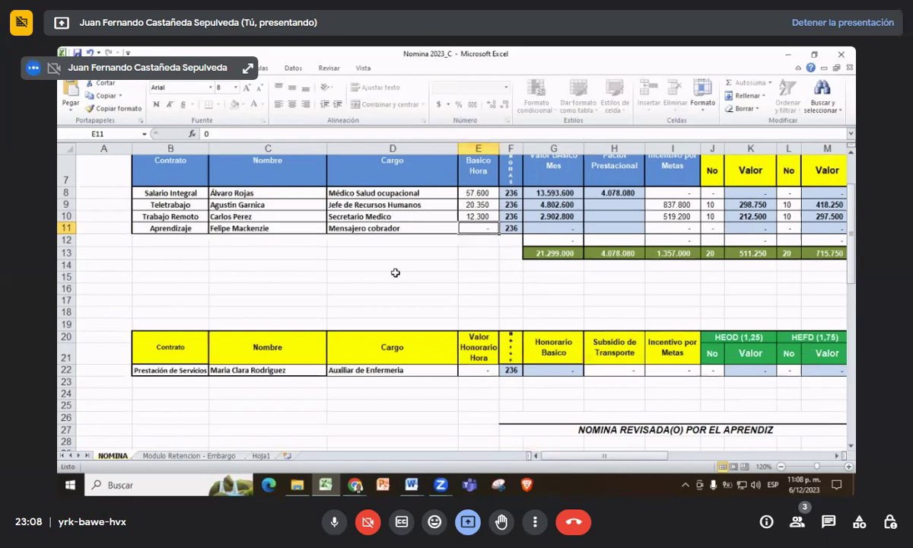
{"action": "type", "text": "8150"}
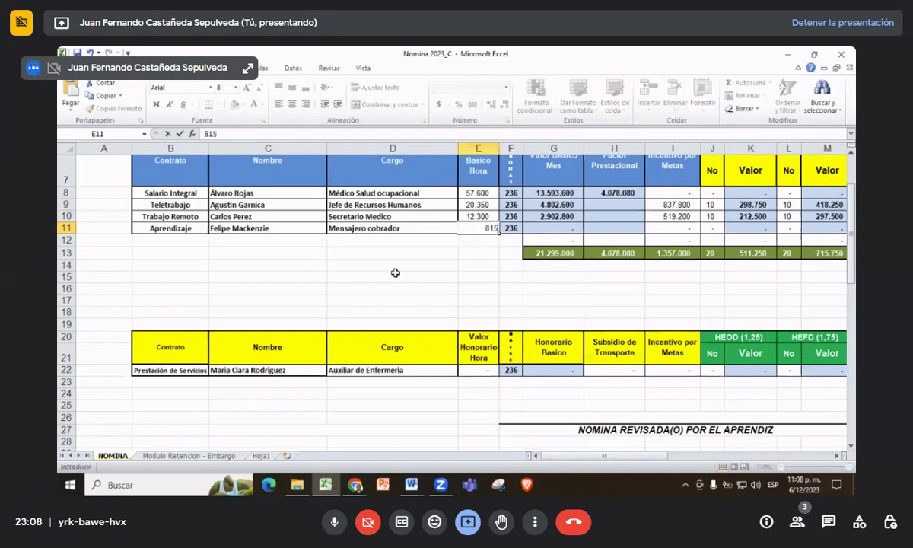
{"action": "key", "text": "Tab"}
{"action": "key", "text": "Tab"}
{"action": "key", "text": "Tab"}
{"action": "key", "text": "Tab"}
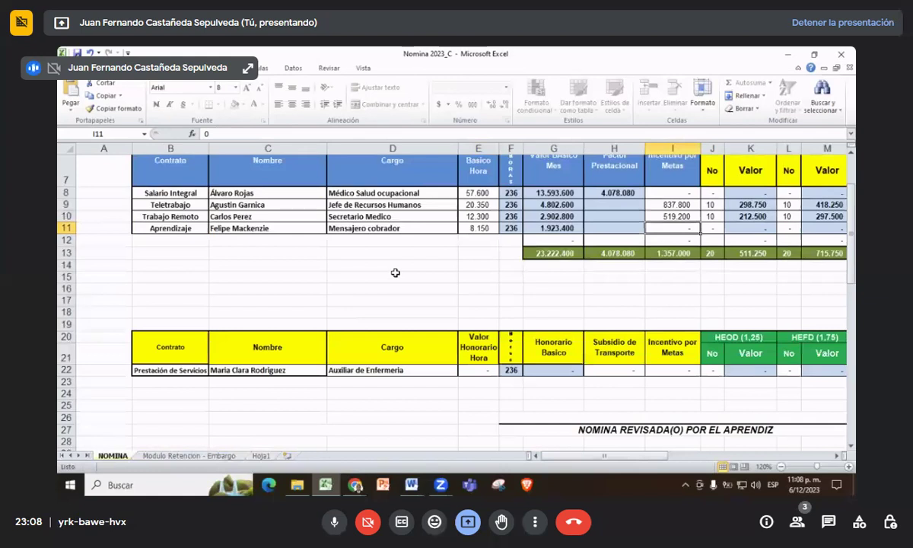
{"action": "type", "text": "38"}
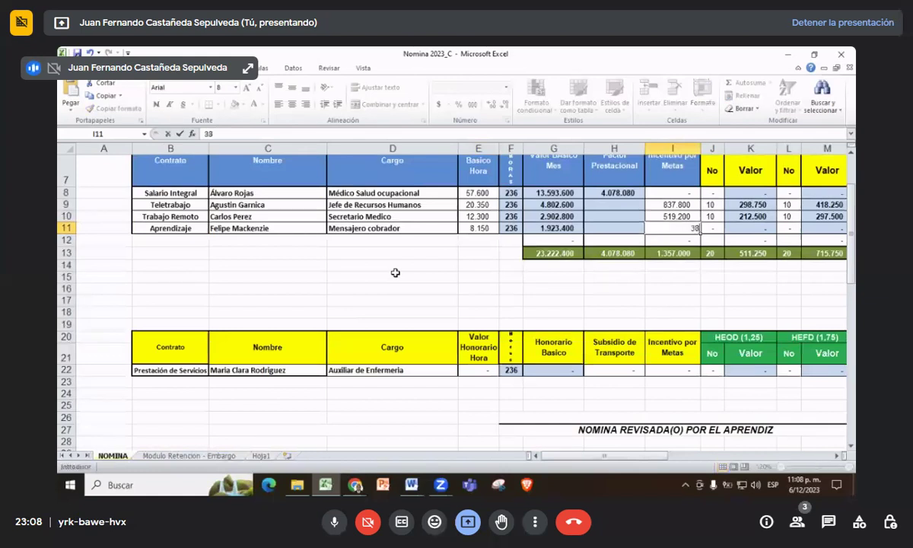
{"action": "type", "text": "9400"}
{"action": "key", "text": "Tab"}
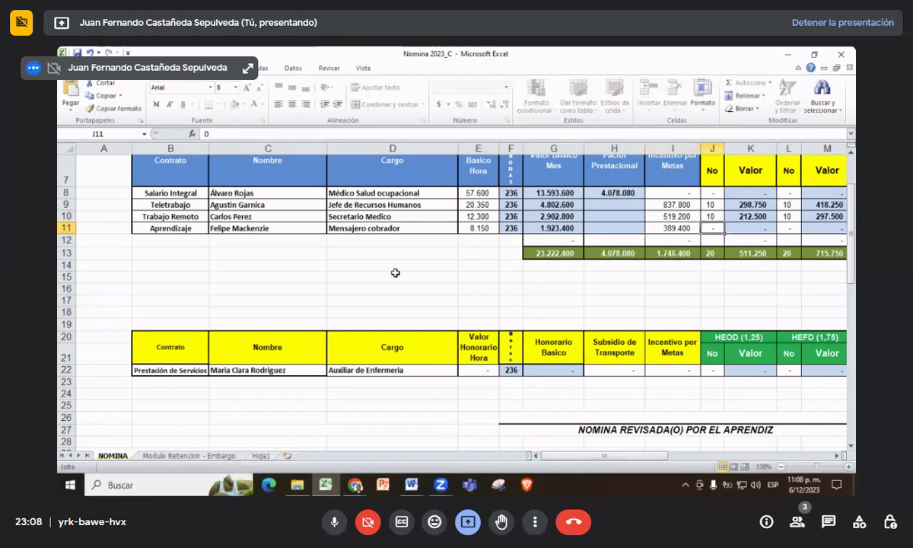
{"action": "key", "text": "Tab"}
{"action": "key", "text": "Tab"}
{"action": "key", "text": "Tab"}
{"action": "key", "text": "Tab"}
{"action": "key", "text": "Tab"}
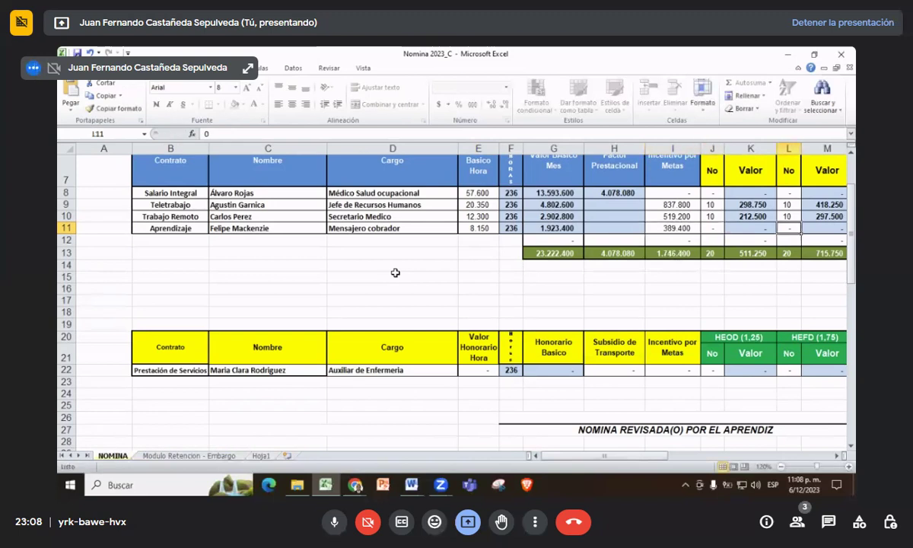
{"action": "key", "text": "Tab"}
{"action": "key", "text": "Tab"}
{"action": "key", "text": "Tab"}
{"action": "key", "text": "Tab"}
{"action": "key", "text": "Tab"}
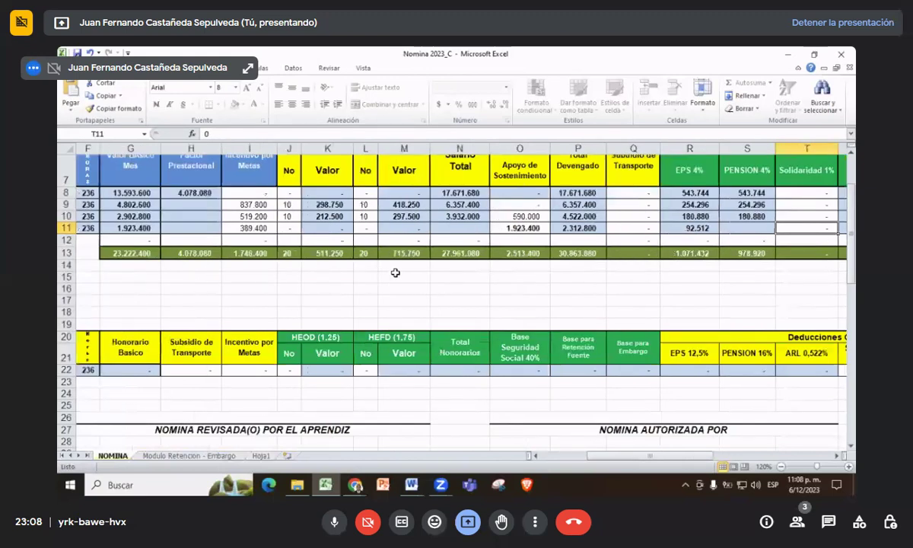
{"action": "key", "text": "Tab"}
{"action": "key", "text": "Tab"}
{"action": "key", "text": "Tab"}
{"action": "key", "text": "Tab"}
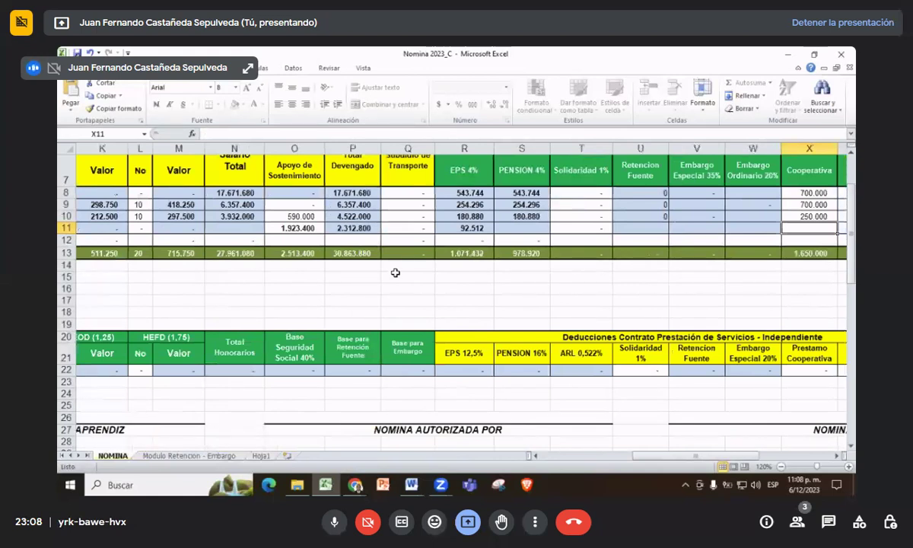
{"action": "key", "text": "Right"}
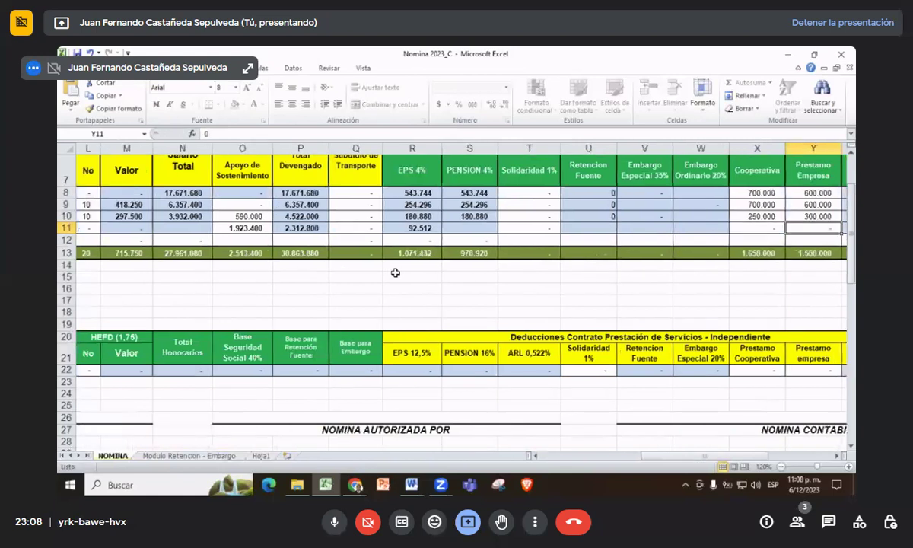
{"action": "type", "text": "389.400"}
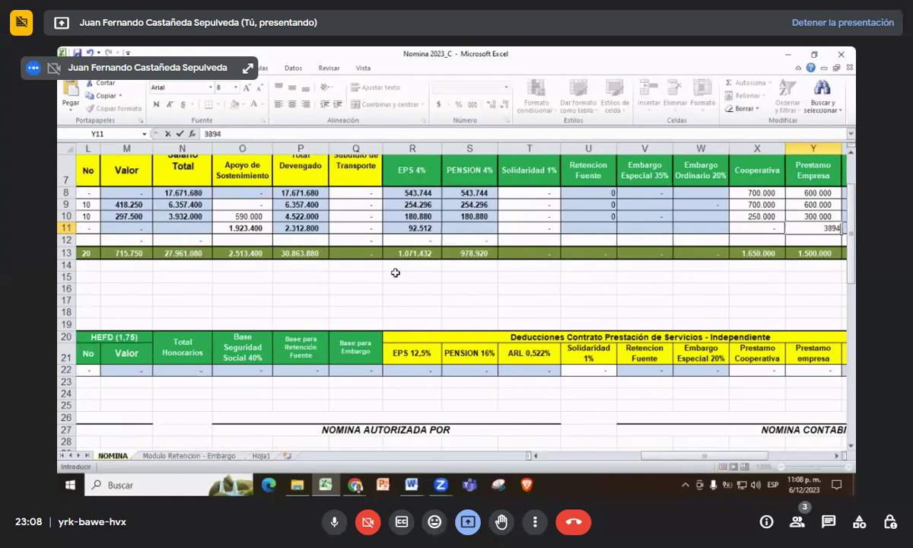
{"action": "key", "text": "Return"}
- Review the contractor's and apprentice's loan and transport subsidy cells
{"action": "key", "text": "Right"}
{"action": "key", "text": "Right"}
{"action": "key", "text": "Right"}
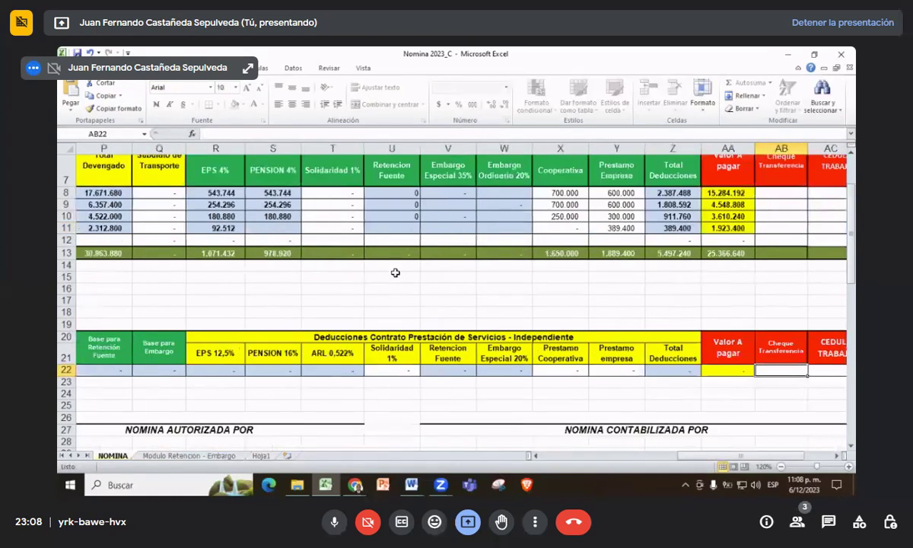
{"action": "key", "text": "Left"}
{"action": "key", "text": "Left"}
{"action": "key", "text": "Left"}
{"action": "key", "text": "Left"}
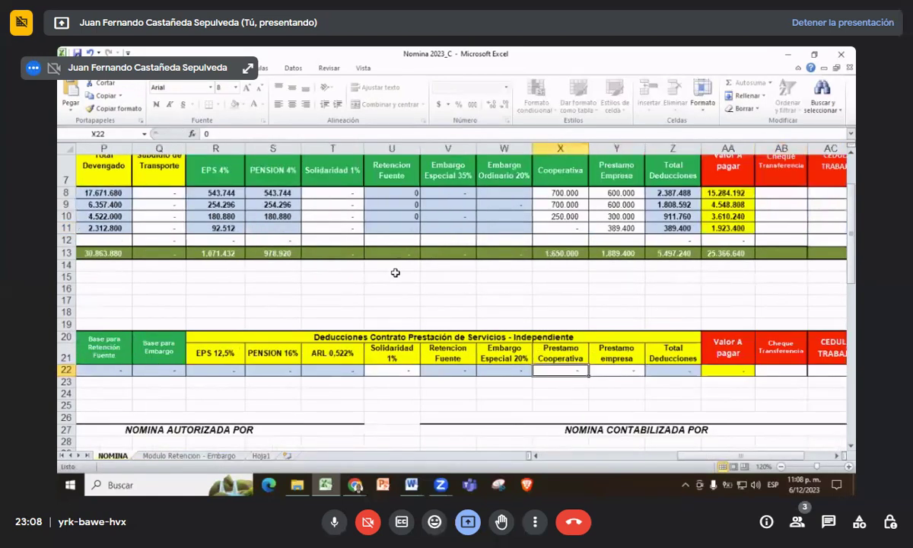
{"action": "key", "text": "Left"}
{"action": "key", "text": "Left"}
{"action": "key", "text": "Left"}
{"action": "key", "text": "Left"}
{"action": "key", "text": "Left"}
{"action": "key", "text": "Left"}
{"action": "key", "text": "Left"}
{"action": "key", "text": "Left"}
{"action": "key", "text": "Left"}
{"action": "key", "text": "Left"}
{"action": "key", "text": "Left"}
{"action": "key", "text": "Left"}
{"action": "key", "text": "Left"}
{"action": "key", "text": "Left"}
{"action": "key", "text": "Left"}
{"action": "key", "text": "Left"}
{"action": "key", "text": "Left"}
{"action": "key", "text": "Left"}
{"action": "key", "text": "Left"}
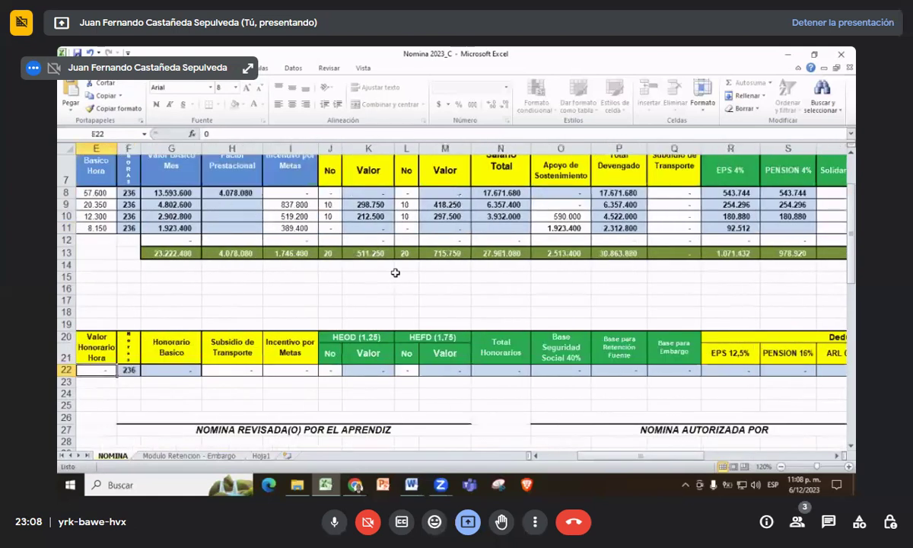
{"action": "key", "text": "Right"}
{"action": "key", "text": "Right"}
{"action": "key", "text": "Right"}
{"action": "key", "text": "Right"}
{"action": "key", "text": "Right"}
{"action": "key", "text": "Right"}
{"action": "key", "text": "Right"}
{"action": "key", "text": "Right"}
{"action": "key", "text": "Right"}
{"action": "key", "text": "Right"}
{"action": "key", "text": "Right"}
{"action": "key", "text": "Right"}
{"action": "key", "text": "Right"}
{"action": "key", "text": "Right"}
{"action": "key", "text": "Right"}
{"action": "key", "text": "Up"}
{"action": "key", "text": "Up"}
{"action": "key", "text": "Up"}
{"action": "key", "text": "Up"}
{"action": "key", "text": "Up"}
{"action": "key", "text": "Up"}
{"action": "key", "text": "Up"}
{"action": "key", "text": "Up"}
{"action": "key", "text": "Up"}
{"action": "key", "text": "Up"}
{"action": "key", "text": "Up"}
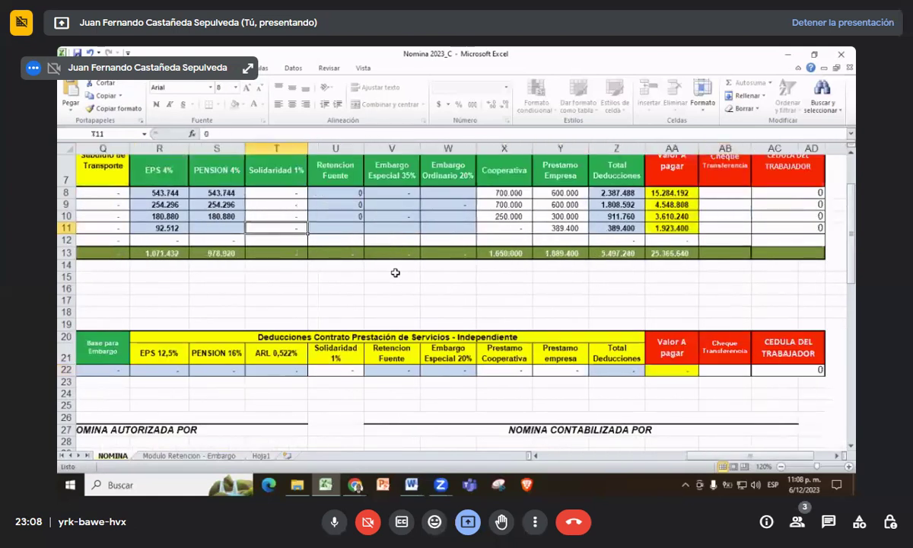
{"action": "scroll", "coordinate": [335, 292], "scroll_direction": "down", "scroll_amount": 2}
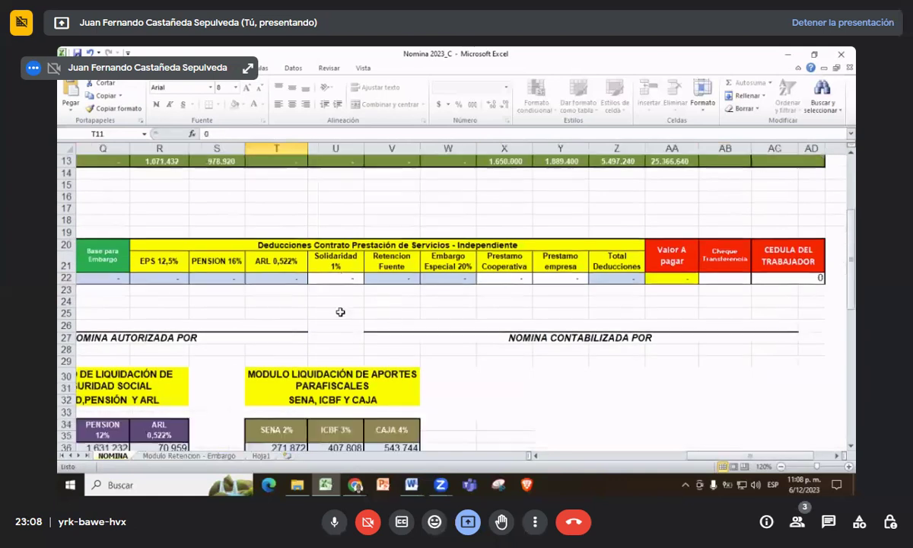
{"action": "key", "text": "Left"}
{"action": "key", "text": "Left"}
{"action": "key", "text": "Left"}
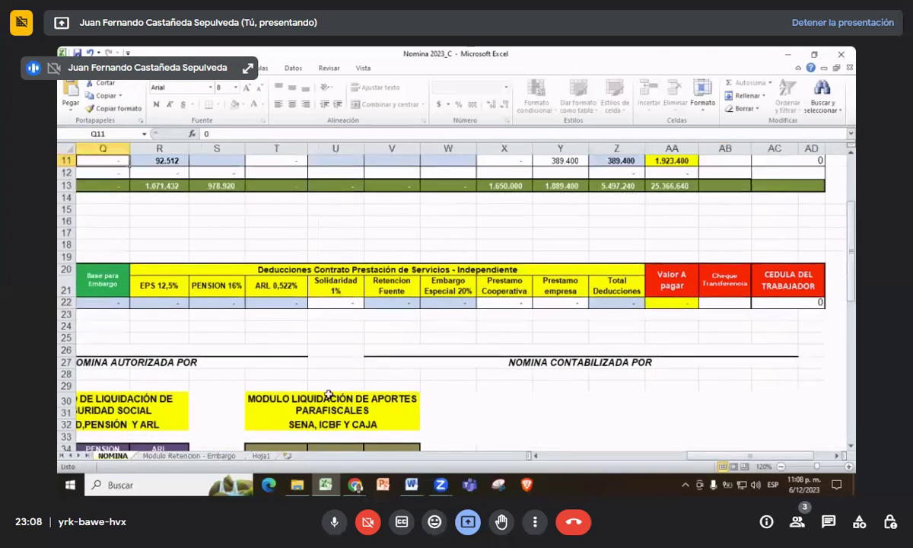
{"action": "left_click_drag", "start_coordinate": [699, 456], "coordinate": [541, 457]}
- Set the contractor's hourly fee in E22 to 21400
{"action": "left_click", "coordinate": [478, 302]}
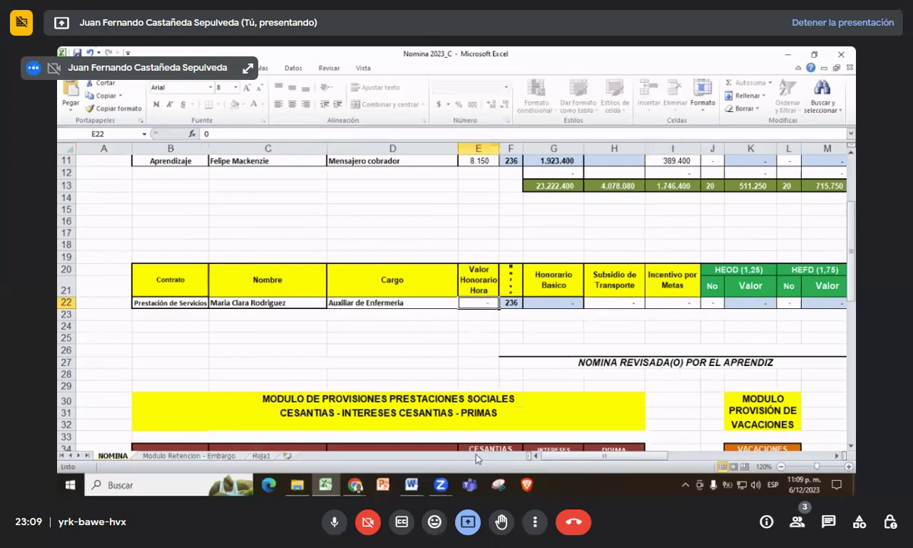
{"action": "scroll", "coordinate": [406, 436], "scroll_direction": "down", "scroll_amount": 1}
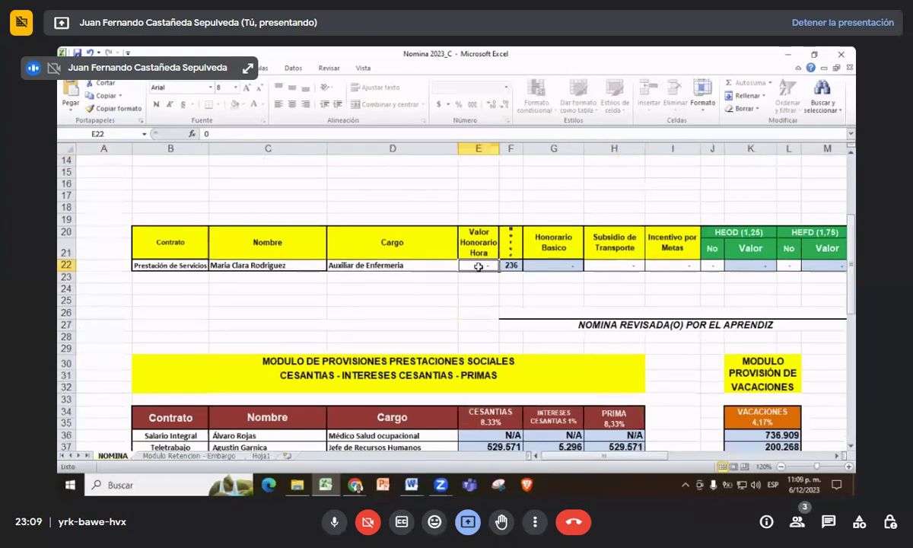
{"action": "type", "text": "22"}
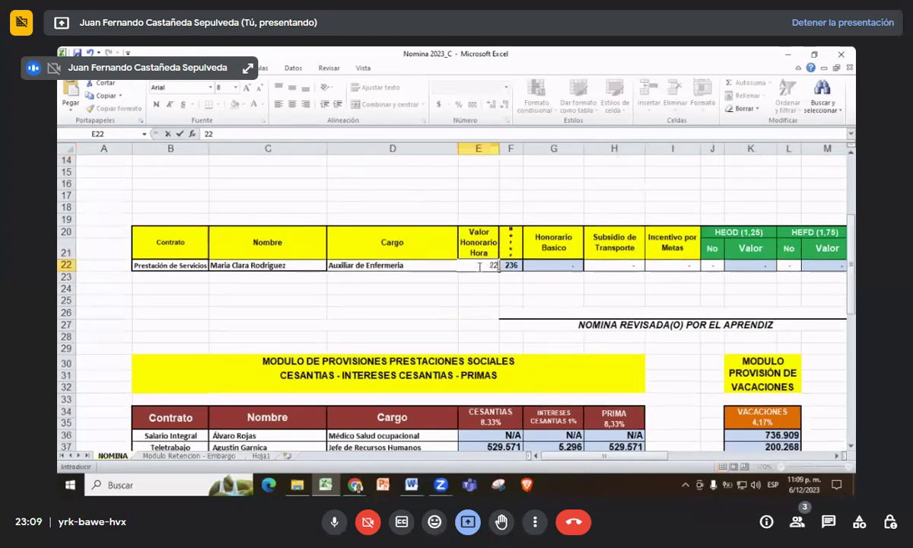
{"action": "key", "text": "BackSpace"}
{"action": "type", "text": "1400"}
{"action": "key", "text": "Tab"}
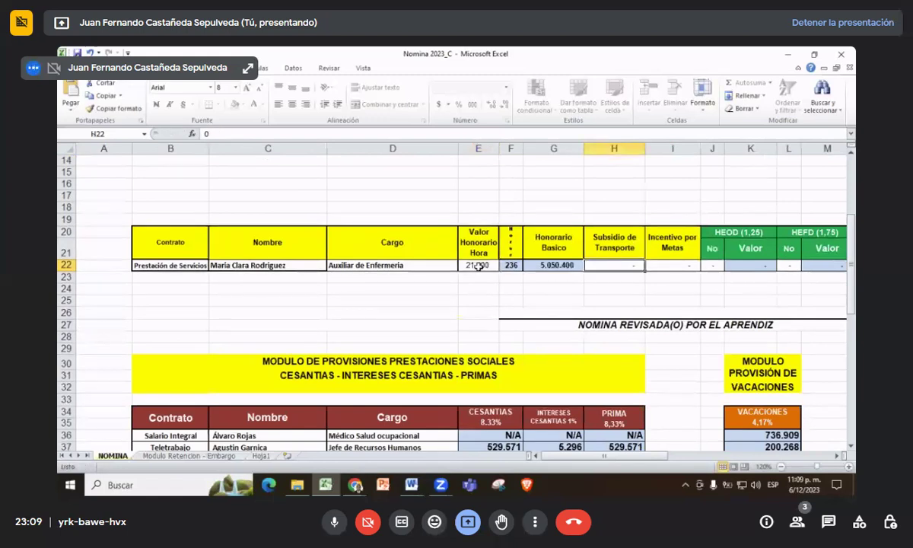
- Enter the incentive 967600 in I22, correcting the mistyped 967700 in the formula bar
{"action": "key", "text": "Tab"}
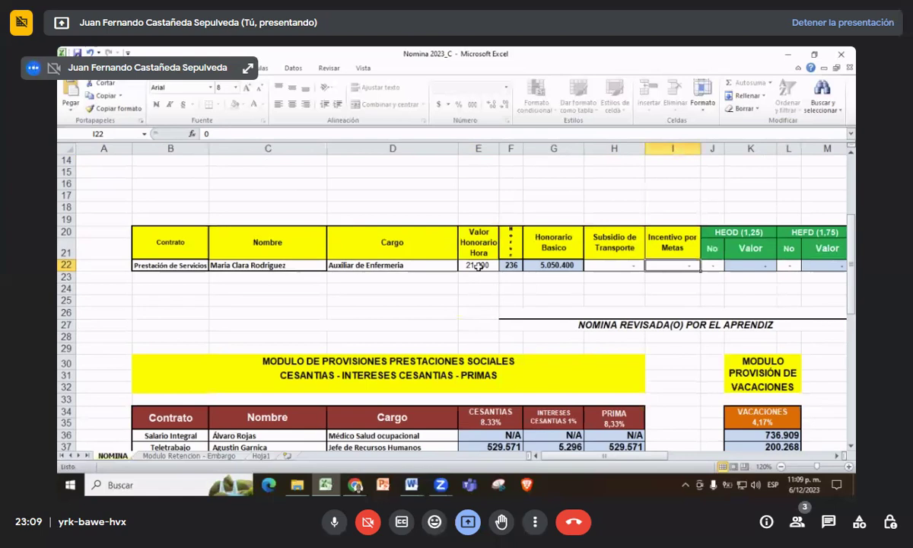
{"action": "type", "text": "967"}
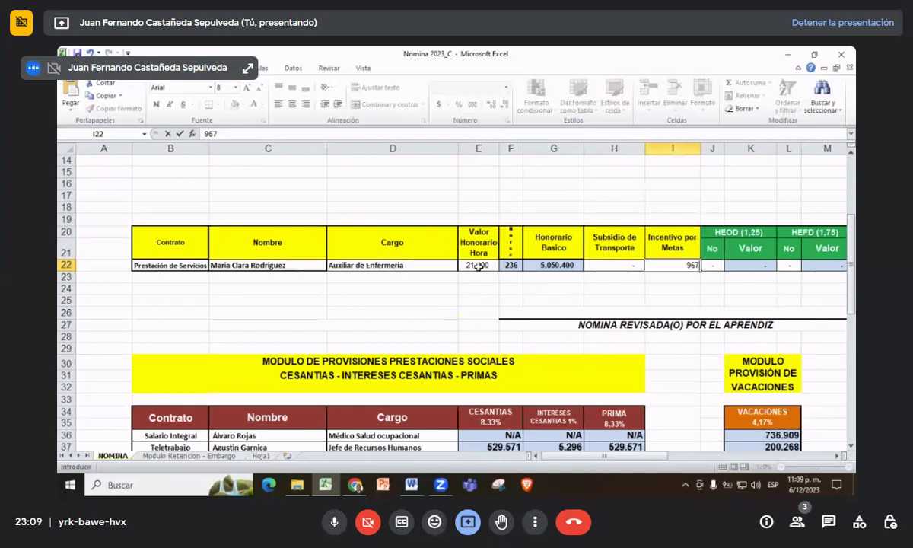
{"action": "type", "text": "700"}
{"action": "key", "text": "Left"}
{"action": "key", "text": "Right"}
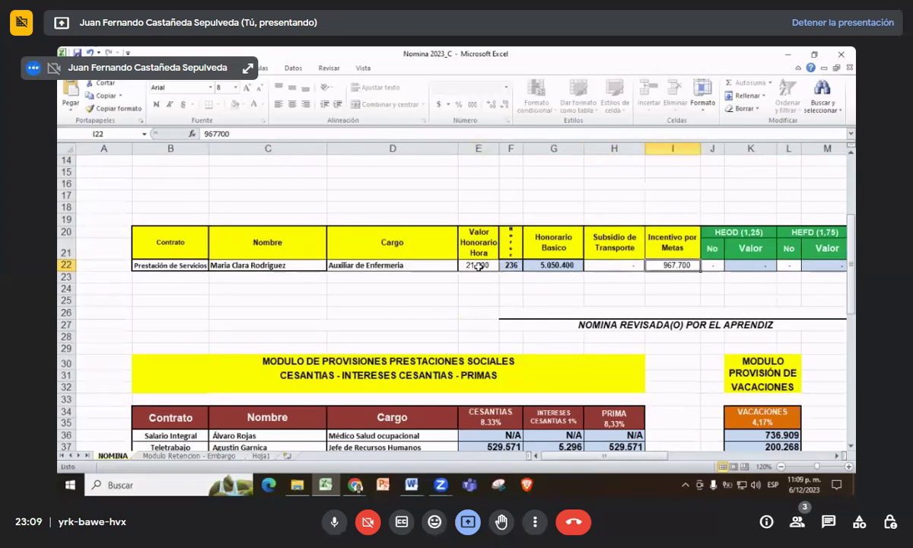
{"action": "left_click", "coordinate": [217, 136]}
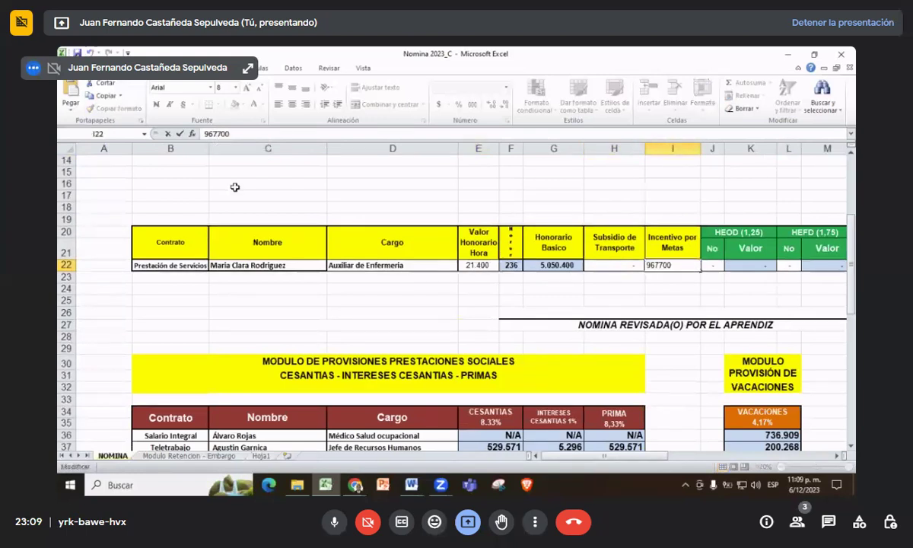
{"action": "key", "text": "BackSpace"}
{"action": "type", "text": "6"}
{"action": "key", "text": "Return"}
- Enter 10 HEOD hours in J22 and 10 HEFD overtime hours
{"action": "key", "text": "ctrl+Home"}
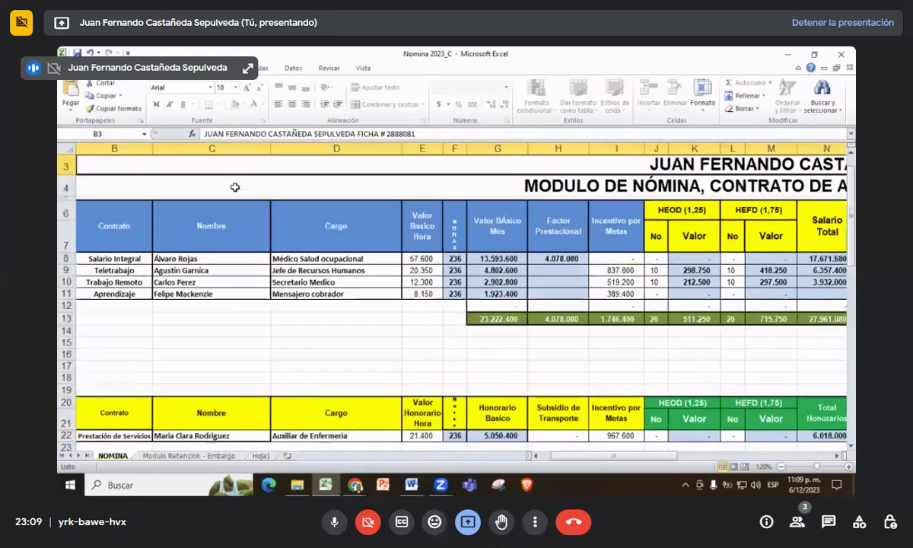
{"action": "scroll", "coordinate": [236, 187], "scroll_direction": "down", "scroll_amount": 4}
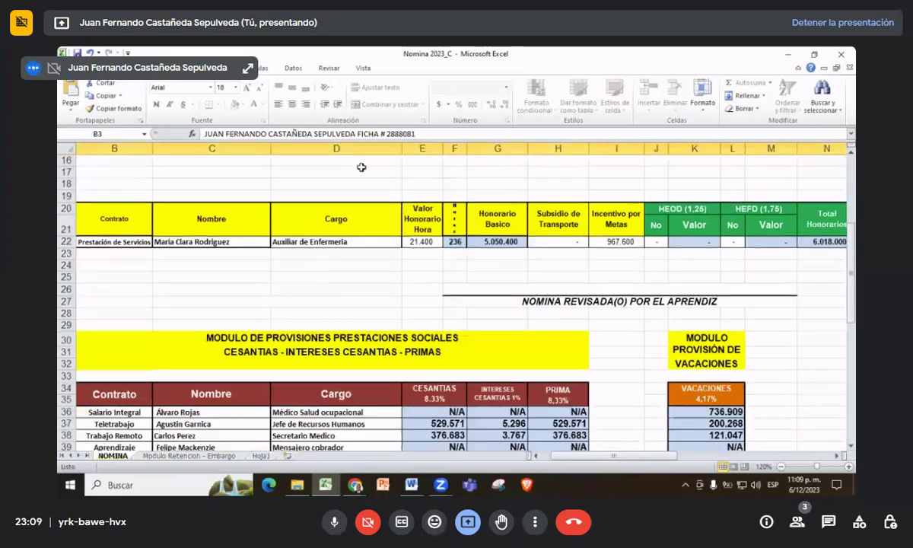
{"action": "left_click", "coordinate": [650, 242]}
{"action": "type", "text": "10"}
{"action": "key", "text": "Tab"}
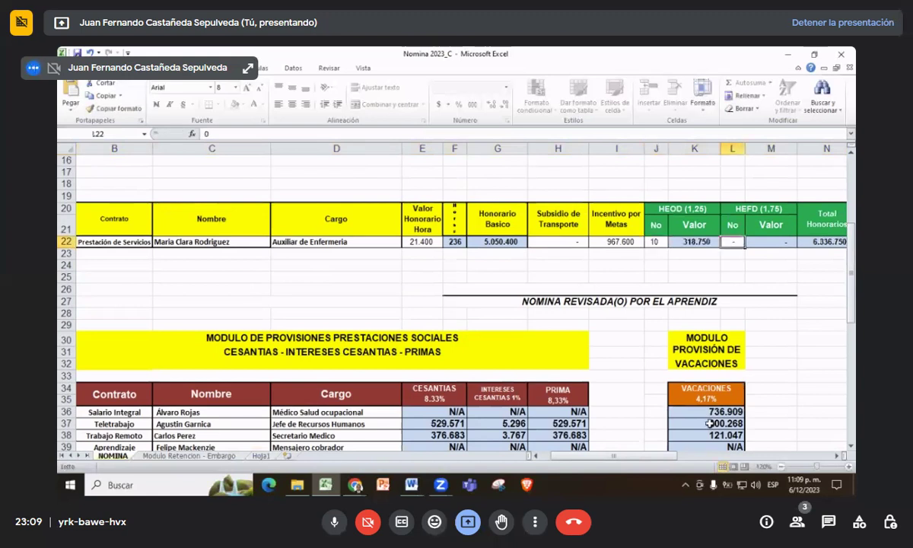
{"action": "type", "text": "10"}
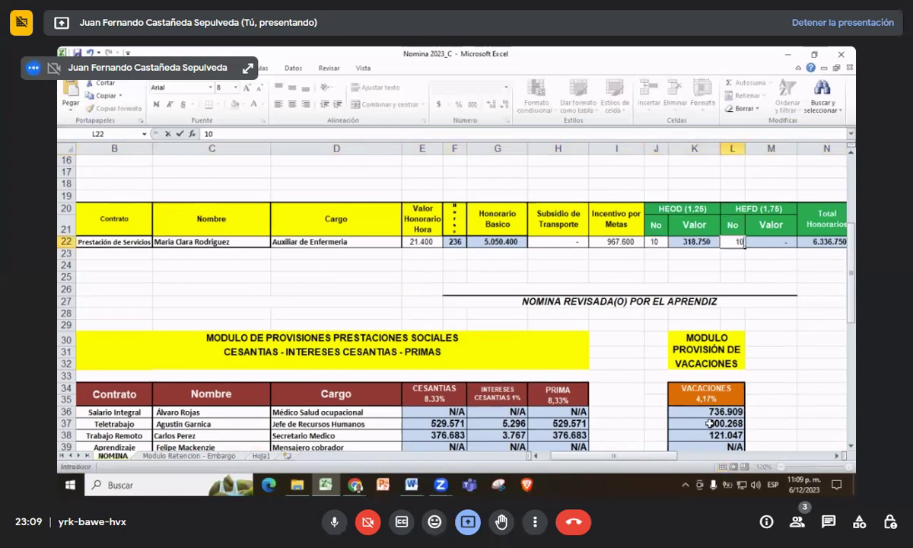
{"action": "key", "text": "Tab"}
{"action": "key", "text": "Tab"}
{"action": "key", "text": "Tab"}
{"action": "key", "text": "Tab"}
{"action": "key", "text": "Tab"}
{"action": "key", "text": "Tab"}
{"action": "key", "text": "Tab"}
{"action": "key", "text": "Tab"}
{"action": "key", "text": "Tab"}
{"action": "key", "text": "Tab"}
{"action": "key", "text": "Tab"}
{"action": "key", "text": "Tab"}
{"action": "key", "text": "Tab"}
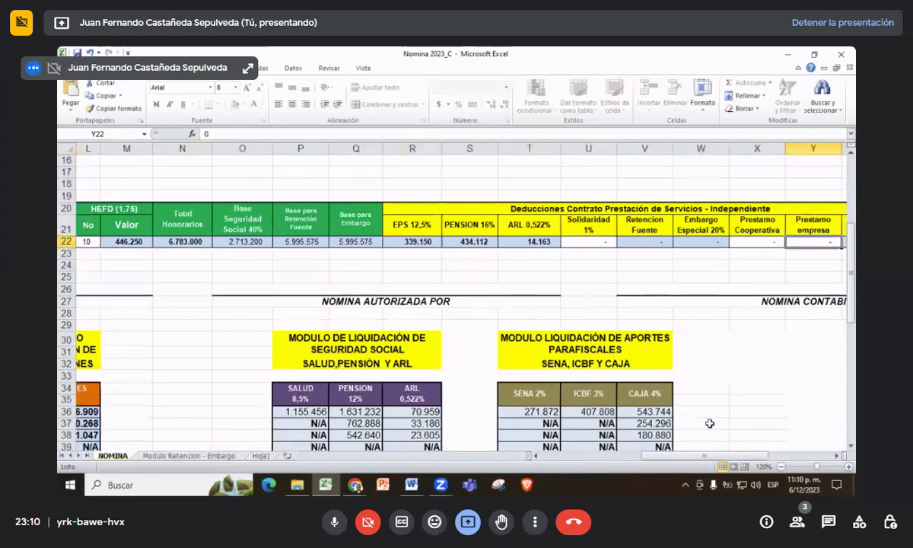
- Enter a 700.000 cooperative loan in X22 and an 800.000 company loan in Y22, then review the sheet
{"action": "scroll", "coordinate": [709, 423], "scroll_direction": "right", "scroll_amount": 2}
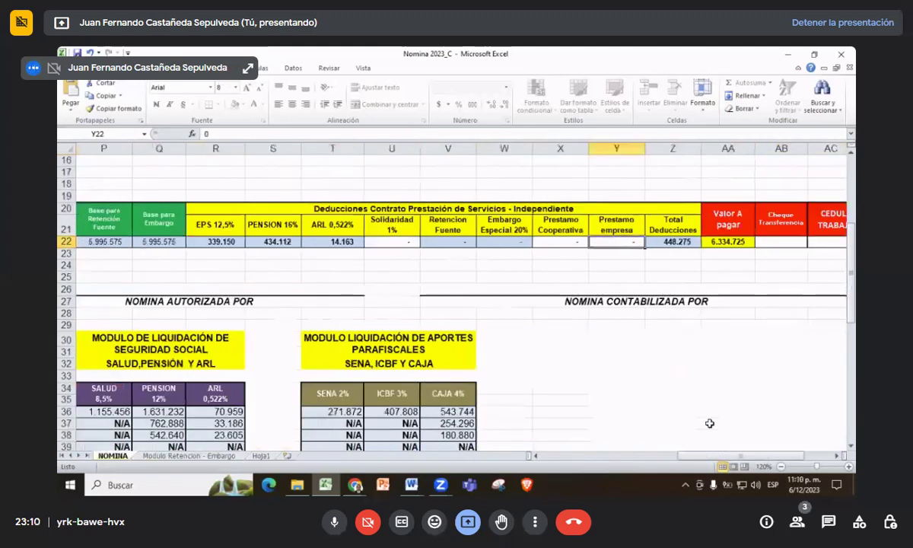
{"action": "key", "text": "Left"}
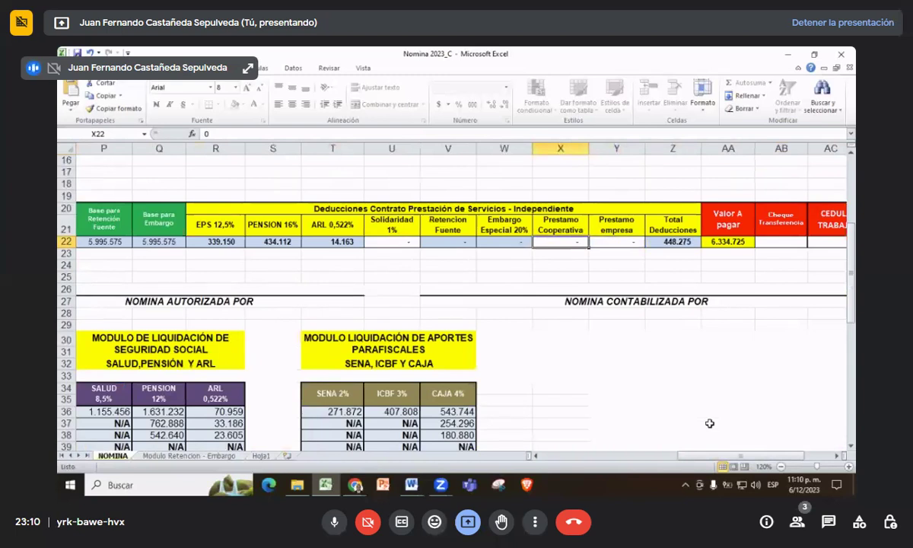
{"action": "type", "text": "700.000"}
{"action": "key", "text": "Tab"}
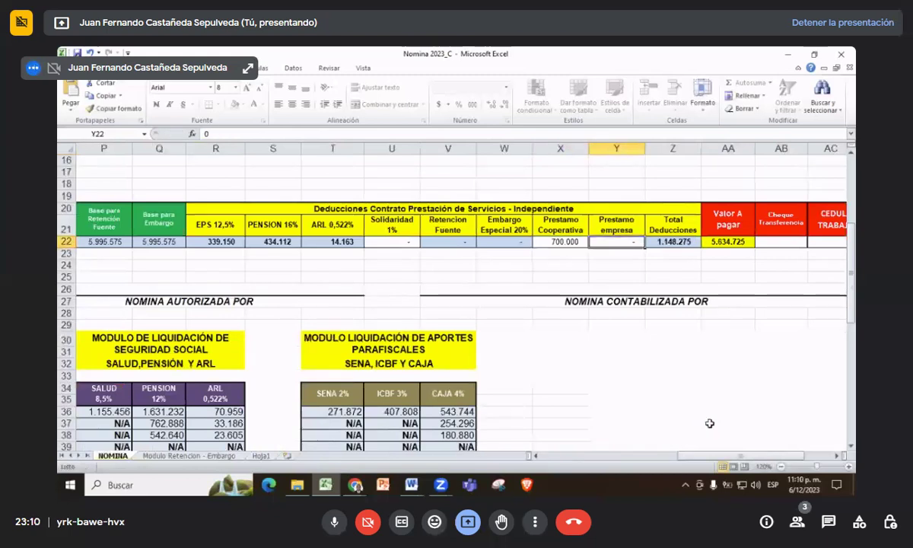
{"action": "type", "text": "800000"}
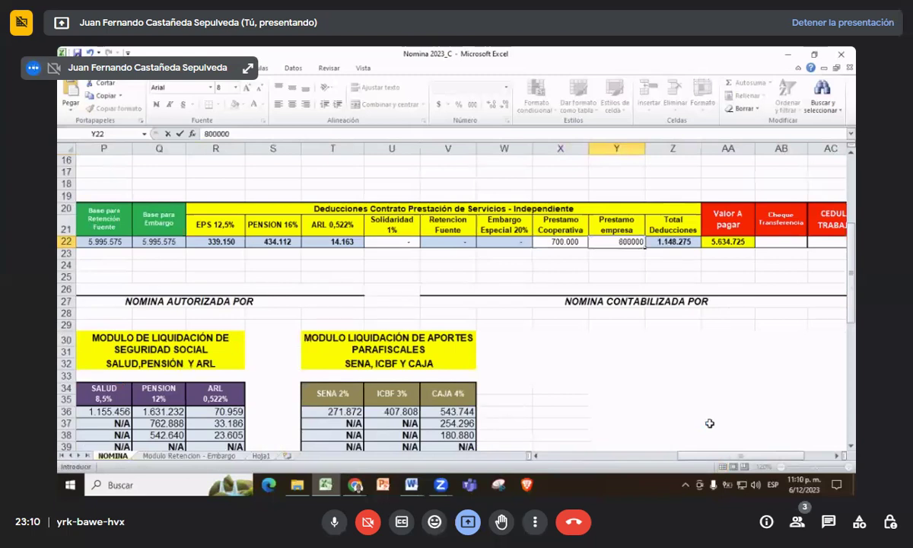
{"action": "key", "text": "Tab"}
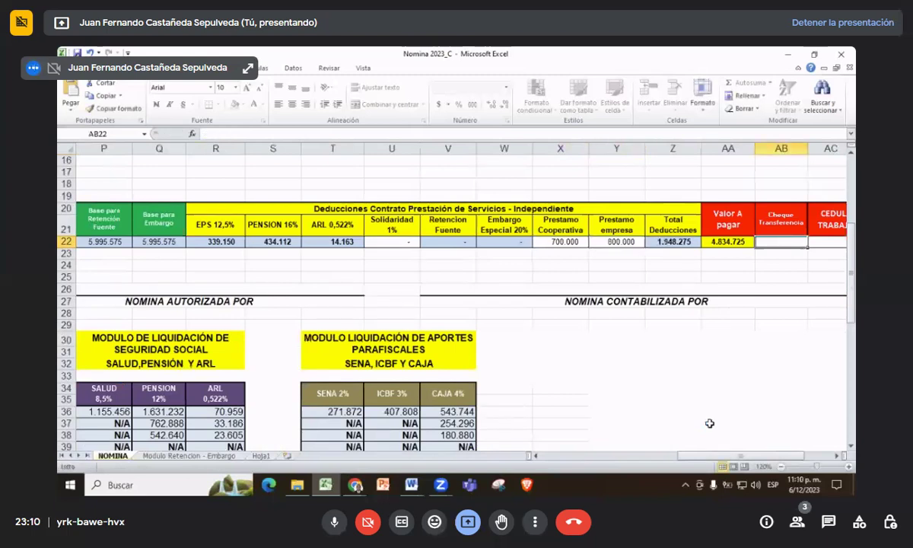
{"action": "scroll", "coordinate": [608, 435], "scroll_direction": "down", "scroll_amount": 3}
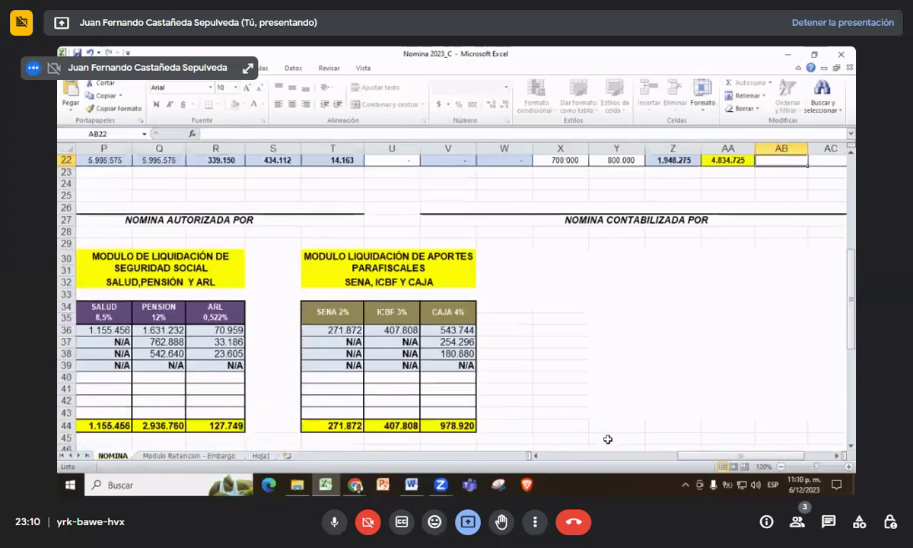
{"action": "scroll", "coordinate": [608, 435], "scroll_direction": "down", "scroll_amount": 1}
{"action": "scroll", "coordinate": [608, 426], "scroll_direction": "up", "scroll_amount": 9}
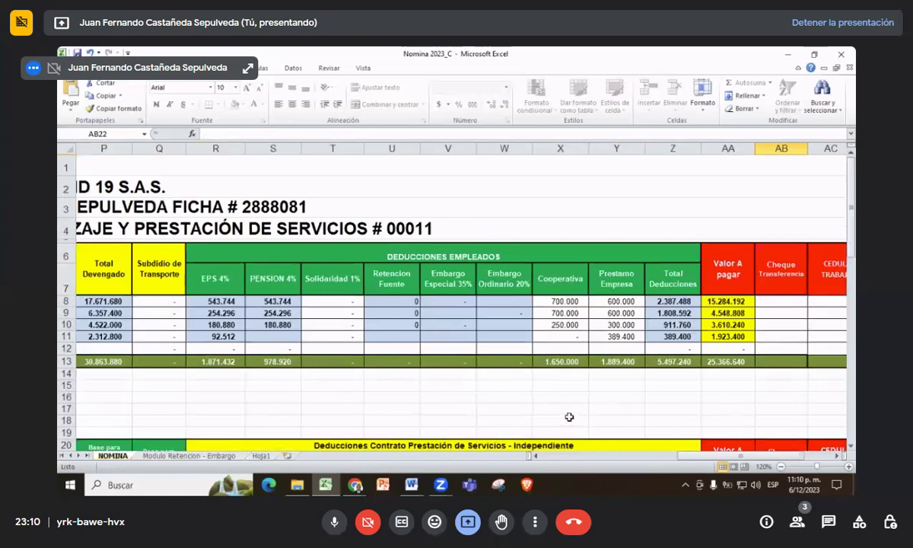
{"action": "scroll", "coordinate": [569, 412], "scroll_direction": "down", "scroll_amount": 2}
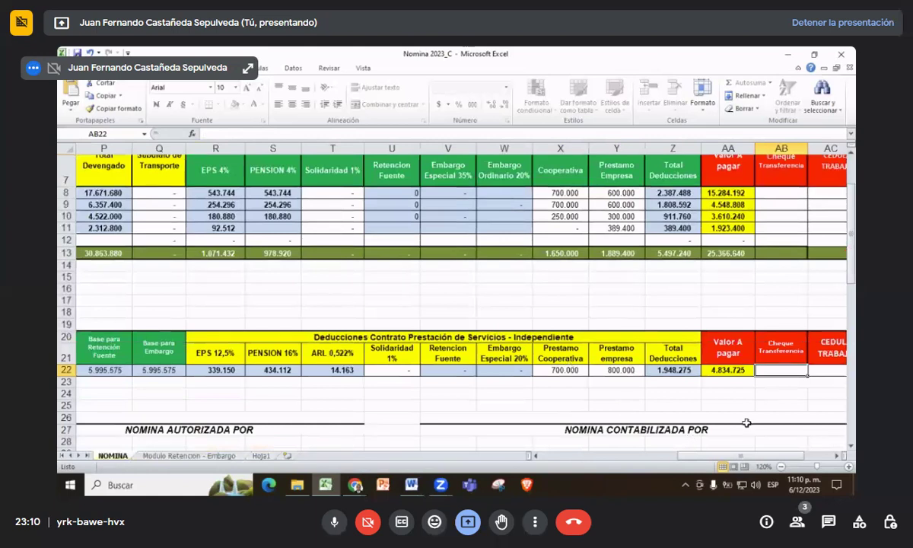
{"action": "left_click_drag", "start_coordinate": [724, 458], "coordinate": [605, 456]}
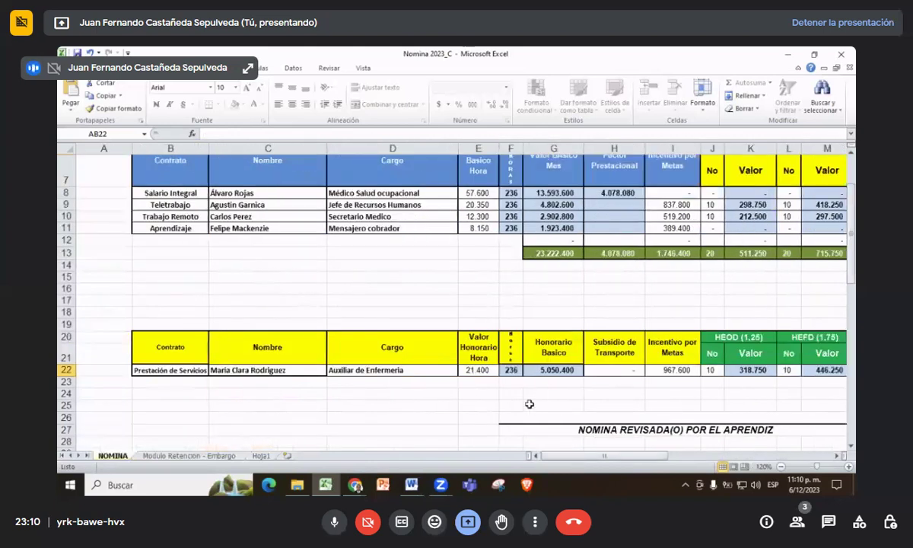
{"action": "scroll", "coordinate": [497, 379], "scroll_direction": "down", "scroll_amount": 1}
- Type the reviewer's full name and ficha number into the F26 signature line
{"action": "left_click", "coordinate": [615, 359]}
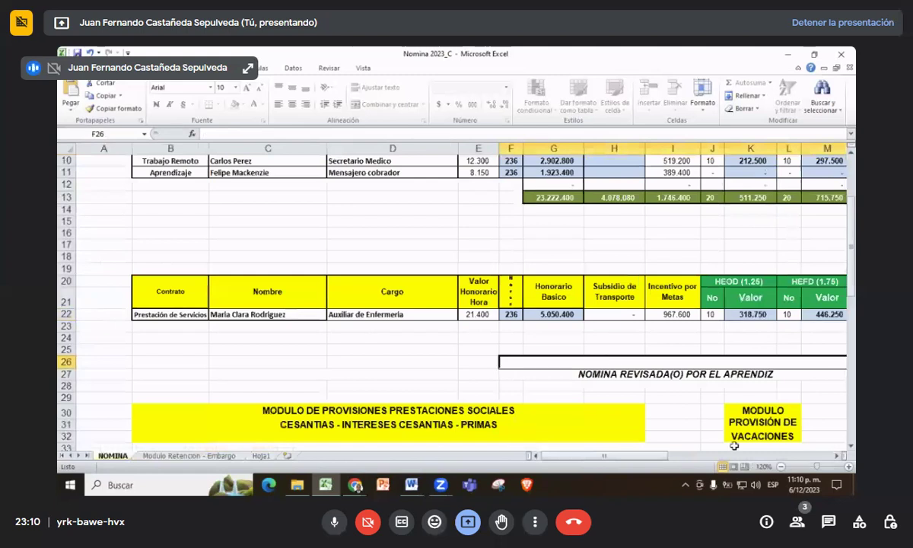
{"action": "type", "text": "¡UA"}
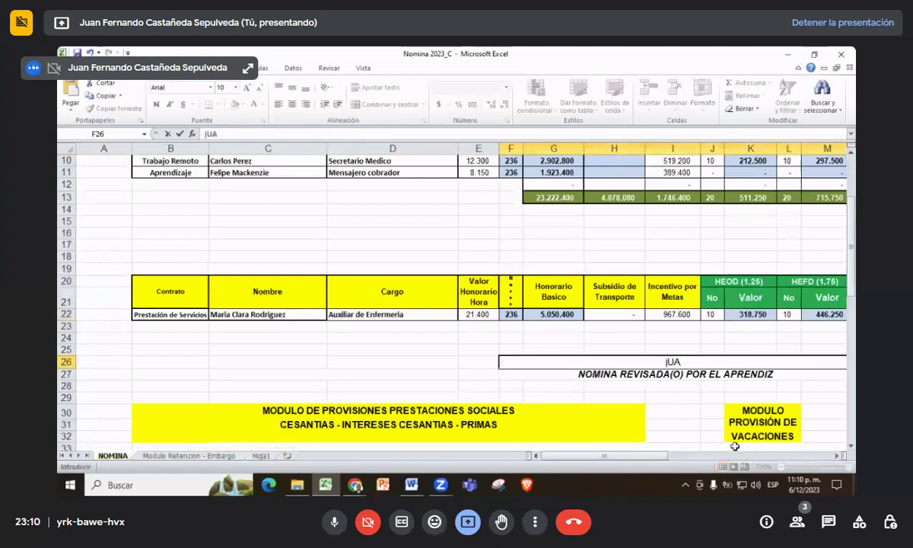
{"action": "key", "text": "BackSpace"}
{"action": "key", "text": "BackSpace"}
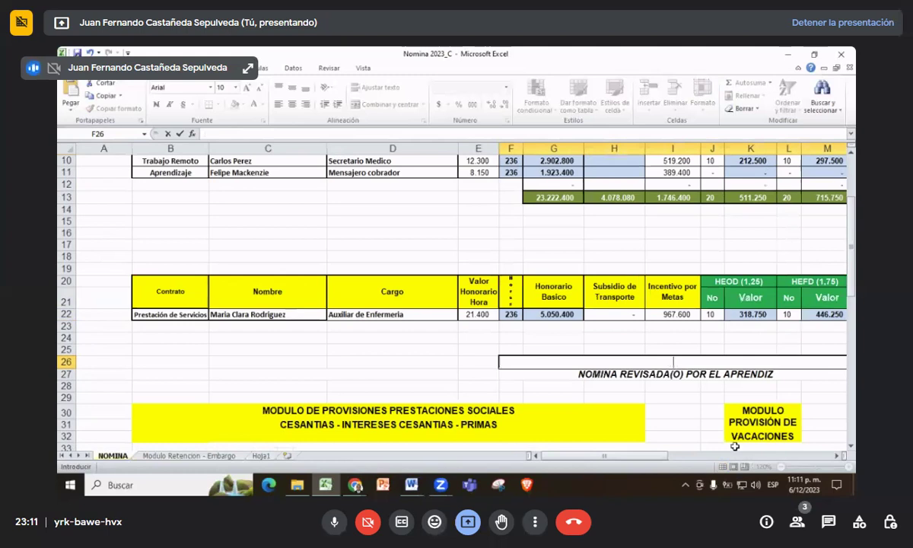
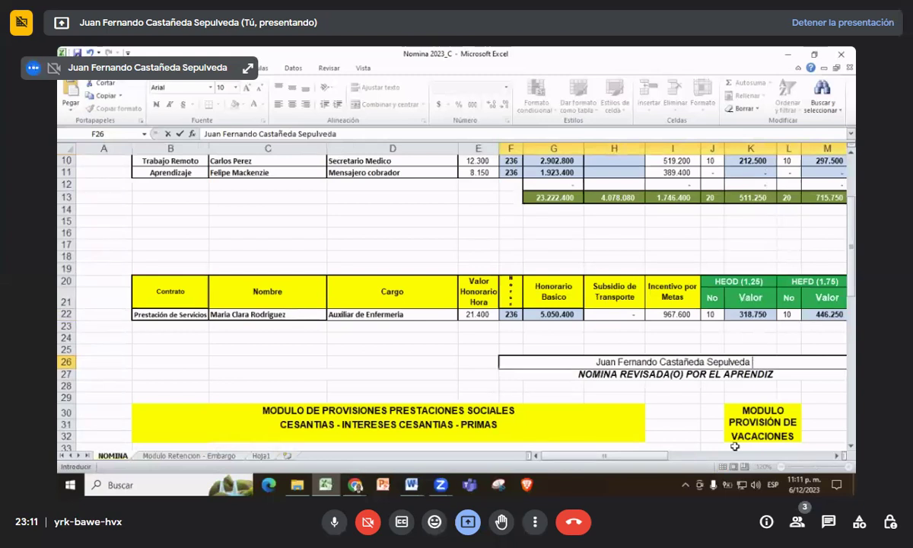
{"action": "type", "text": " Ficha #"}
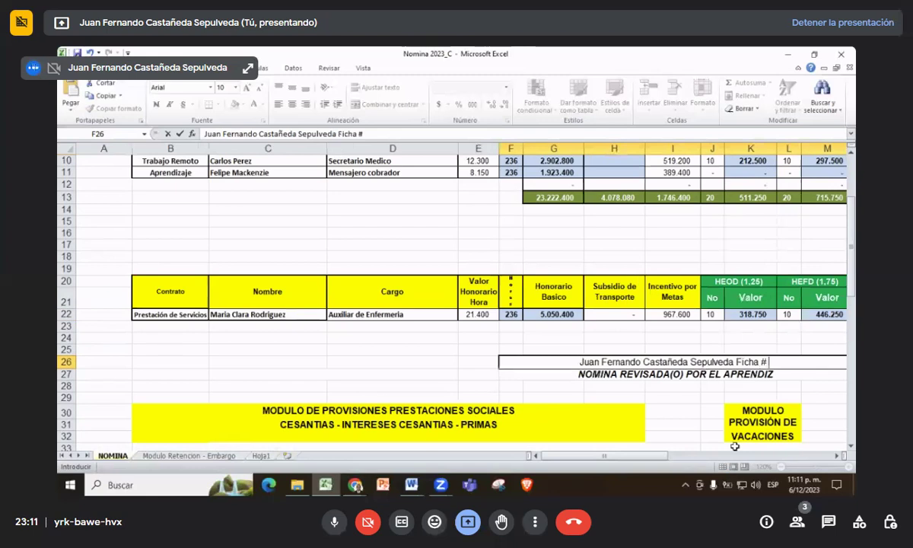
{"action": "scroll", "coordinate": [735, 447], "scroll_direction": "up", "scroll_amount": 3}
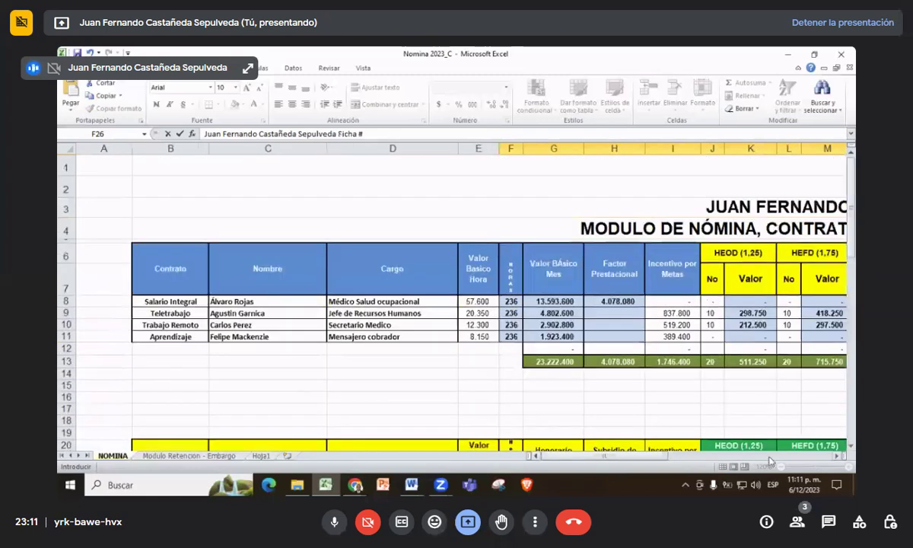
{"action": "left_click_drag", "start_coordinate": [626, 456], "coordinate": [702, 467]}
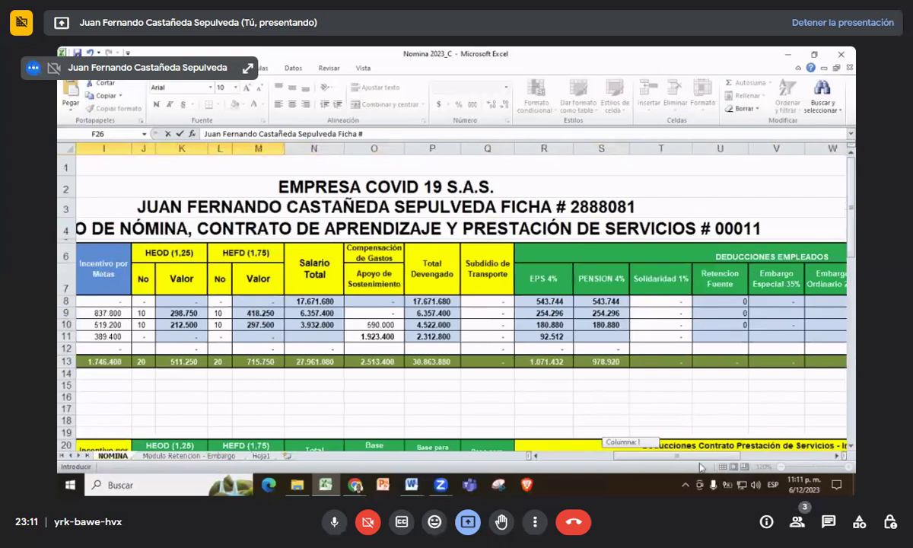
{"action": "scroll", "coordinate": [584, 309], "scroll_direction": "down", "scroll_amount": 1}
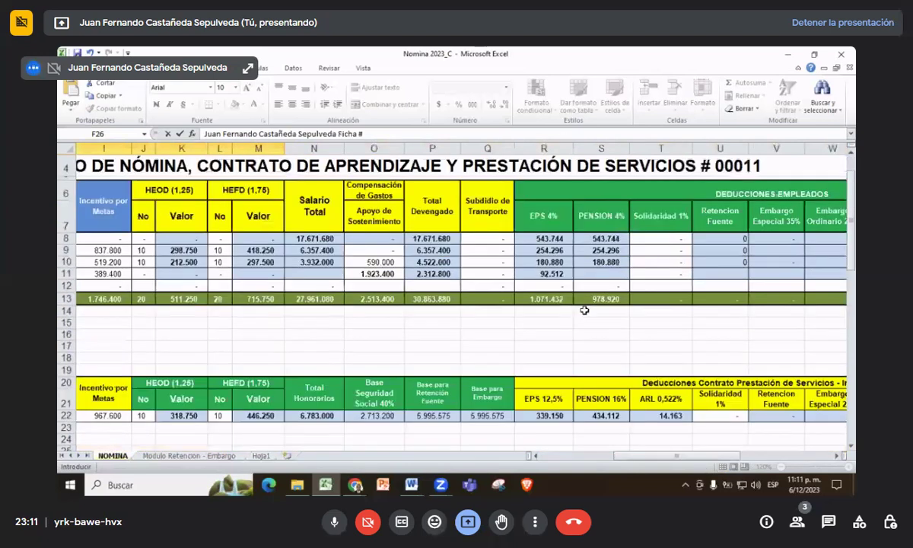
{"action": "scroll", "coordinate": [584, 310], "scroll_direction": "down", "scroll_amount": 2}
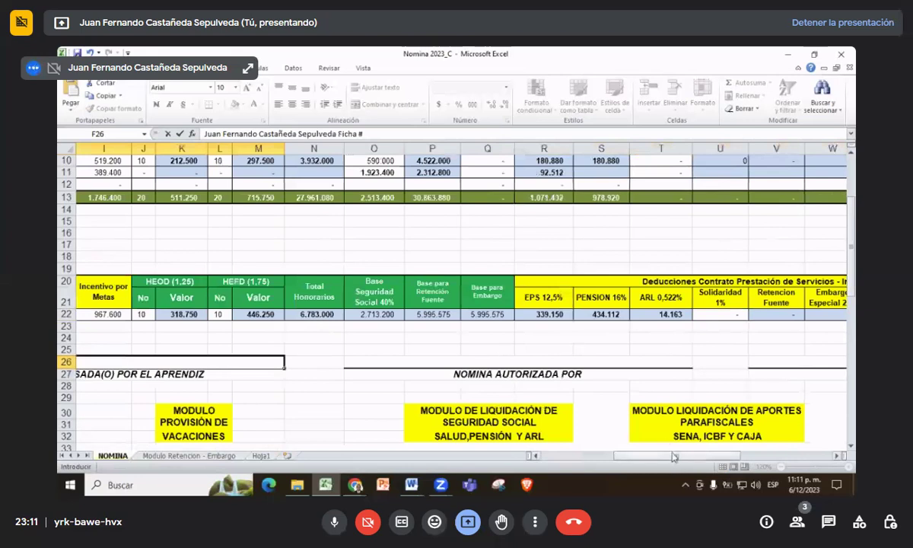
{"action": "left_click_drag", "start_coordinate": [672, 456], "coordinate": [594, 457]}
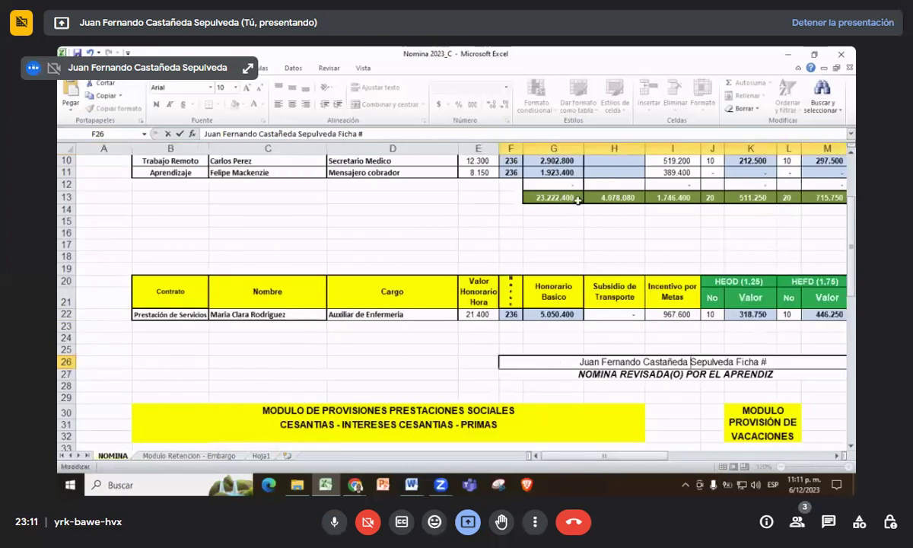
{"action": "left_click", "coordinate": [391, 134]}
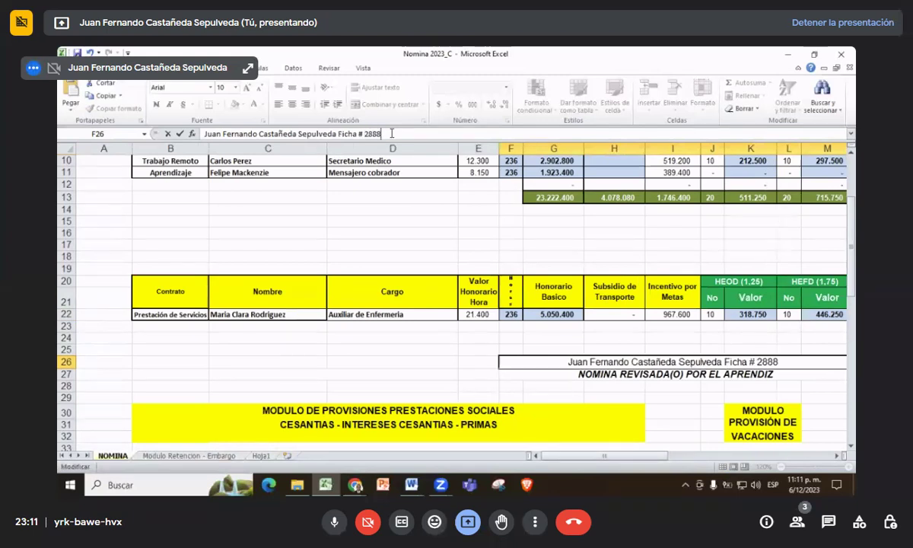
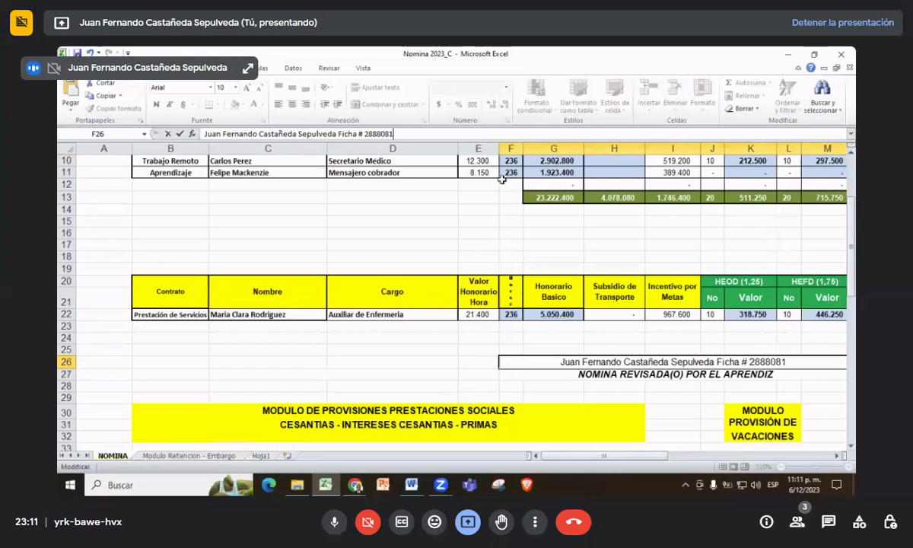
{"action": "key", "text": "Return"}
- Copy the completed signature from cell F26
{"action": "key", "text": "ctrl+Home"}
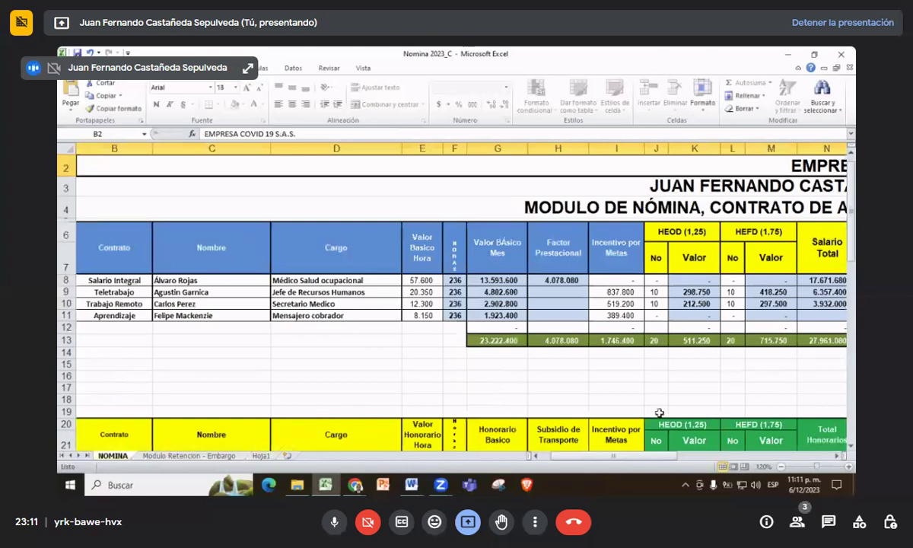
{"action": "left_click_drag", "start_coordinate": [642, 456], "coordinate": [699, 466]}
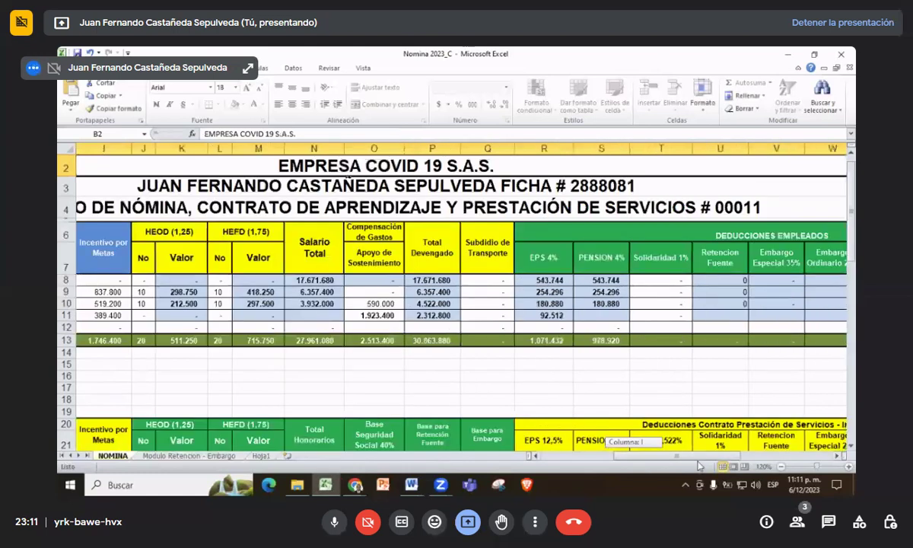
{"action": "scroll", "coordinate": [481, 358], "scroll_direction": "down", "scroll_amount": 4}
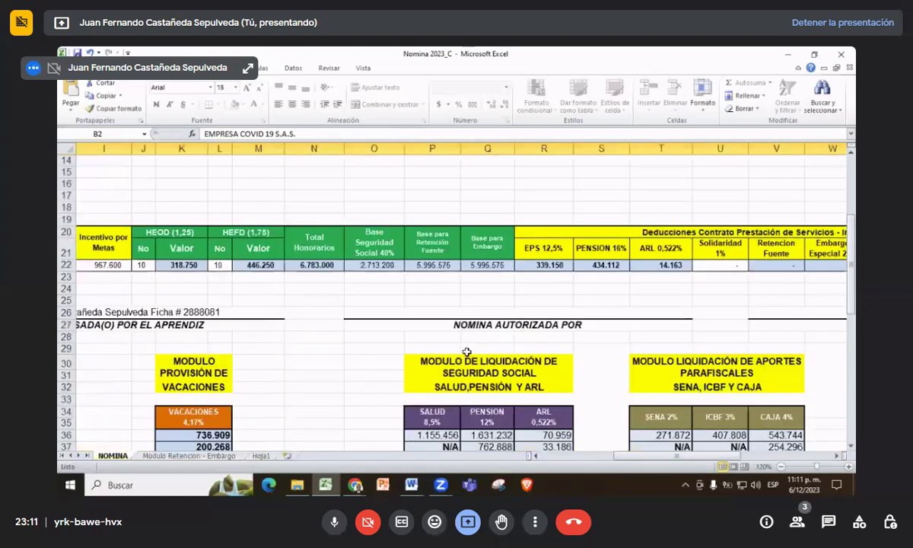
{"action": "left_click", "coordinate": [445, 312]}
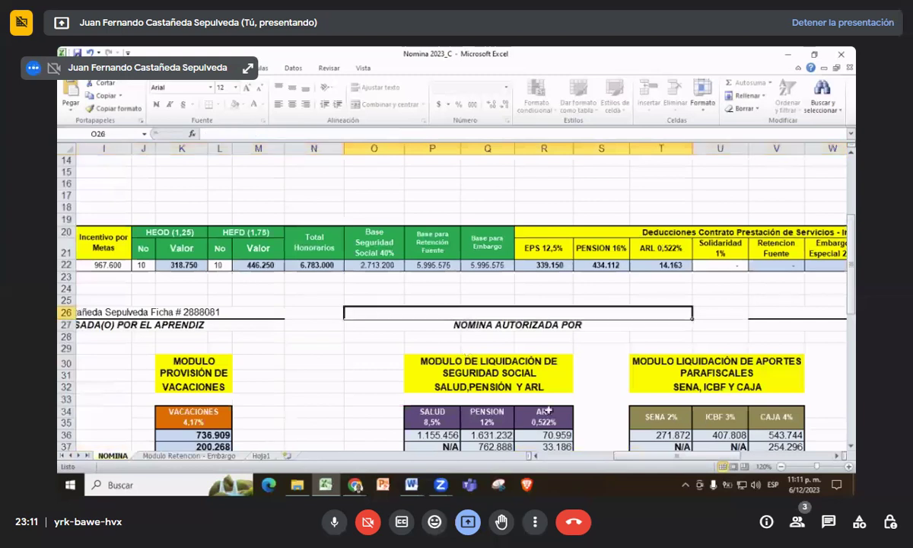
{"action": "scroll", "coordinate": [549, 413], "scroll_direction": "left", "scroll_amount": 3}
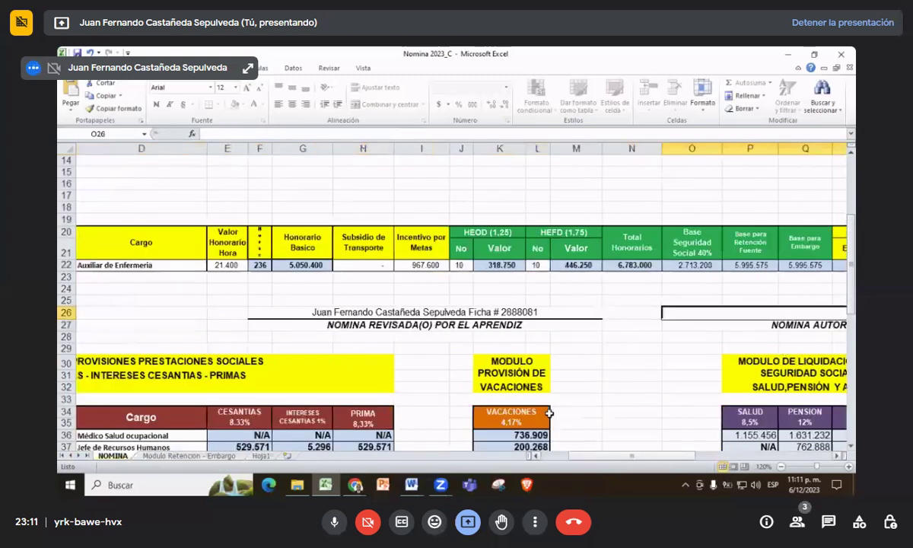
{"action": "left_click", "coordinate": [406, 314]}
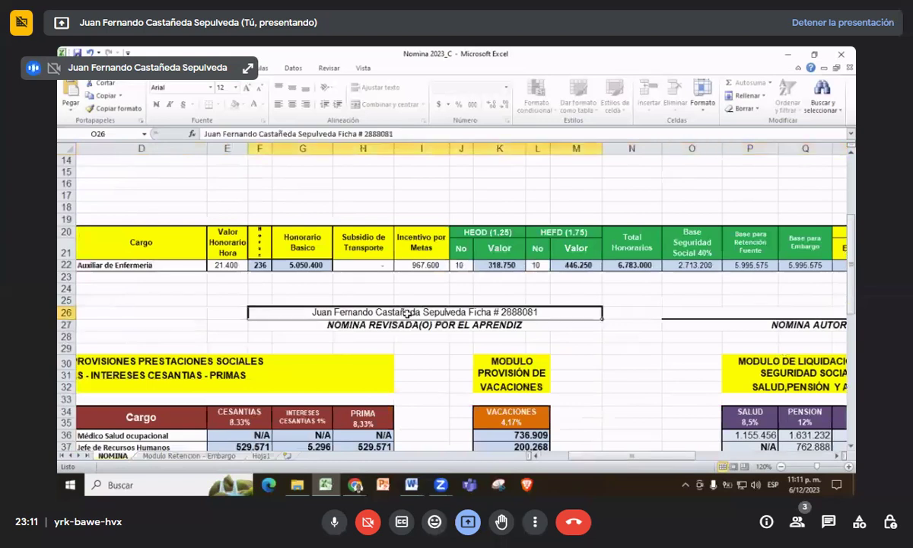
{"action": "right_click", "coordinate": [405, 312]}
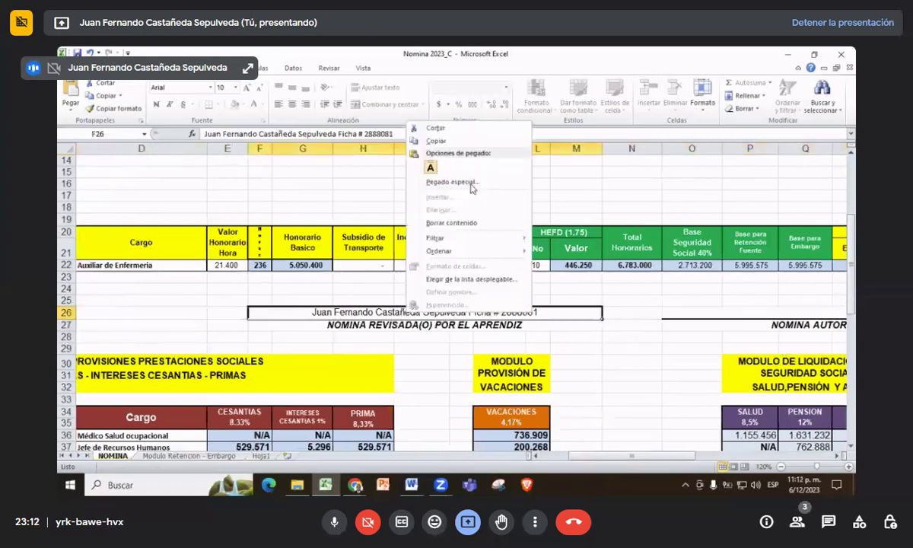
{"action": "left_click", "coordinate": [453, 141]}
- Paste the signature into the authorized-by cell O26 and accounted-by cell V26
{"action": "left_click", "coordinate": [709, 312]}
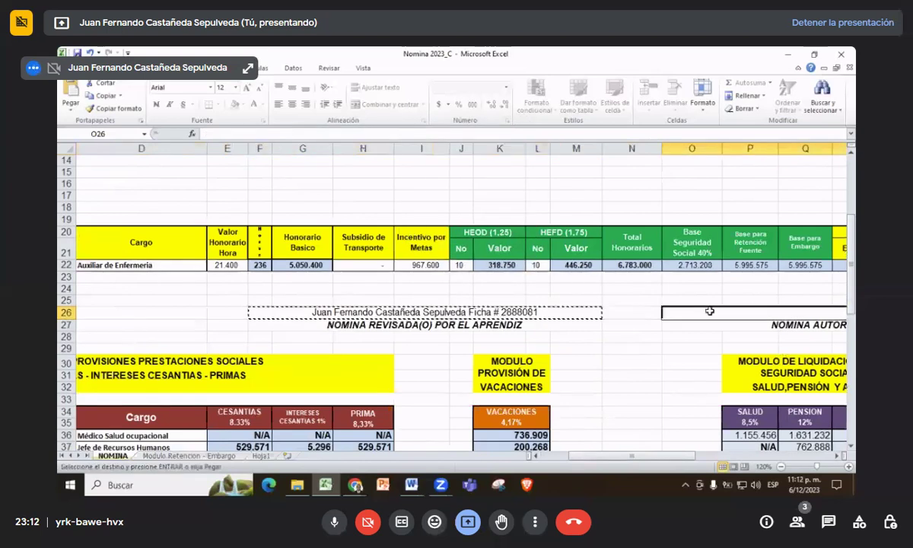
{"action": "key", "text": "ctrl+v"}
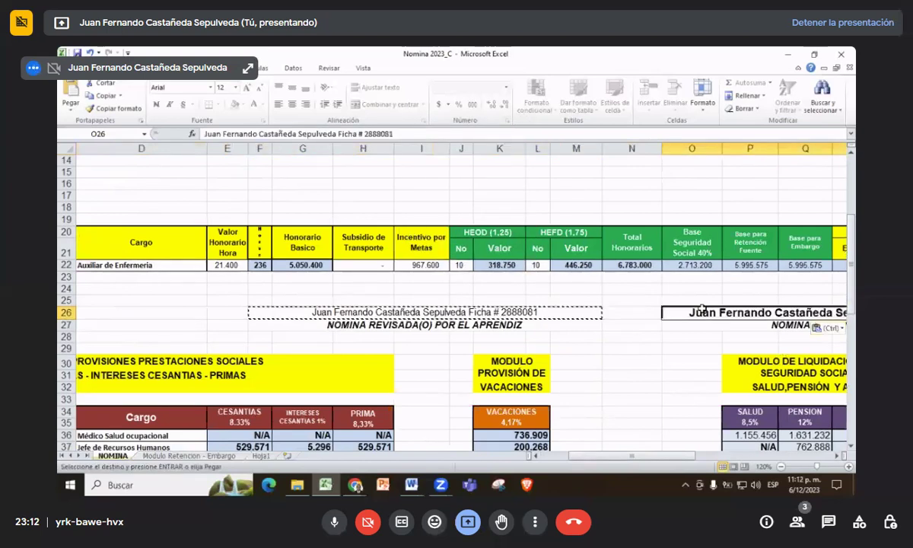
{"action": "left_click_drag", "start_coordinate": [670, 457], "coordinate": [771, 457]}
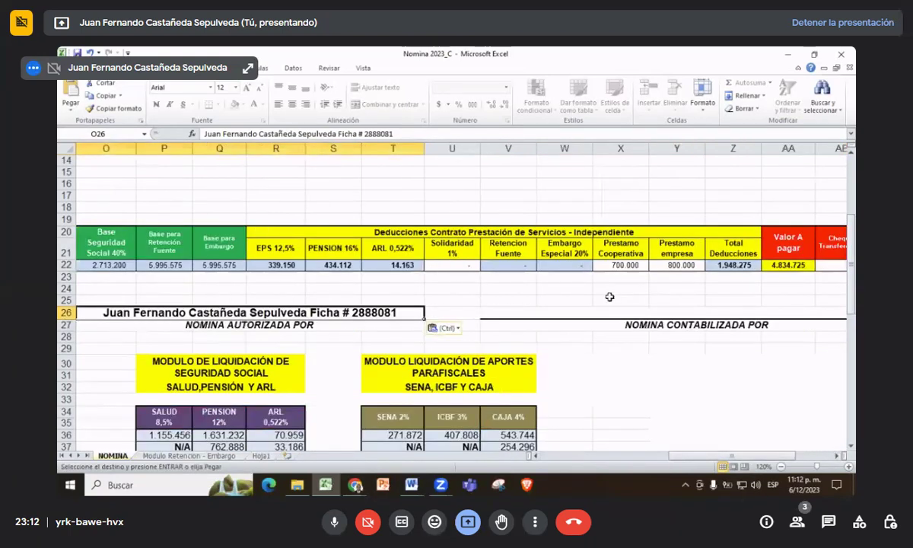
{"action": "left_click", "coordinate": [606, 312]}
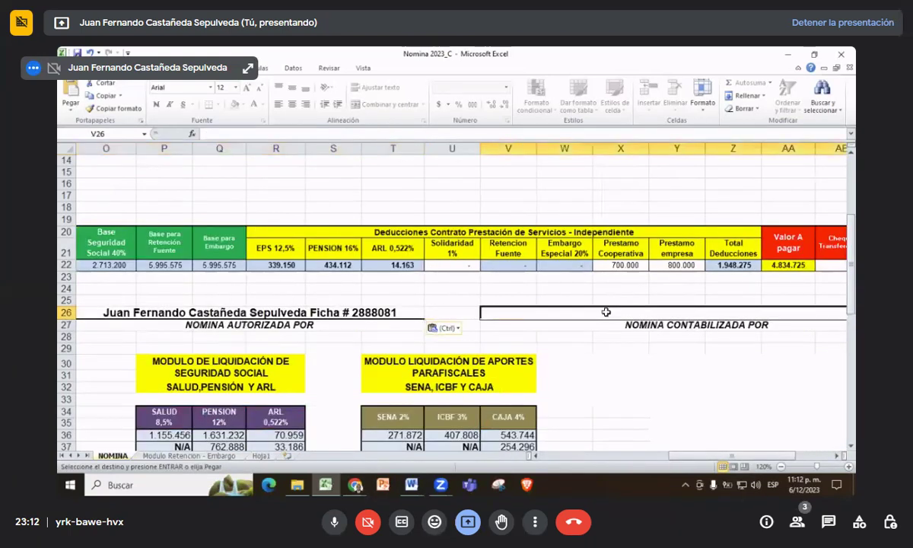
{"action": "key", "text": "ctrl+v"}
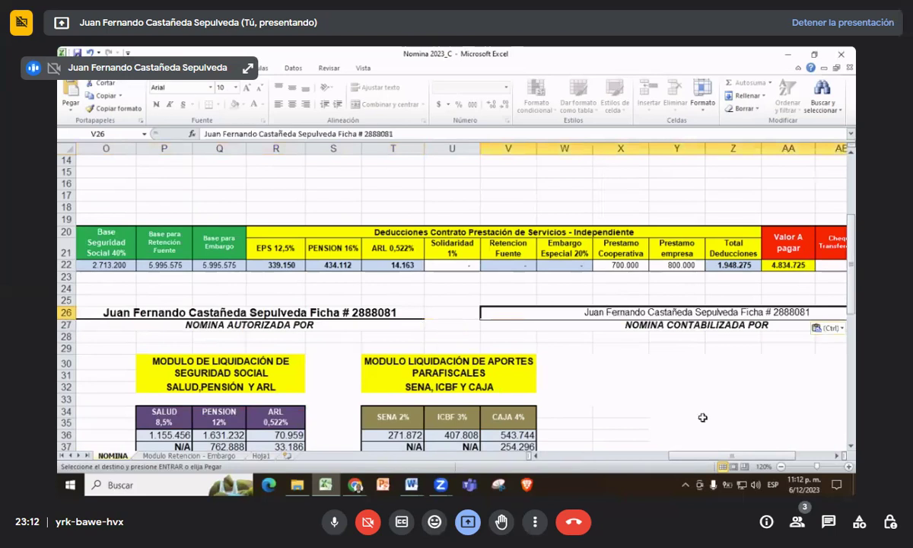
{"action": "left_click_drag", "start_coordinate": [673, 455], "coordinate": [572, 461]}
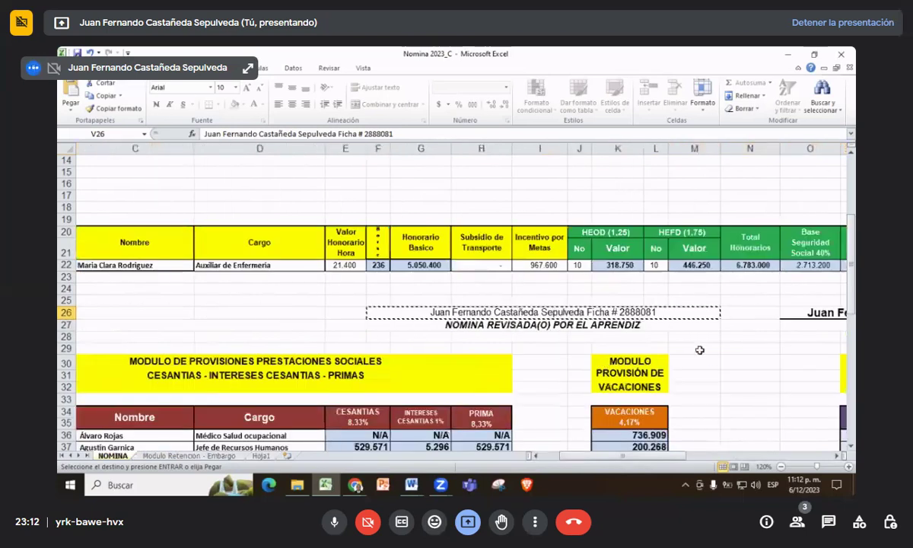
{"action": "key", "text": "Return"}
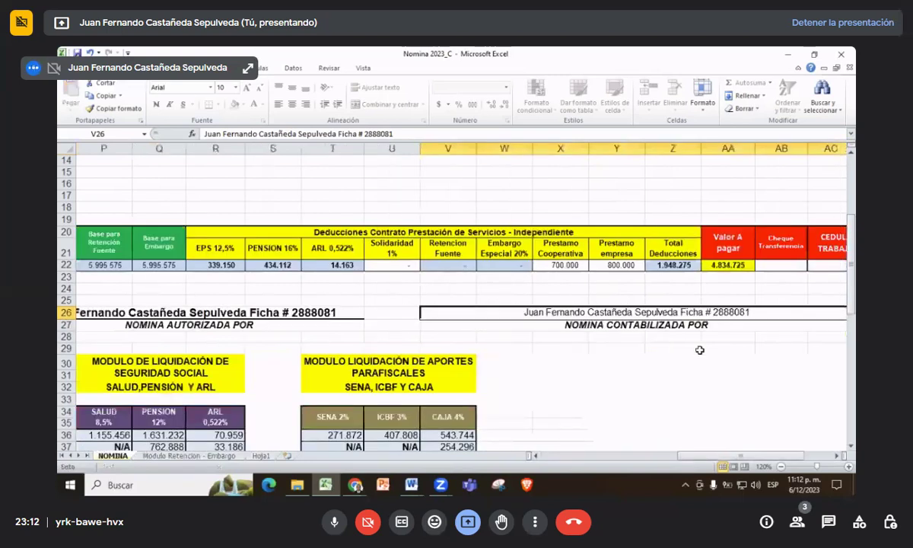
- Select the row 49 signature cells T49 and I49
{"action": "scroll", "coordinate": [699, 349], "scroll_direction": "down", "scroll_amount": 5}
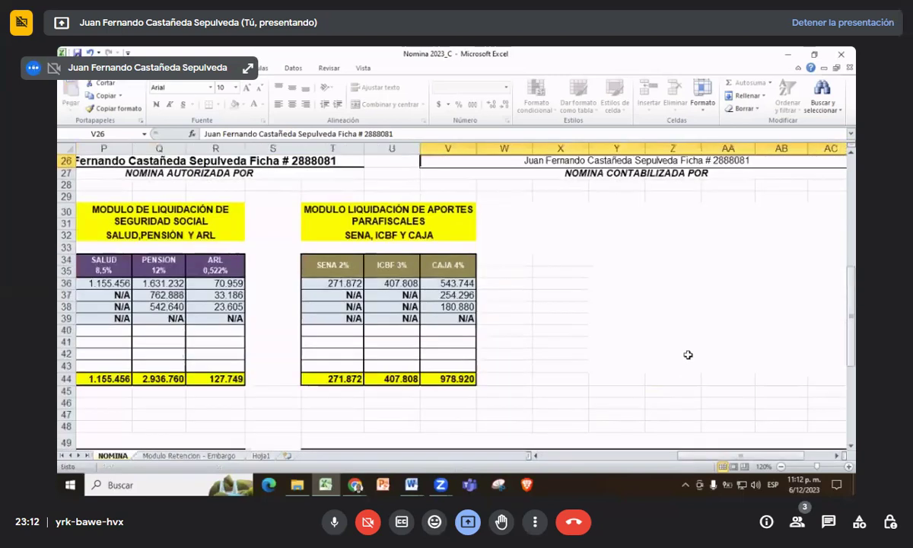
{"action": "left_click", "coordinate": [572, 402]}
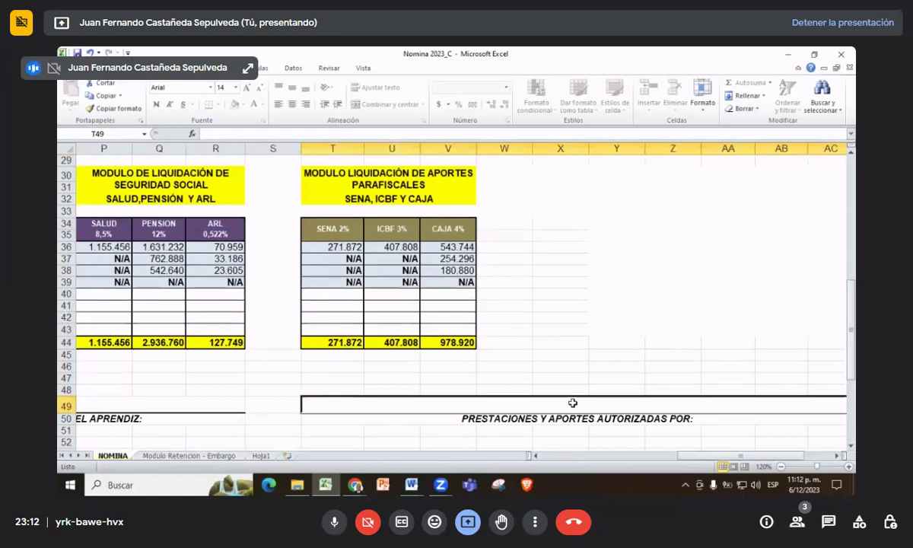
{"action": "left_click_drag", "start_coordinate": [653, 455], "coordinate": [555, 462]}
{"action": "left_click", "coordinate": [622, 399]}
{"action": "scroll", "coordinate": [461, 331], "scroll_direction": "up", "scroll_amount": 1}
{"action": "scroll", "coordinate": [461, 331], "scroll_direction": "up", "scroll_amount": 3}
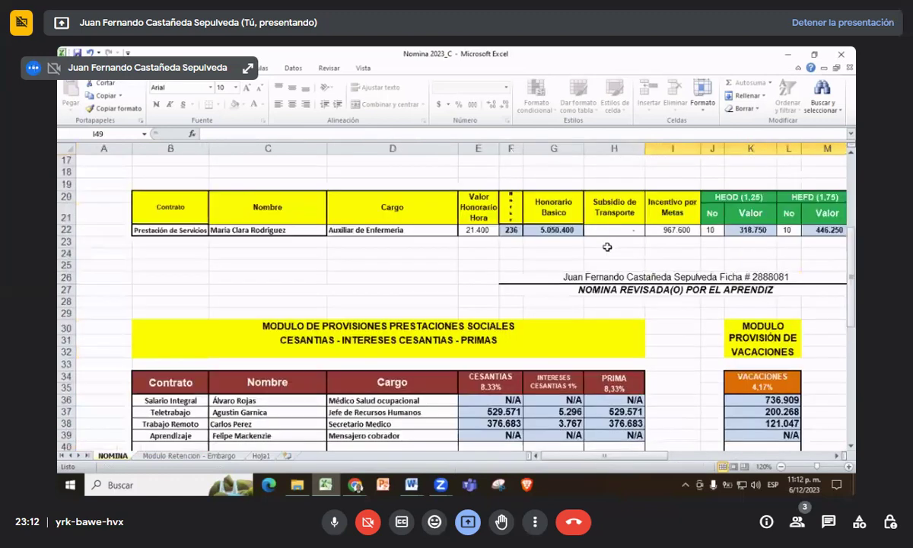
- Copy the apprentice signature from F26 again and locate the last filled cell T49
{"action": "left_click", "coordinate": [609, 276]}
{"action": "right_click", "coordinate": [609, 281]}
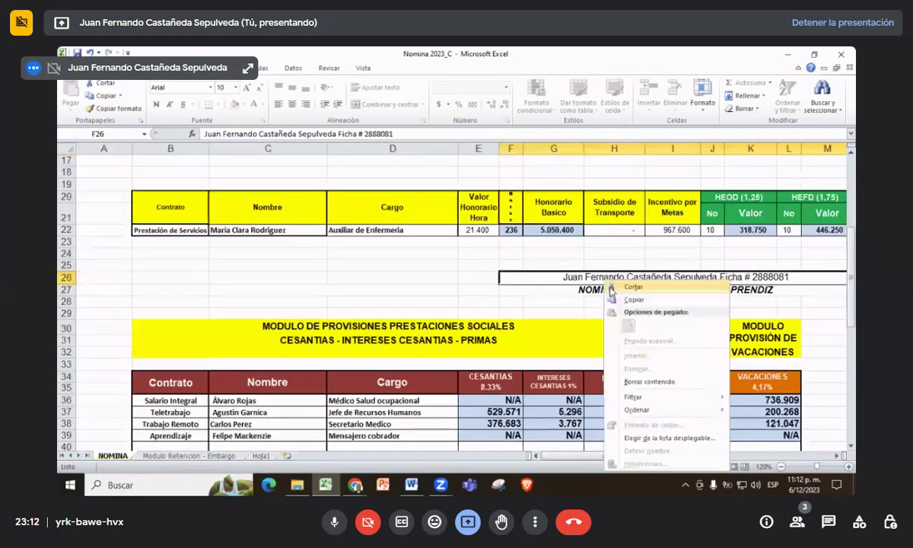
{"action": "left_click", "coordinate": [624, 287]}
{"action": "scroll", "coordinate": [693, 382], "scroll_direction": "down", "scroll_amount": 5}
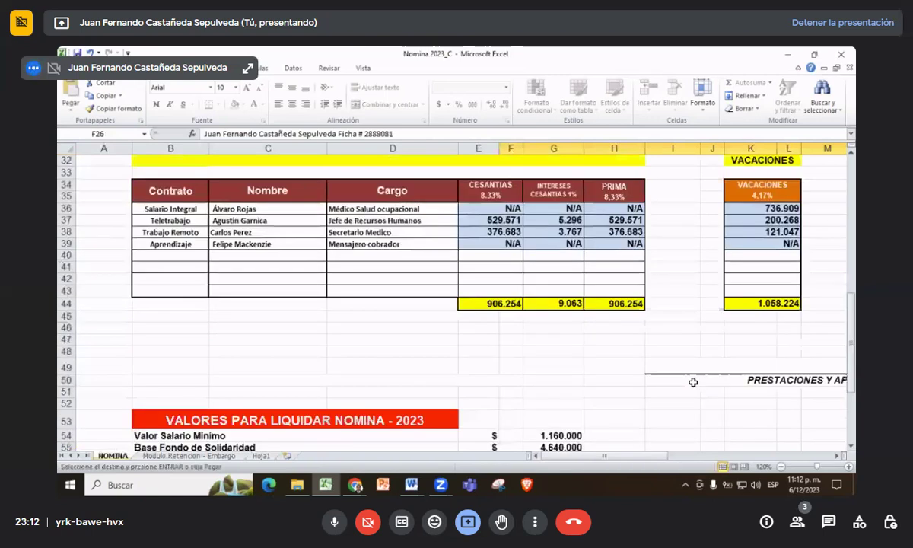
{"action": "left_click", "coordinate": [679, 369]}
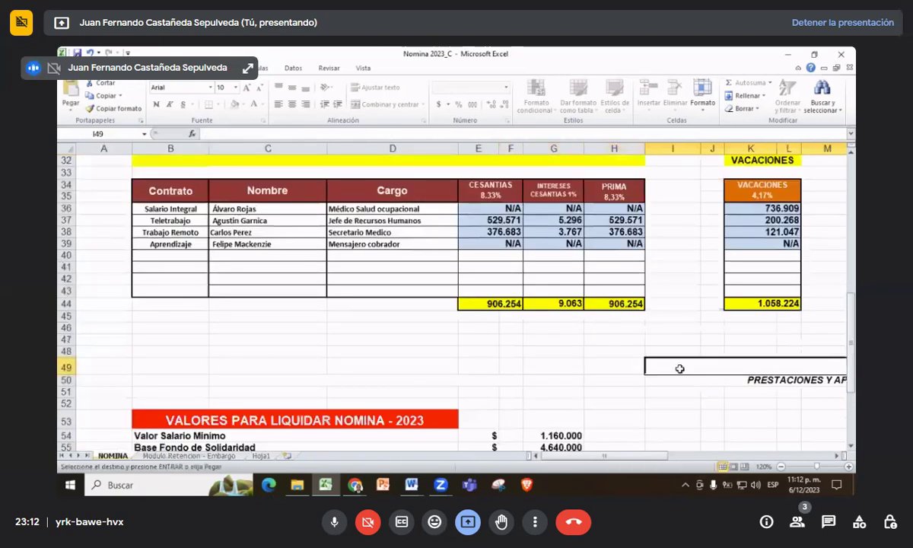
{"action": "key", "text": "ctrl+Home"}
{"action": "key", "text": "ctrl+End"}
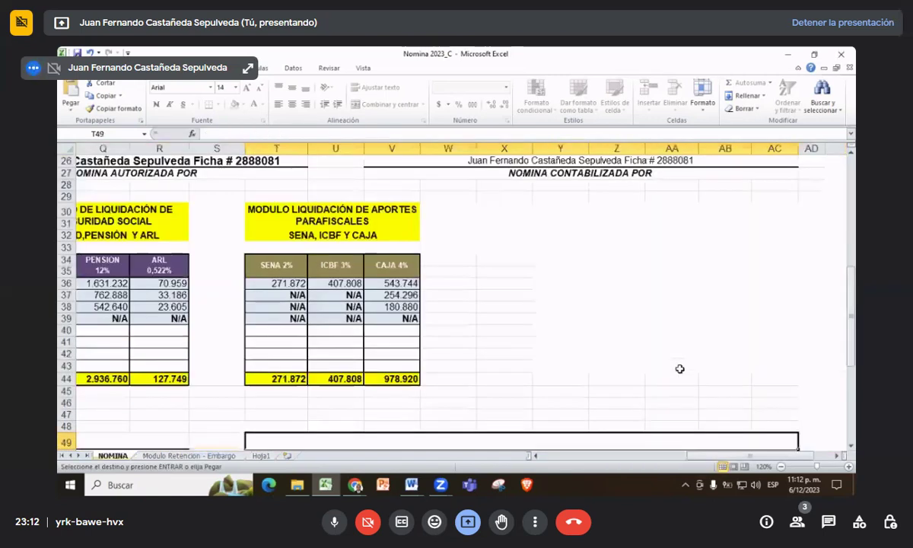
{"action": "key", "text": "ctrl+Home"}
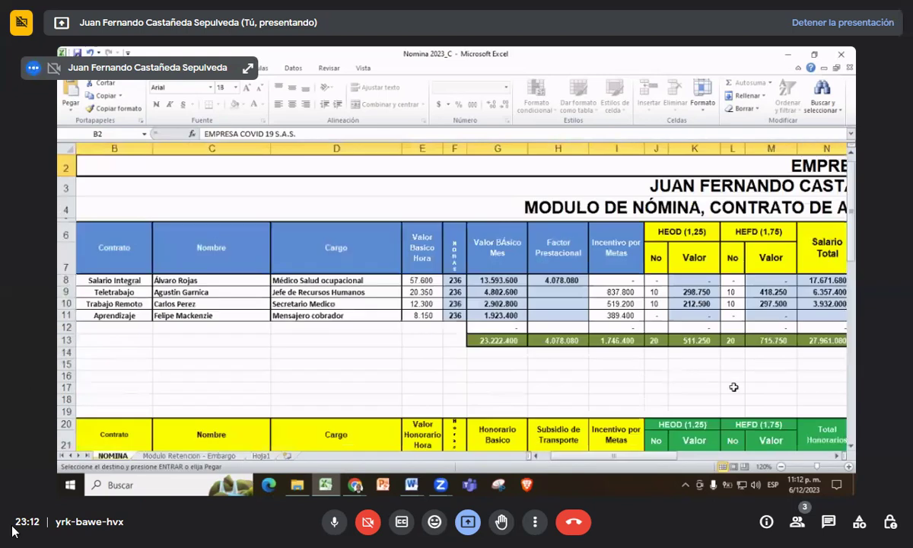
- Paste the signature into the authorized-by cell T49 at row 49
{"action": "scroll", "coordinate": [679, 368], "scroll_direction": "down", "scroll_amount": 2}
{"action": "left_click_drag", "start_coordinate": [679, 455], "coordinate": [779, 455]}
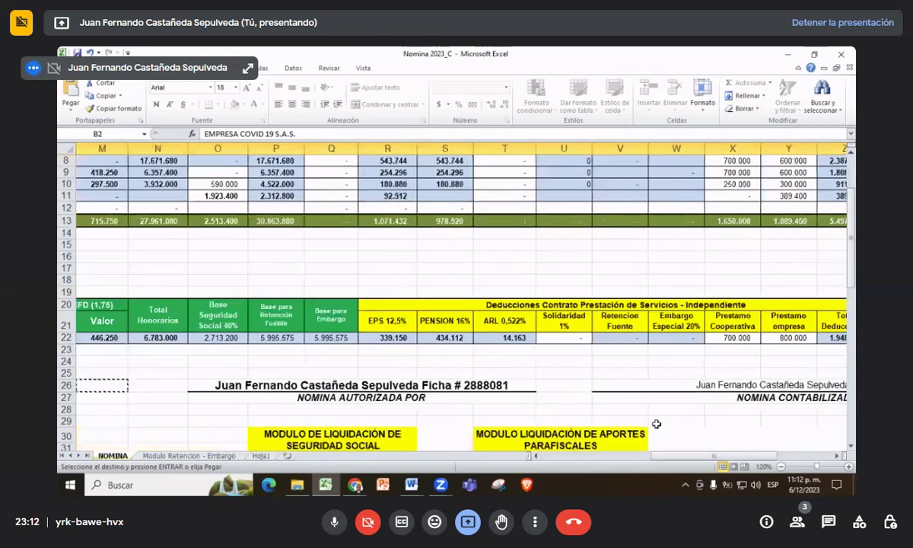
{"action": "scroll", "coordinate": [656, 424], "scroll_direction": "down", "scroll_amount": 3}
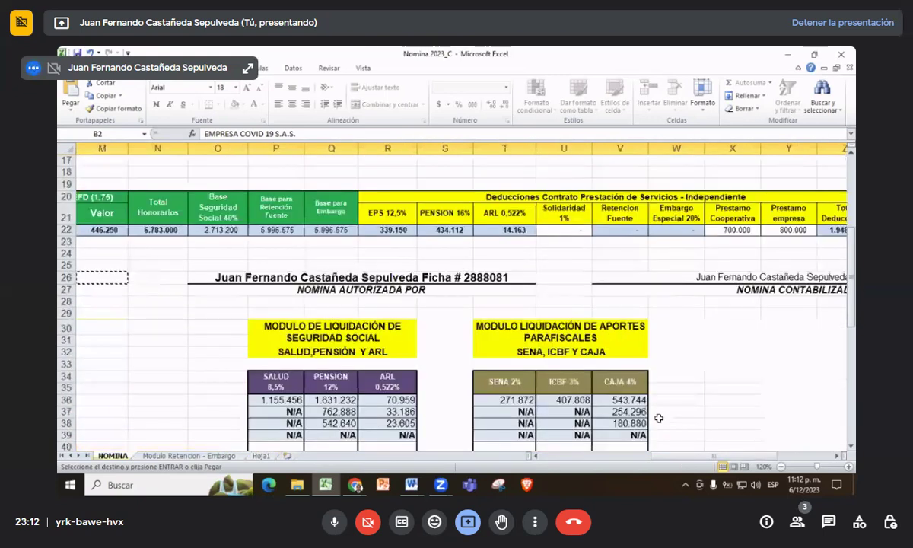
{"action": "scroll", "coordinate": [659, 418], "scroll_direction": "down", "scroll_amount": 6}
{"action": "left_click", "coordinate": [562, 330]}
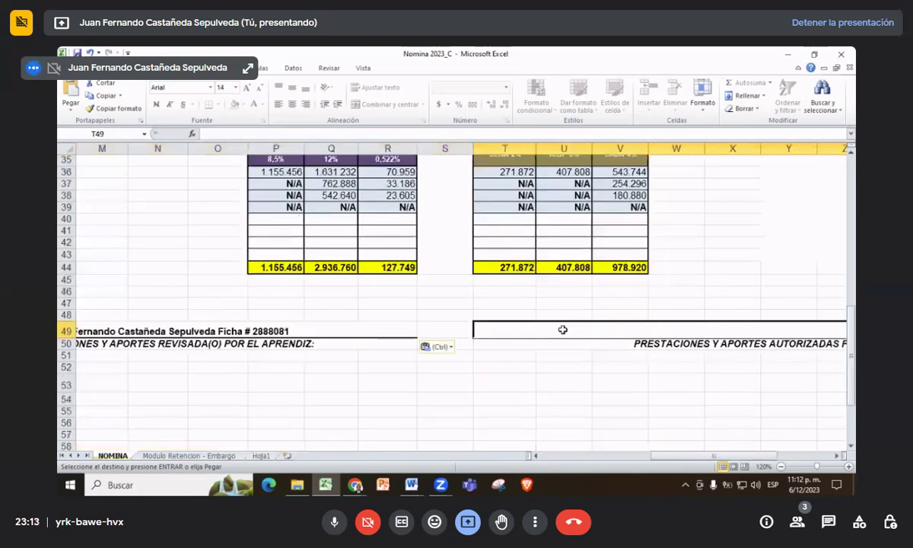
{"action": "key", "text": "ctrl+v"}
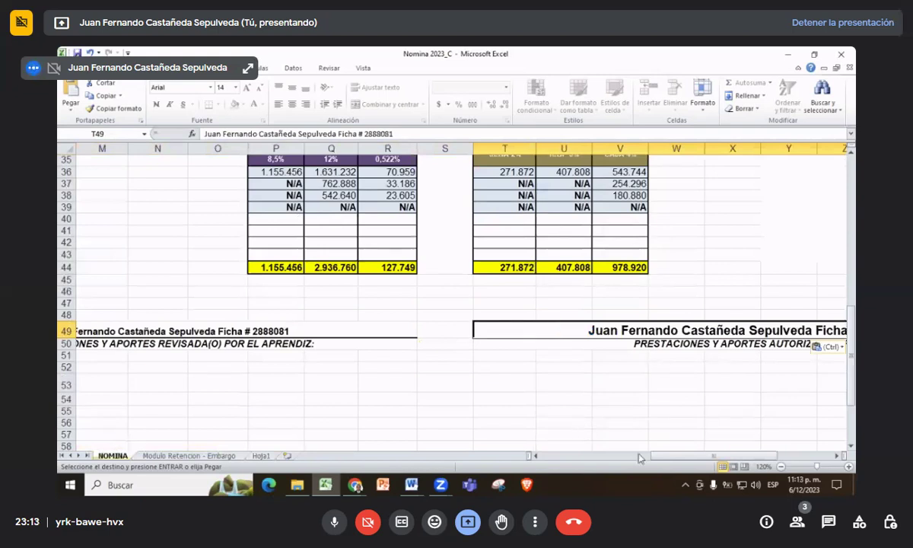
{"action": "left_click_drag", "start_coordinate": [679, 459], "coordinate": [607, 460]}
- Return to the top-left of the NOMINA sheet and select the apprentice's hourly value in E11
{"action": "scroll", "coordinate": [488, 297], "scroll_direction": "up", "scroll_amount": 11}
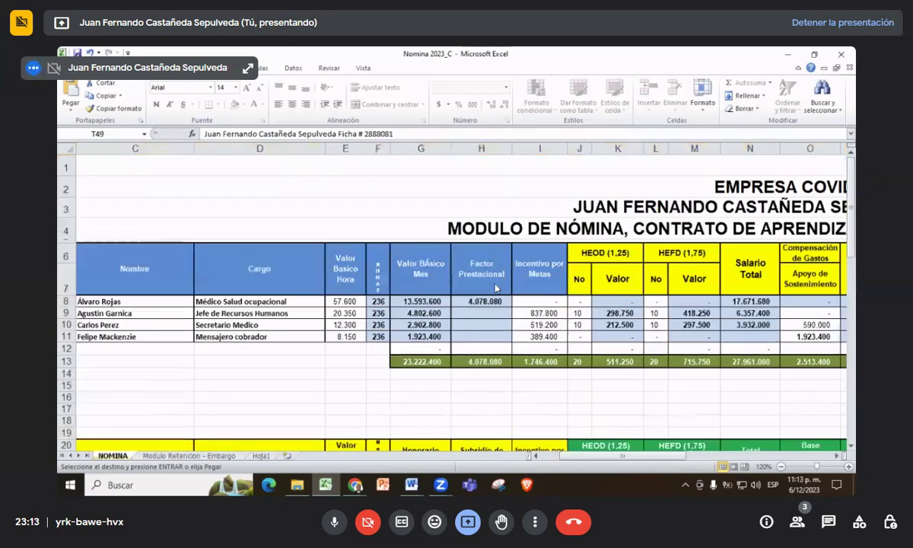
{"action": "scroll", "coordinate": [488, 296], "scroll_direction": "down", "scroll_amount": 3}
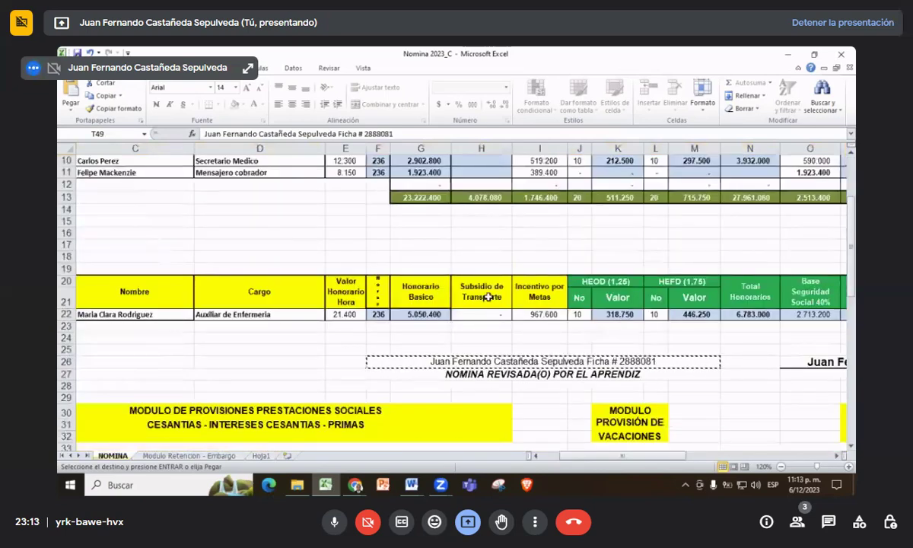
{"action": "scroll", "coordinate": [487, 297], "scroll_direction": "right", "scroll_amount": 4}
{"action": "scroll", "coordinate": [487, 296], "scroll_direction": "down", "scroll_amount": 9}
{"action": "scroll", "coordinate": [326, 348], "scroll_direction": "up", "scroll_amount": 7}
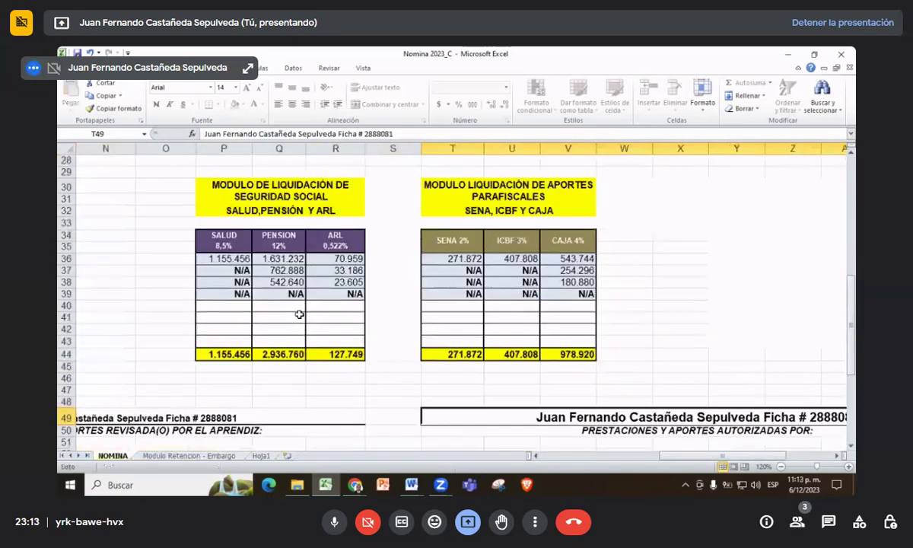
{"action": "scroll", "coordinate": [302, 300], "scroll_direction": "up", "scroll_amount": 5}
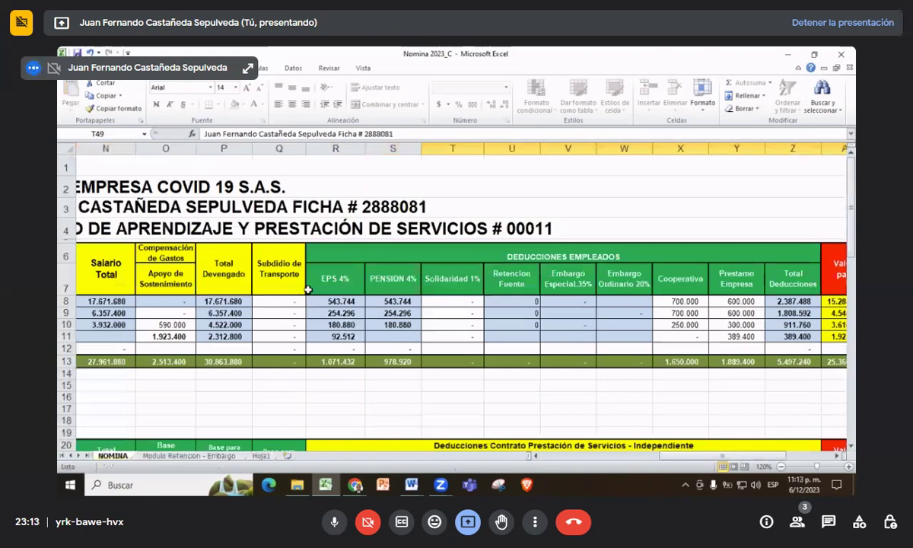
{"action": "left_click", "coordinate": [684, 460]}
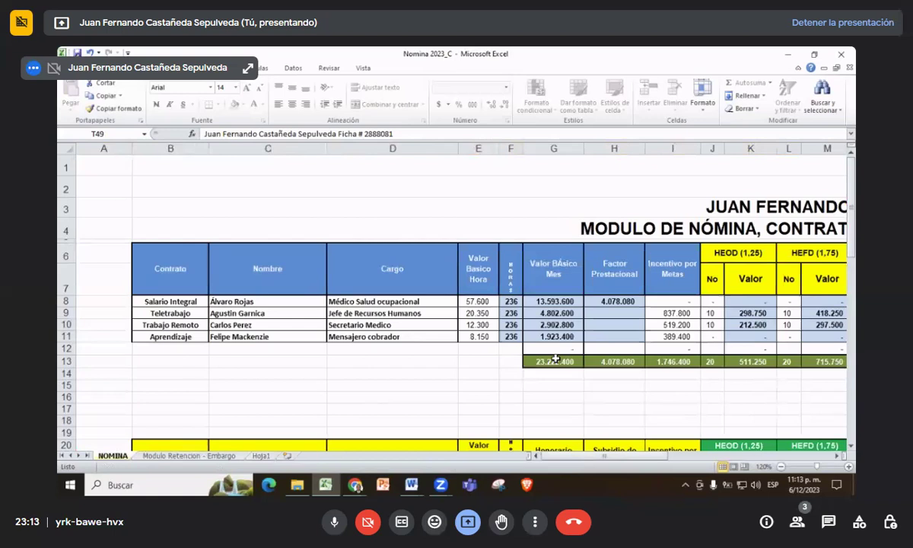
{"action": "scroll", "coordinate": [556, 358], "scroll_direction": "down", "scroll_amount": 2}
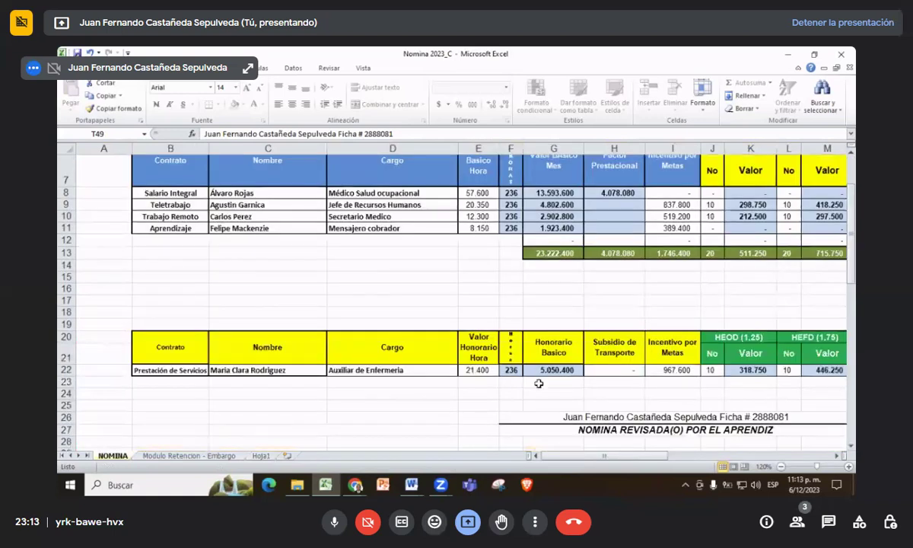
{"action": "scroll", "coordinate": [396, 332], "scroll_direction": "up", "scroll_amount": 1}
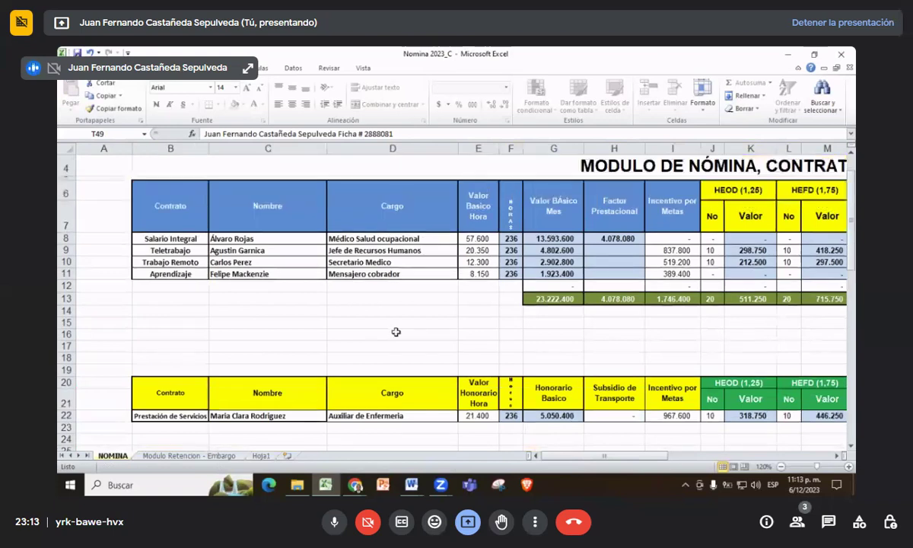
{"action": "scroll", "coordinate": [396, 332], "scroll_direction": "up", "scroll_amount": 1}
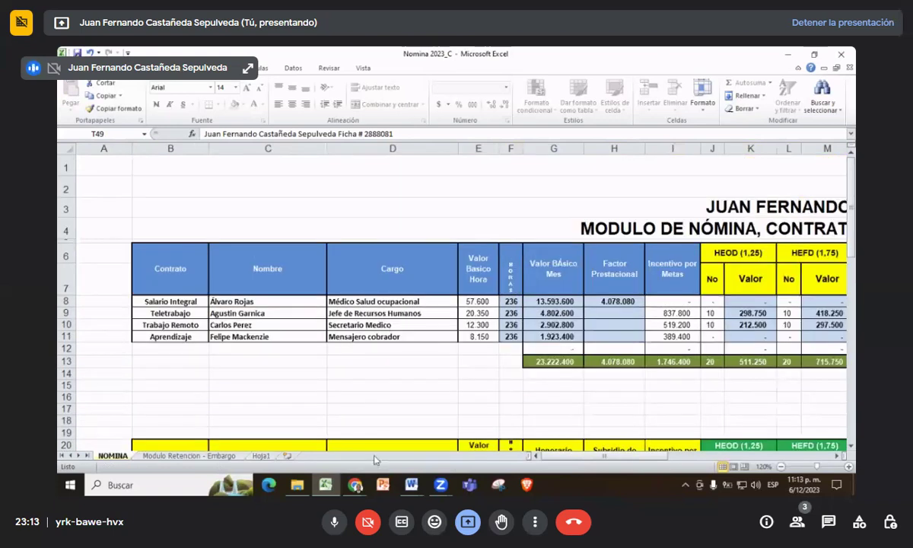
{"action": "key", "text": "Down"}
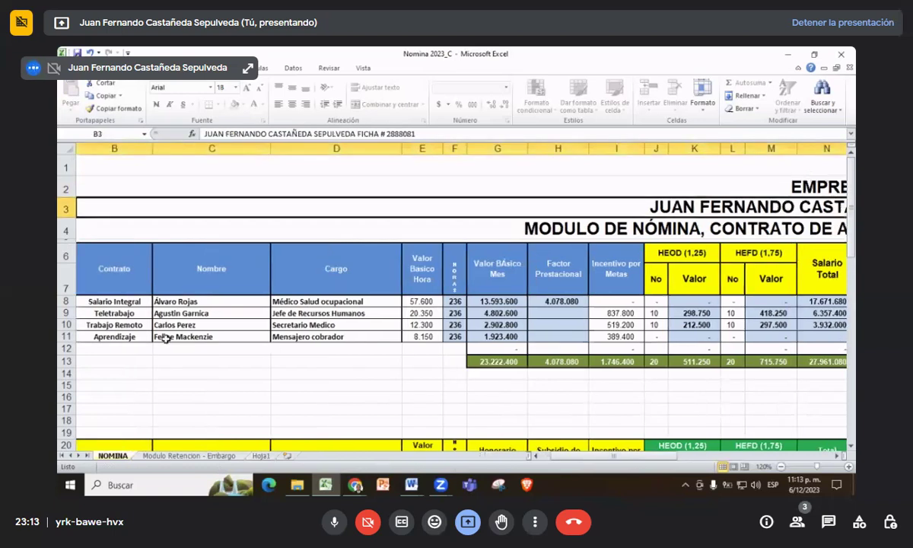
{"action": "left_click_drag", "start_coordinate": [561, 457], "coordinate": [546, 456]}
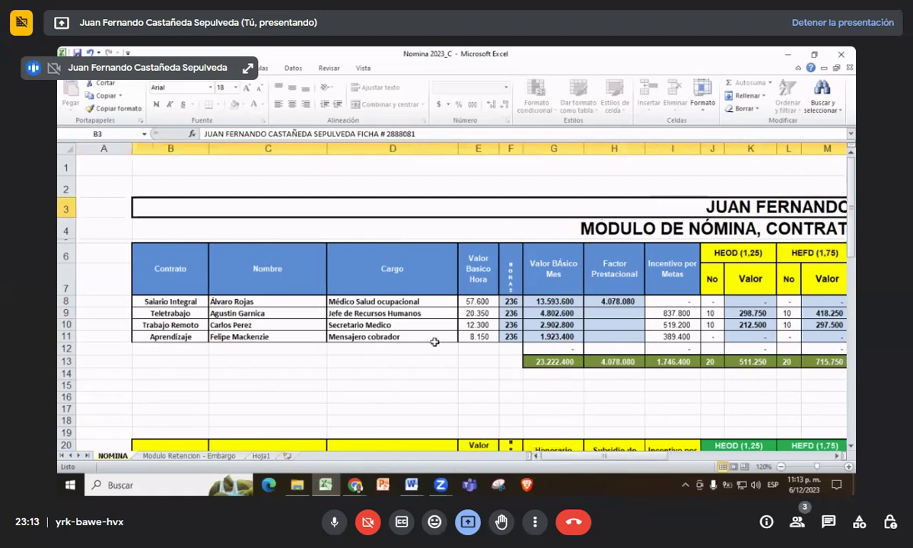
{"action": "left_click", "coordinate": [472, 336]}
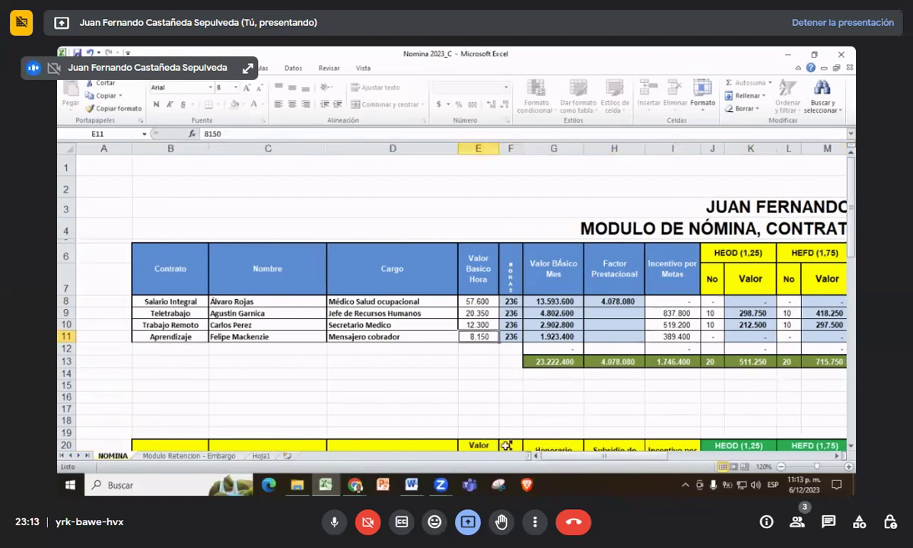
- Step through row 11 from I11 to the solidarity deduction T11, then bring up Windows search
{"action": "key", "text": "Right"}
{"action": "key", "text": "Right"}
{"action": "key", "text": "Right"}
{"action": "key", "text": "Right"}
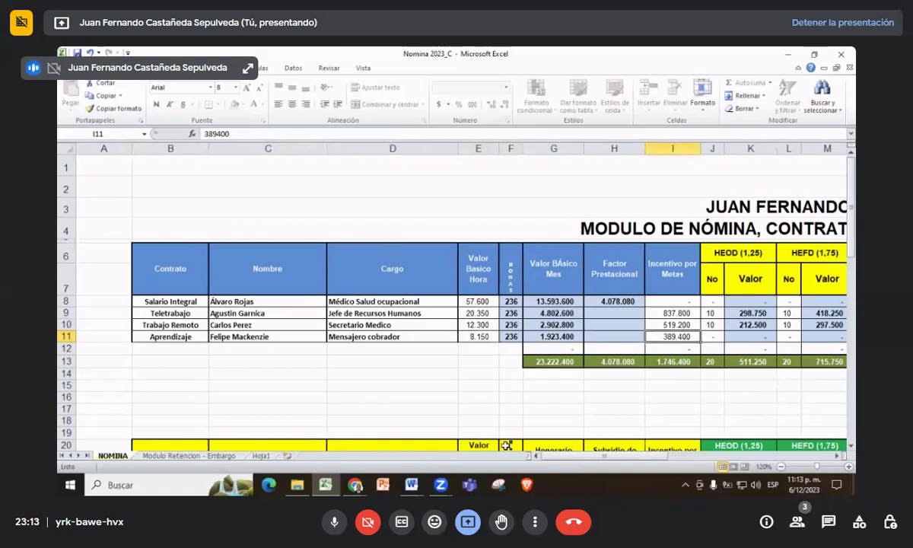
{"action": "key", "text": "Right"}
{"action": "key", "text": "Right"}
{"action": "key", "text": "Right"}
{"action": "key", "text": "Right"}
{"action": "key", "text": "Right"}
{"action": "key", "text": "Right"}
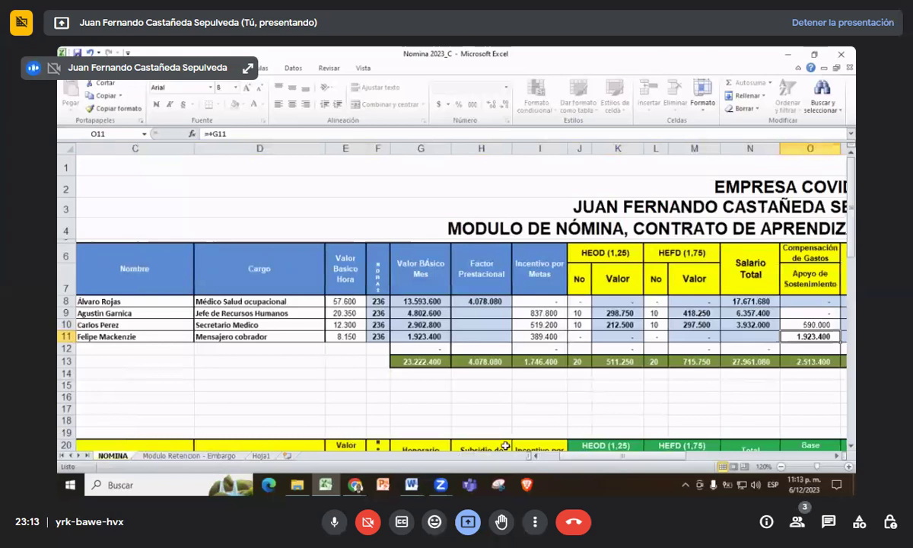
{"action": "key", "text": "Right"}
{"action": "key", "text": "Right"}
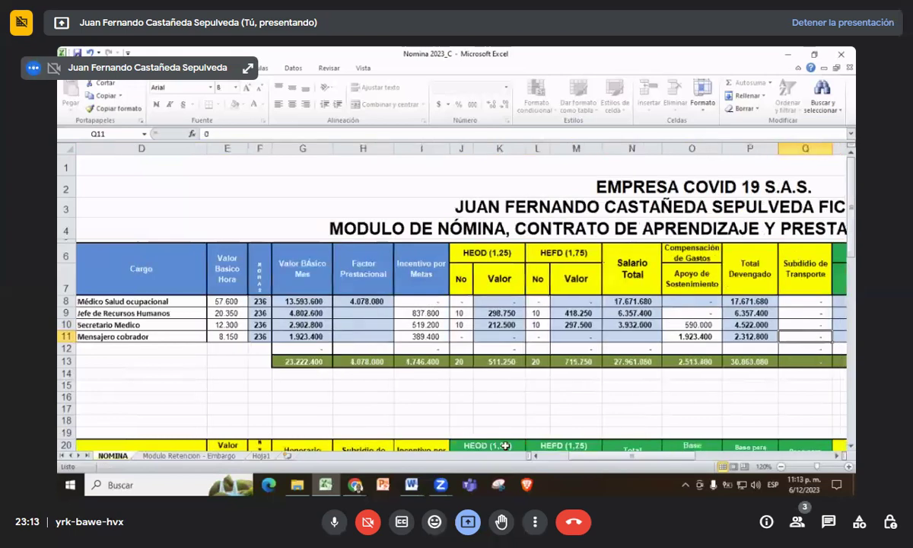
{"action": "key", "text": "Right"}
{"action": "key", "text": "Right"}
{"action": "key", "text": "Right"}
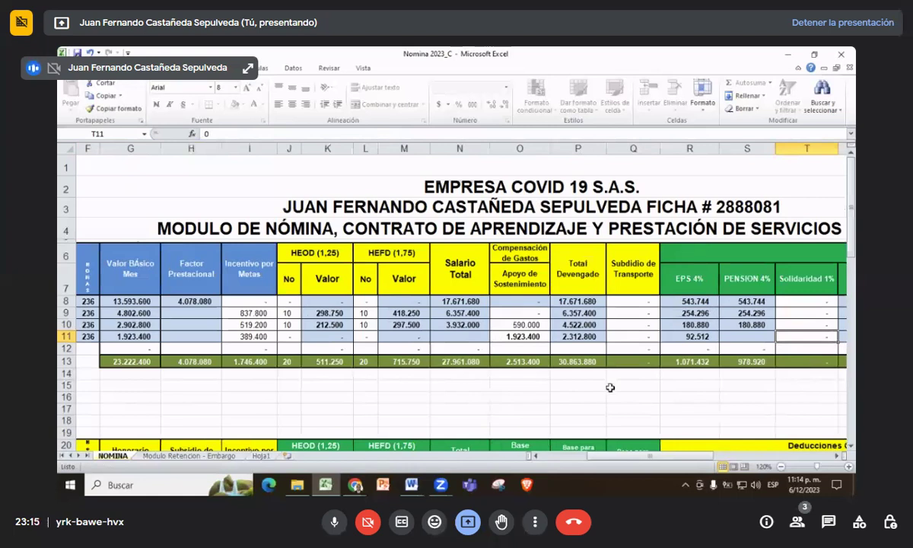
{"action": "left_click", "coordinate": [124, 486]}
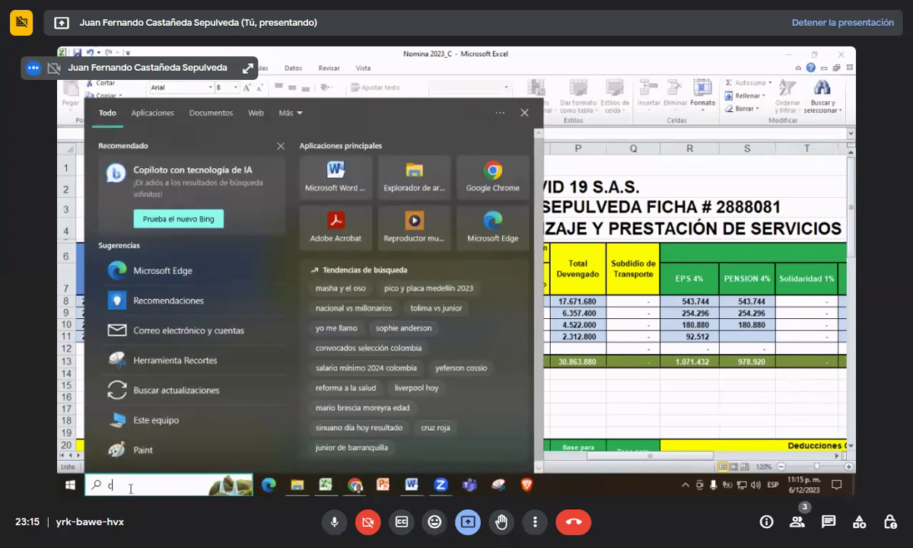
- Launch the Calculator app by searching 'calculadora'
{"action": "type", "text": "calculadora"}
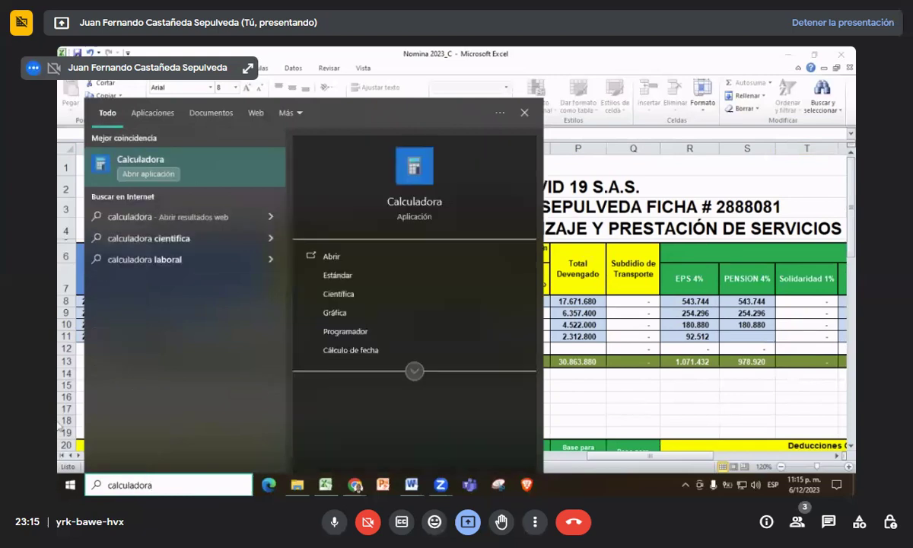
{"action": "key", "text": "Return"}
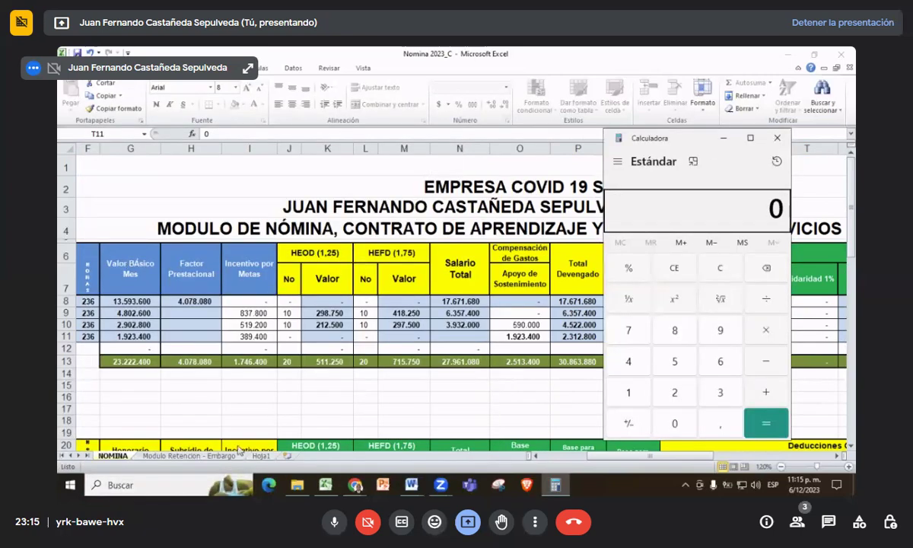
- Compute 1160000 × 6 on the Calculator keypad, giving 6.960.000
{"action": "left_click", "coordinate": [169, 488]}
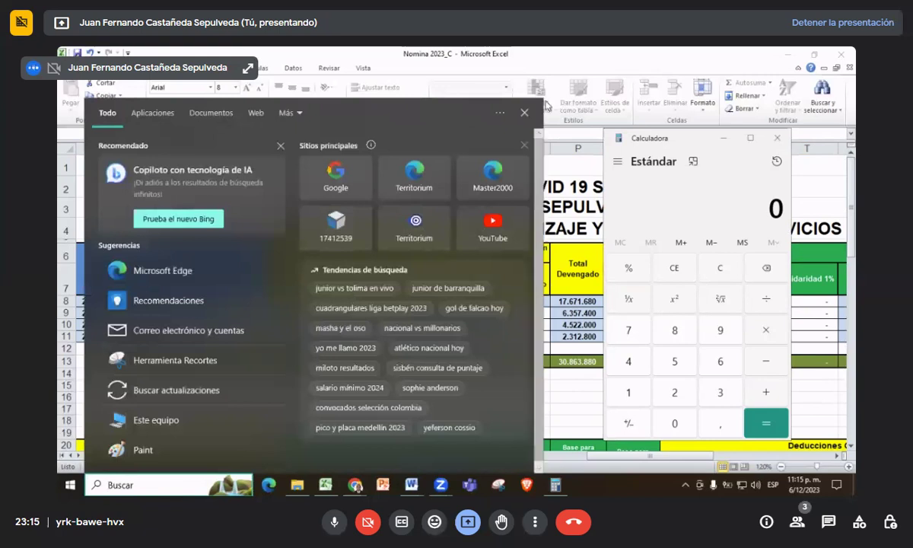
{"action": "left_click", "coordinate": [525, 114]}
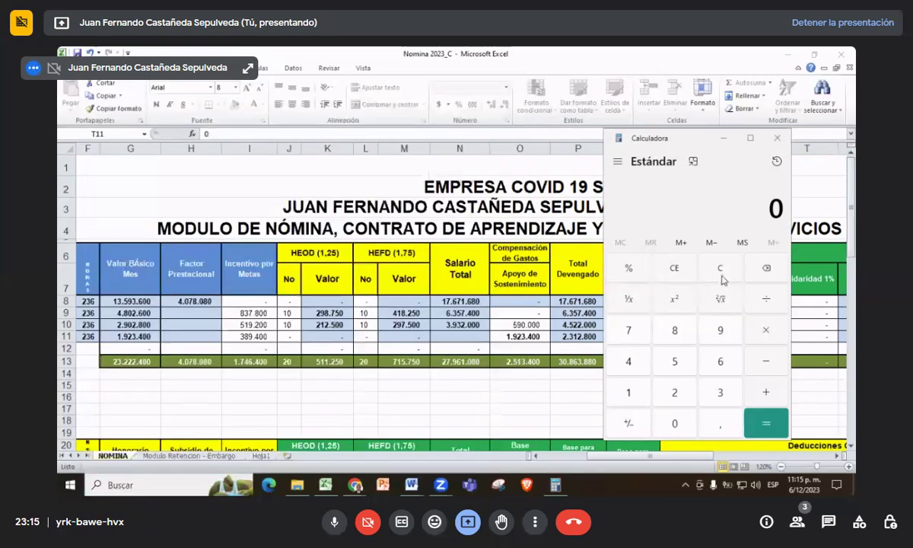
{"action": "left_click", "coordinate": [630, 395]}
{"action": "left_click", "coordinate": [629, 396]}
{"action": "left_click", "coordinate": [719, 359]}
{"action": "left_click", "coordinate": [675, 426]}
{"action": "left_click", "coordinate": [675, 425]}
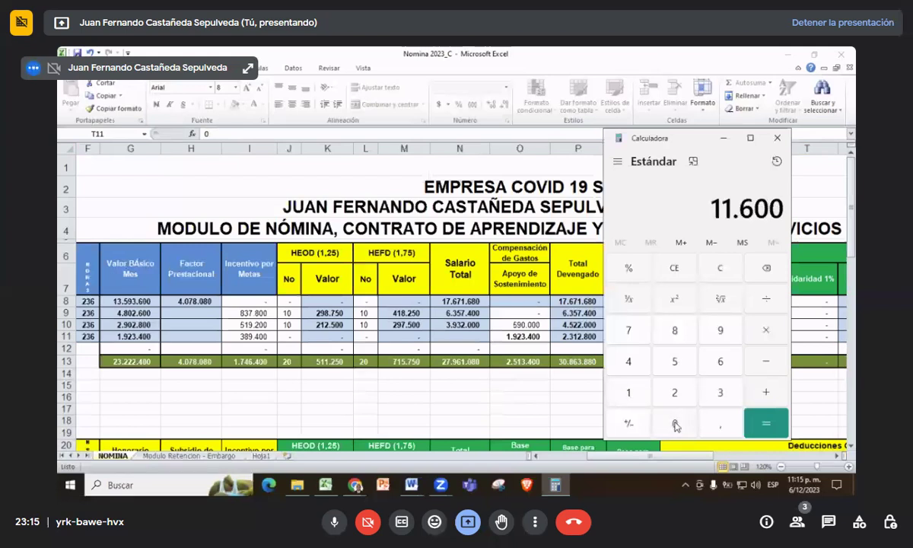
{"action": "left_click", "coordinate": [674, 425]}
{"action": "left_click", "coordinate": [674, 425]}
{"action": "left_click", "coordinate": [765, 331]}
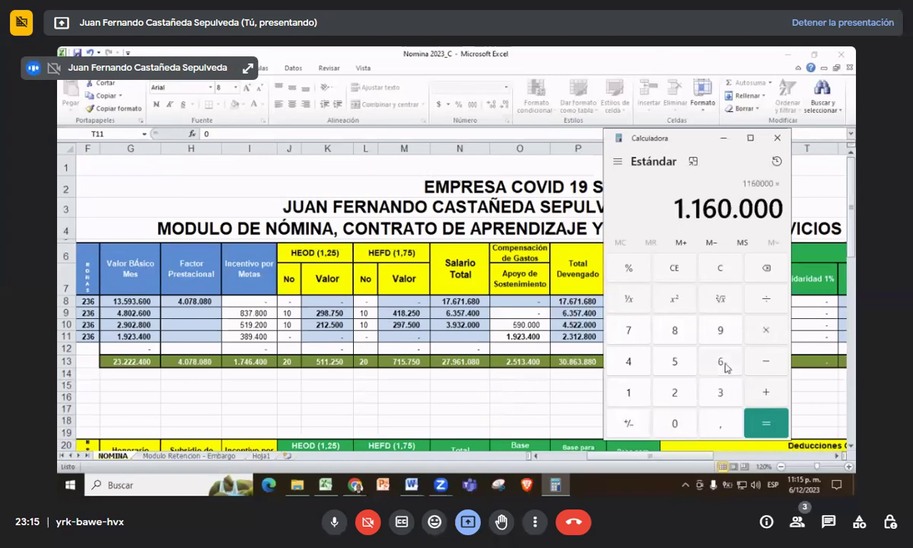
{"action": "left_click", "coordinate": [721, 362]}
{"action": "left_click", "coordinate": [776, 428]}
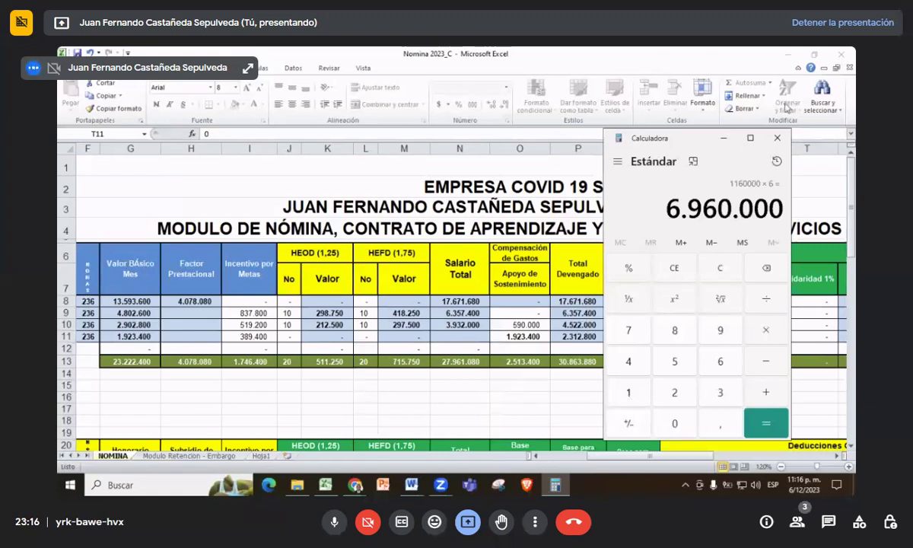
- Minimize the Calculator and review the VALORES PARA LIQUIDAR NOMINA - 2023 reference table
{"action": "left_click", "coordinate": [722, 141]}
{"action": "scroll", "coordinate": [241, 294], "scroll_direction": "down", "scroll_amount": 5}
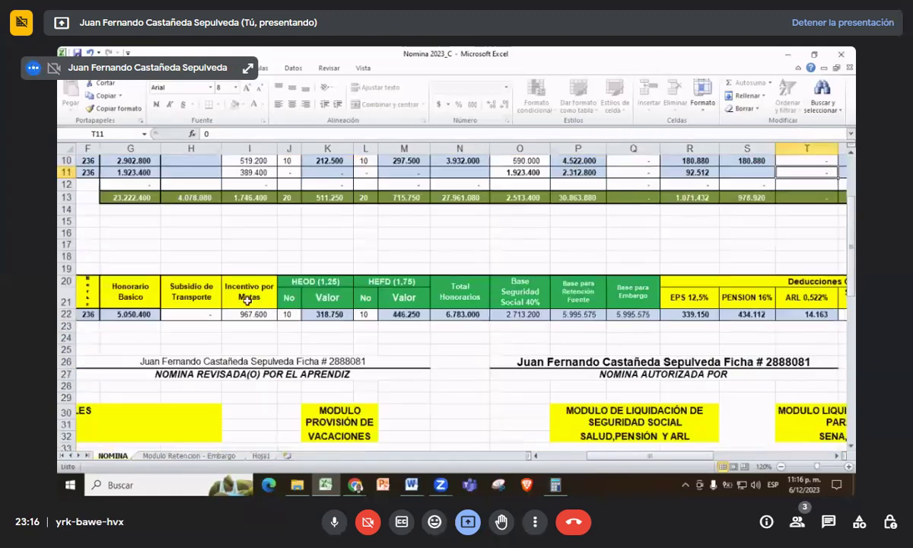
{"action": "scroll", "coordinate": [242, 293], "scroll_direction": "down", "scroll_amount": 1}
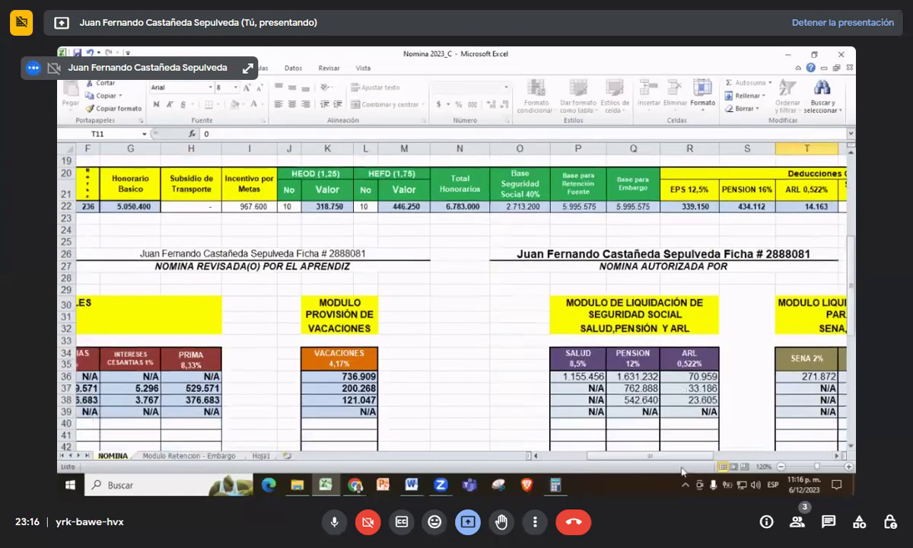
{"action": "left_click_drag", "start_coordinate": [661, 458], "coordinate": [578, 425]}
{"action": "scroll", "coordinate": [429, 301], "scroll_direction": "down", "scroll_amount": 9}
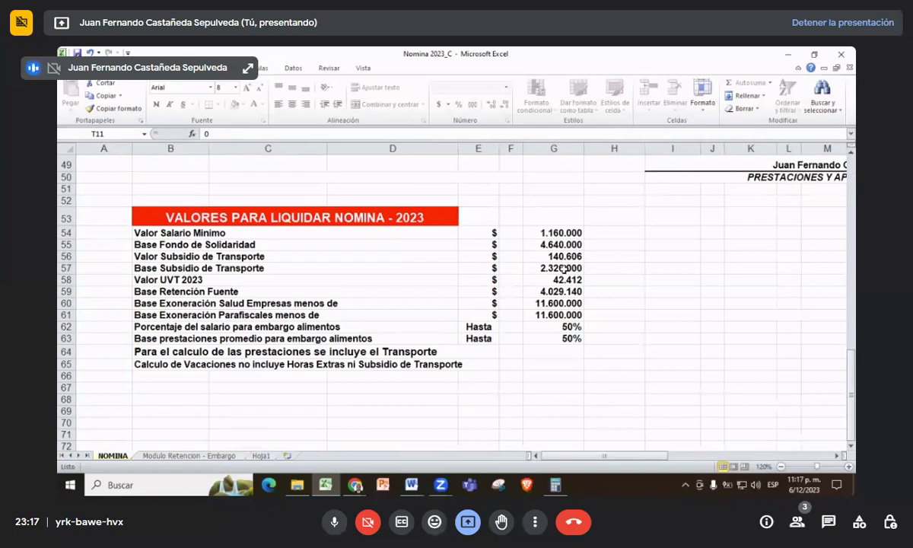
- Scroll back up to row 4 of the main payroll table
{"action": "scroll", "coordinate": [411, 310], "scroll_direction": "up", "scroll_amount": 9}
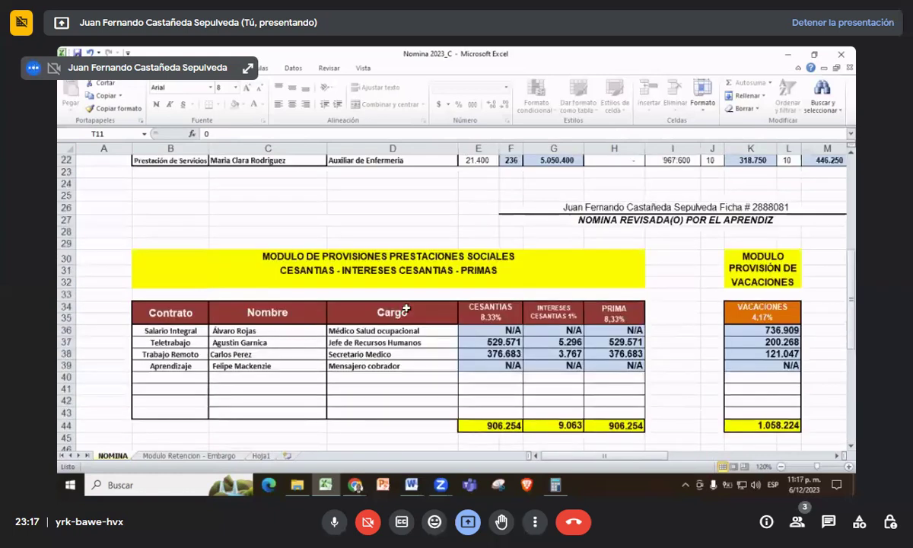
{"action": "scroll", "coordinate": [405, 309], "scroll_direction": "up", "scroll_amount": 3}
{"action": "scroll", "coordinate": [501, 342], "scroll_direction": "up", "scroll_amount": 3}
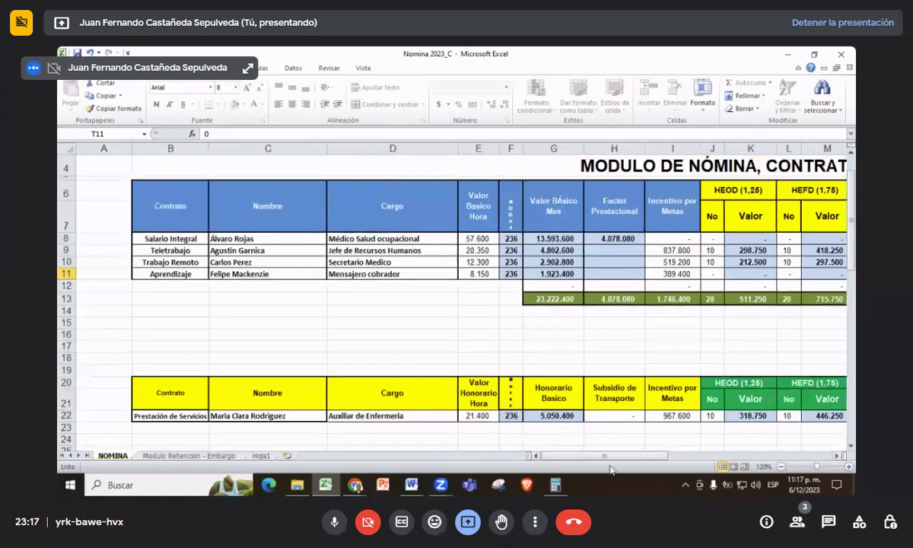
{"action": "left_click_drag", "start_coordinate": [609, 467], "coordinate": [682, 470]}
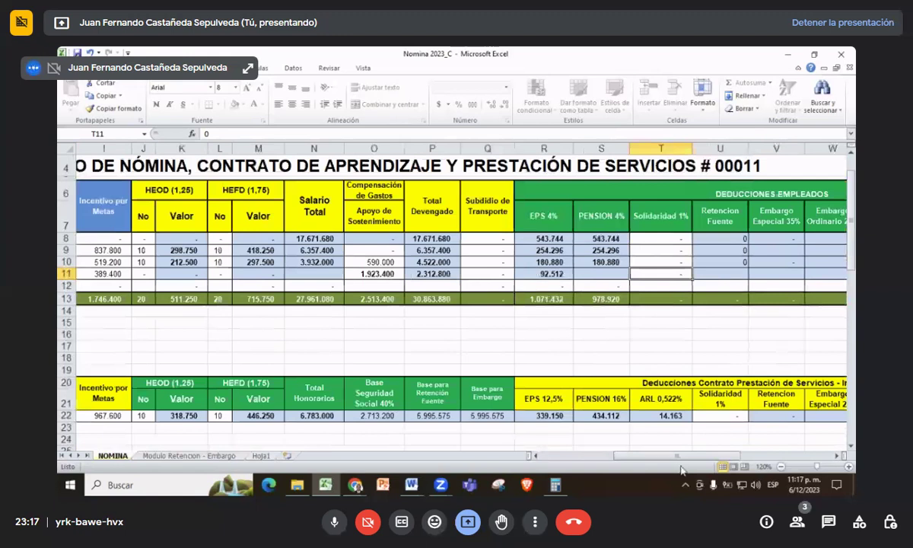
- Enter a 170.000 Subsidio de Transporte in Q9 for row 9
{"action": "left_click", "coordinate": [480, 238]}
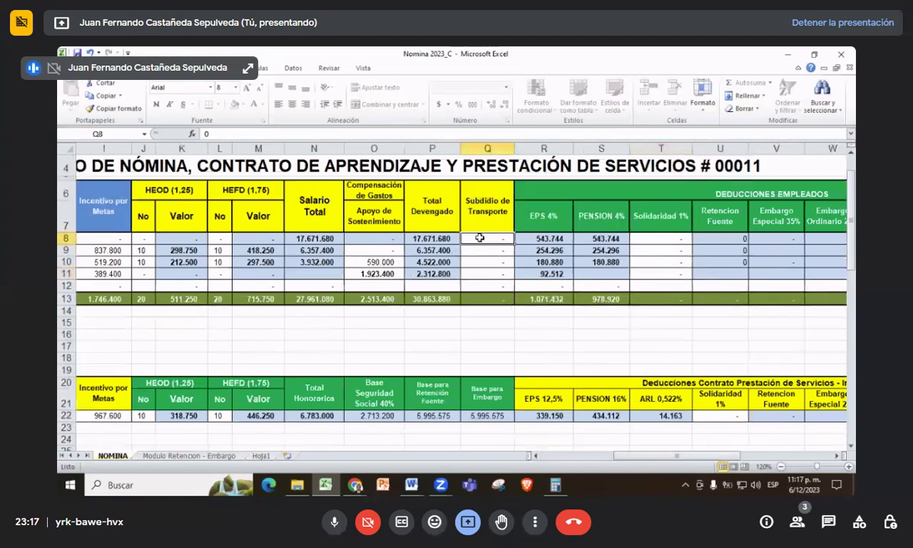
{"action": "left_click", "coordinate": [480, 252]}
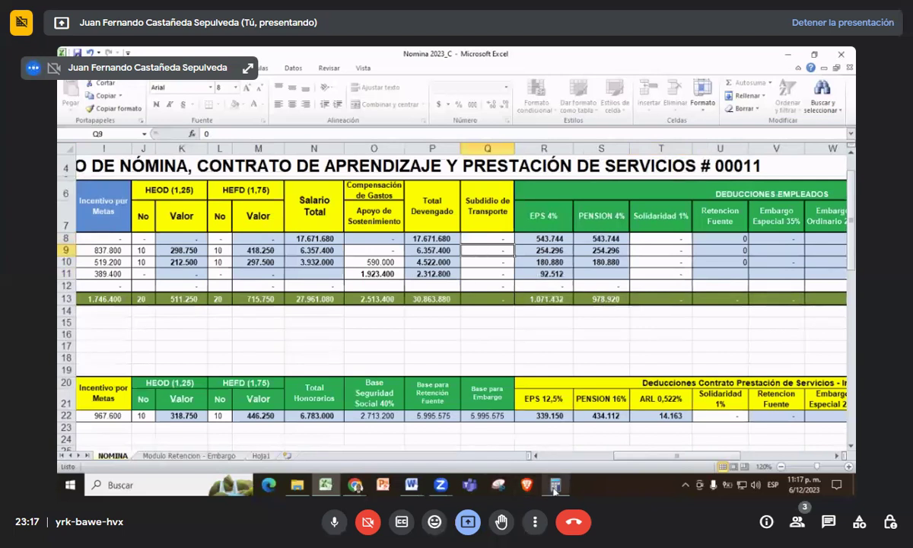
{"action": "mouse_move", "coordinate": [555, 490]}
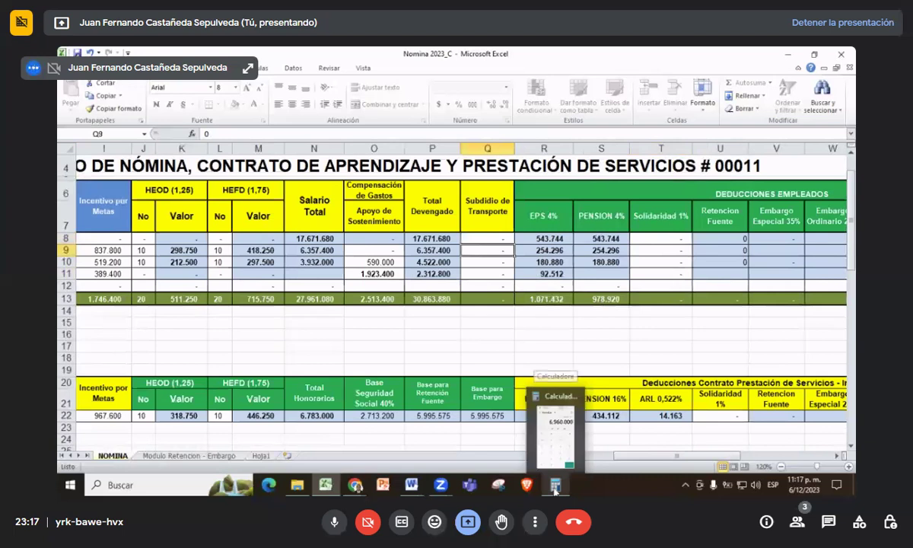
{"action": "left_click", "coordinate": [495, 260]}
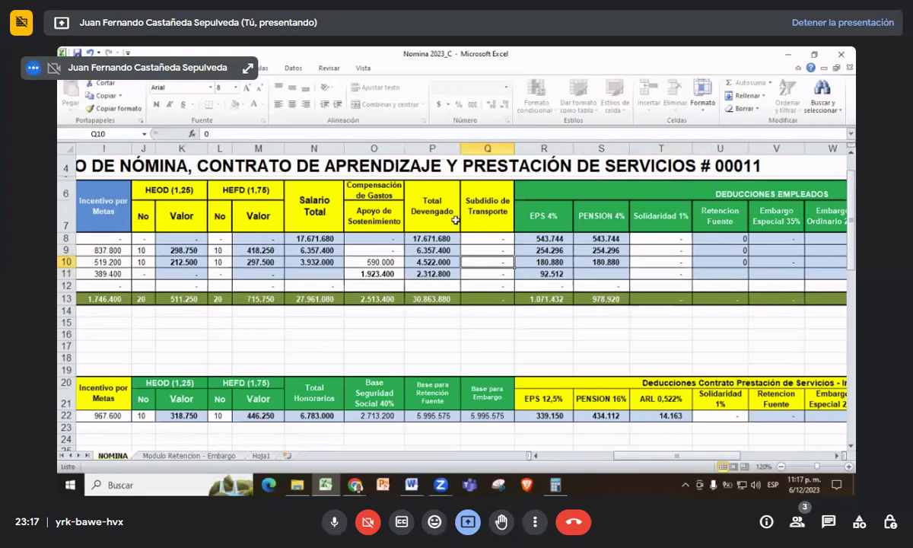
{"action": "left_click", "coordinate": [485, 239]}
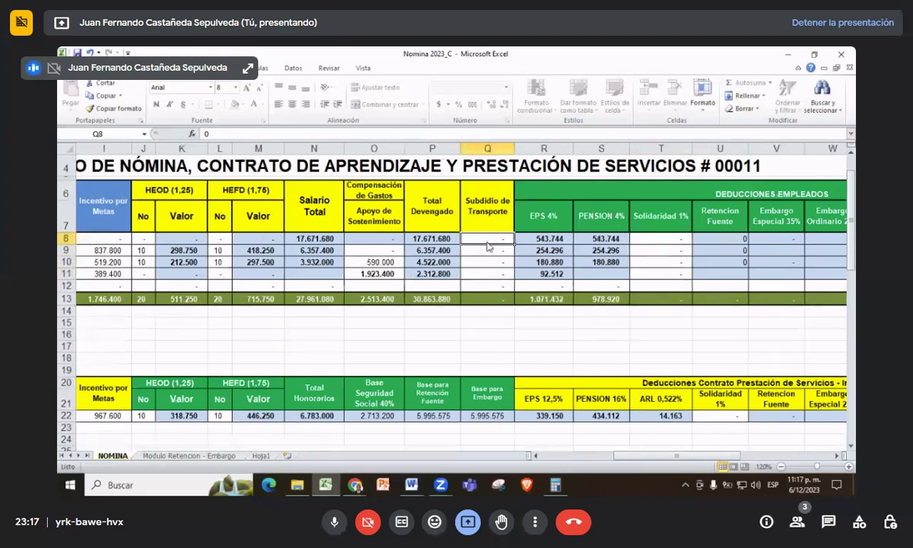
{"action": "left_click", "coordinate": [484, 252]}
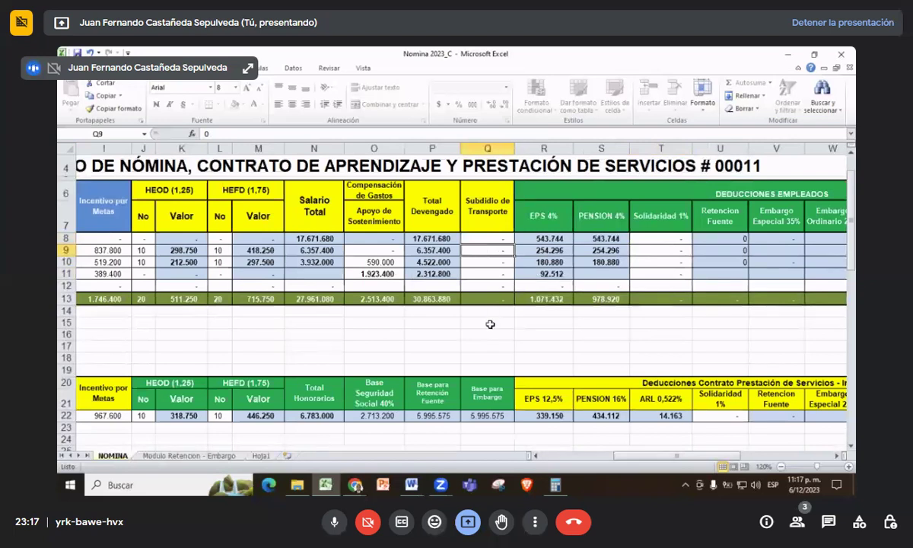
{"action": "type", "text": "170000"}
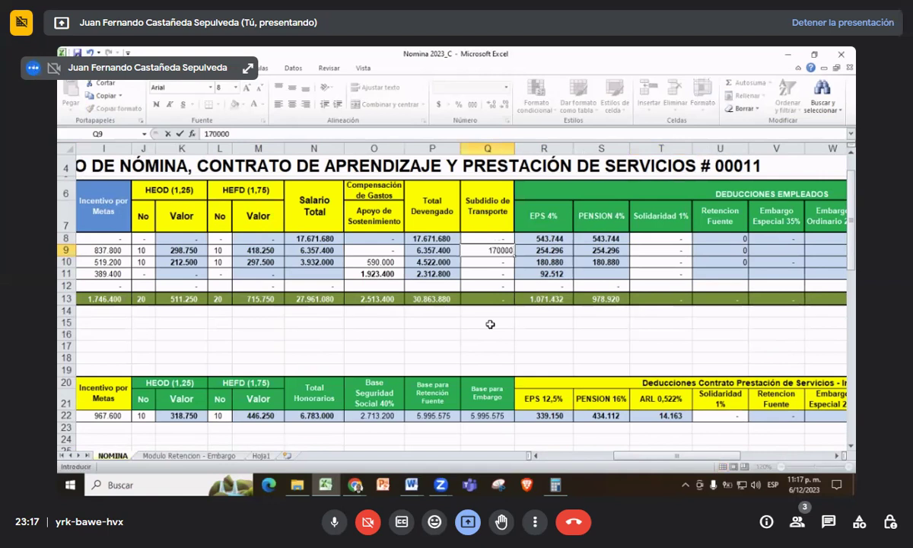
{"action": "key", "text": "Return"}
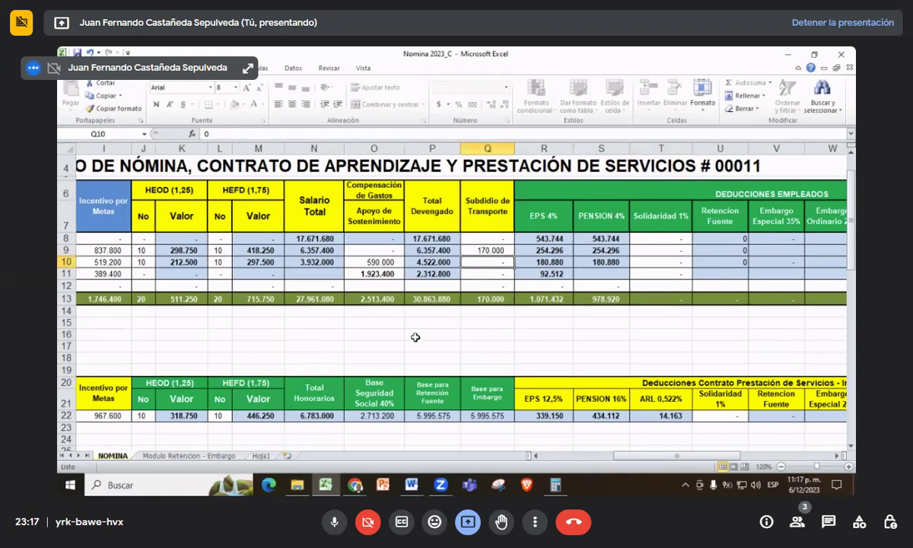
- Enter 170.000 transport subsidy for rows 10 and 11, bringing the total to 510.000
{"action": "type", "text": "170000"}
{"action": "key", "text": "Return"}
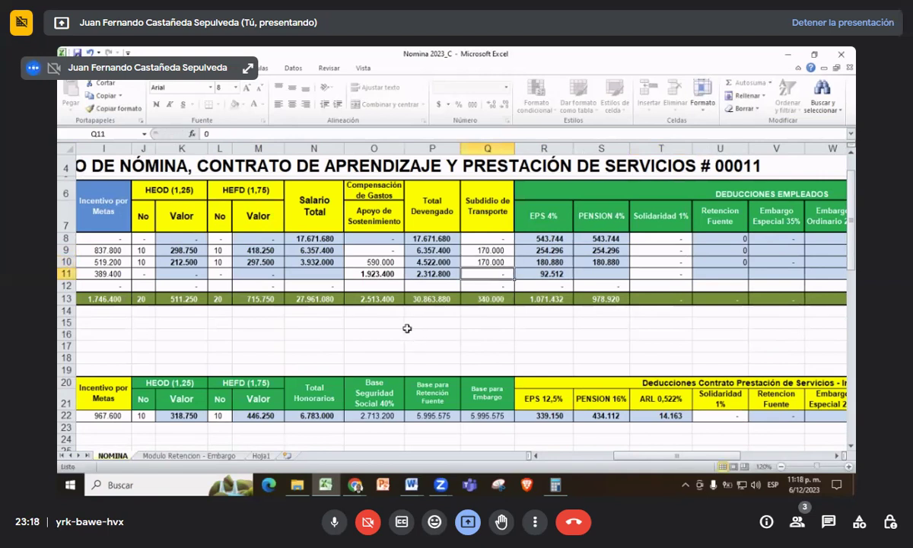
{"action": "type", "text": "1"}
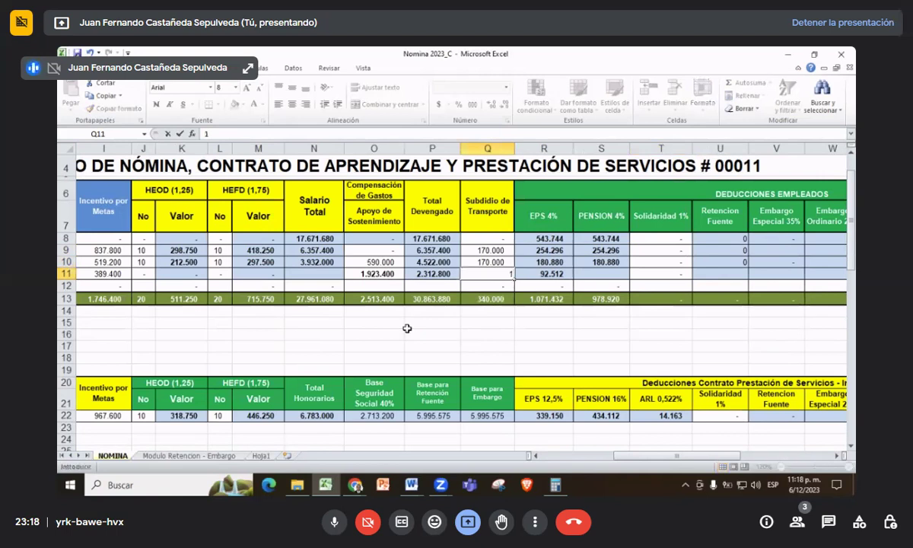
{"action": "type", "text": "70.000"}
{"action": "key", "text": "Return"}
{"action": "key", "text": "ctrl+Down"}
{"action": "key", "text": "ctrl+Down"}
{"action": "key", "text": "ctrl+Down"}
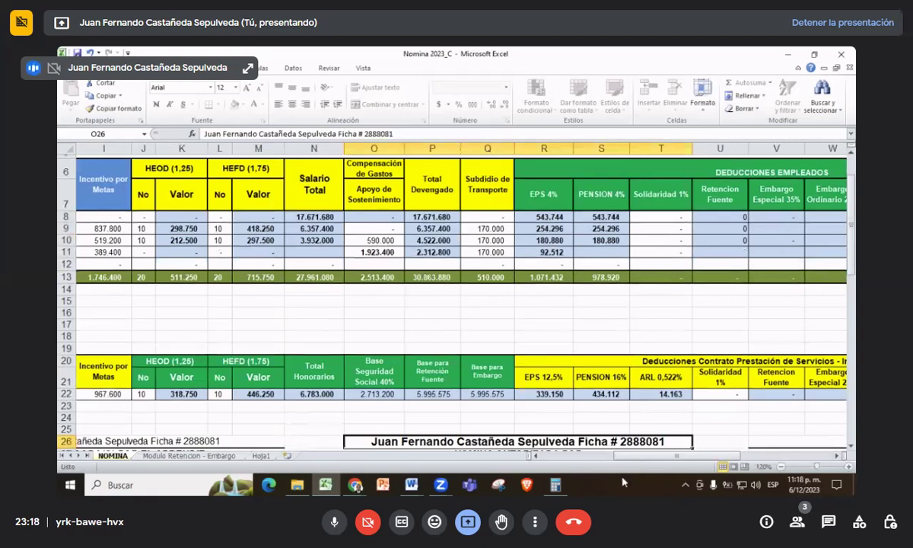
{"action": "left_click_drag", "start_coordinate": [622, 455], "coordinate": [566, 459]}
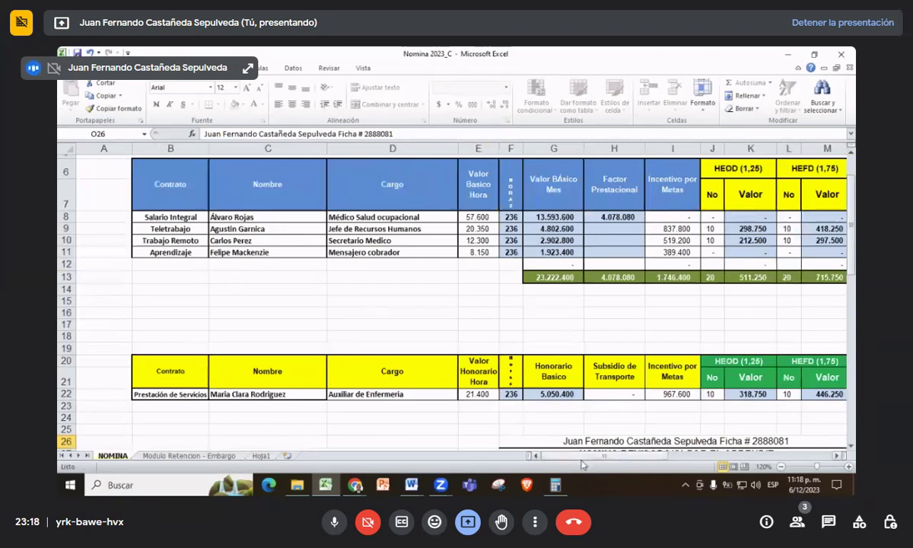
{"action": "left_click_drag", "start_coordinate": [582, 458], "coordinate": [667, 466]}
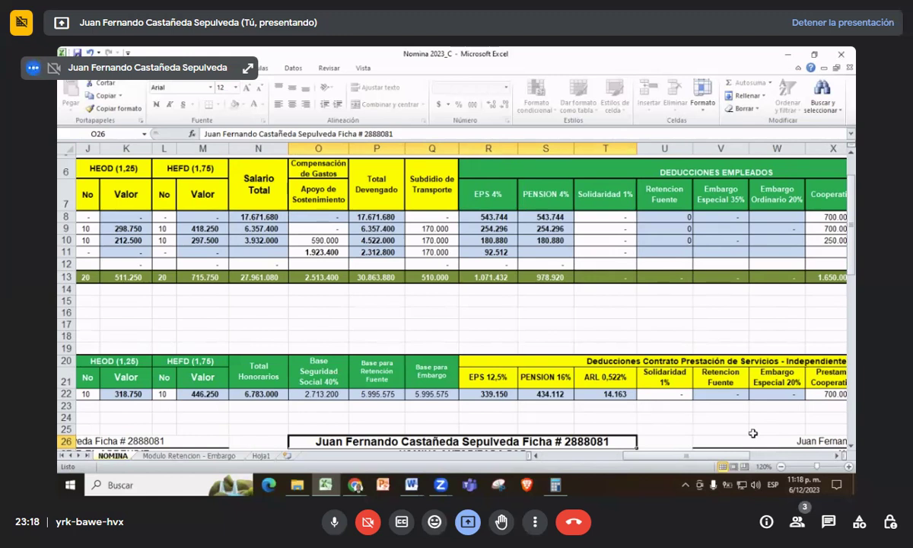
{"action": "scroll", "coordinate": [357, 329], "scroll_direction": "down", "scroll_amount": 1}
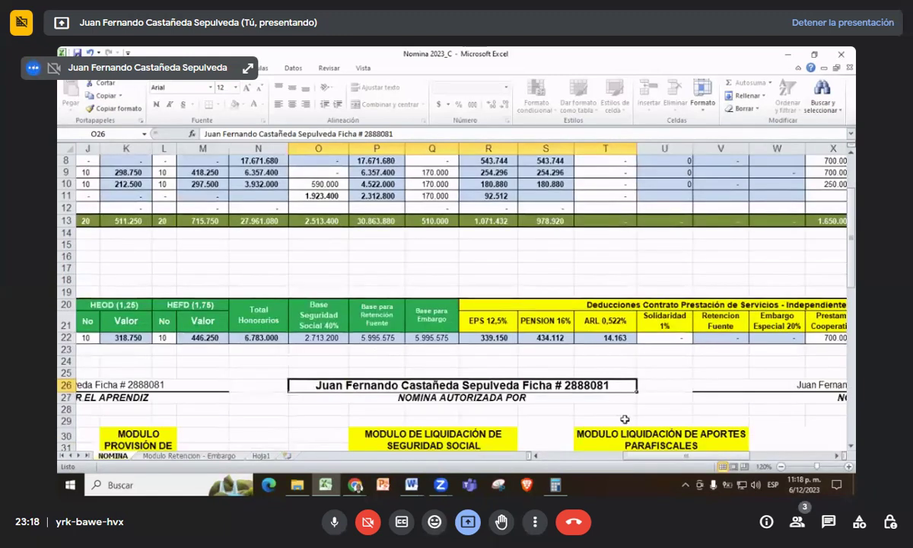
{"action": "left_click_drag", "start_coordinate": [645, 455], "coordinate": [672, 451]}
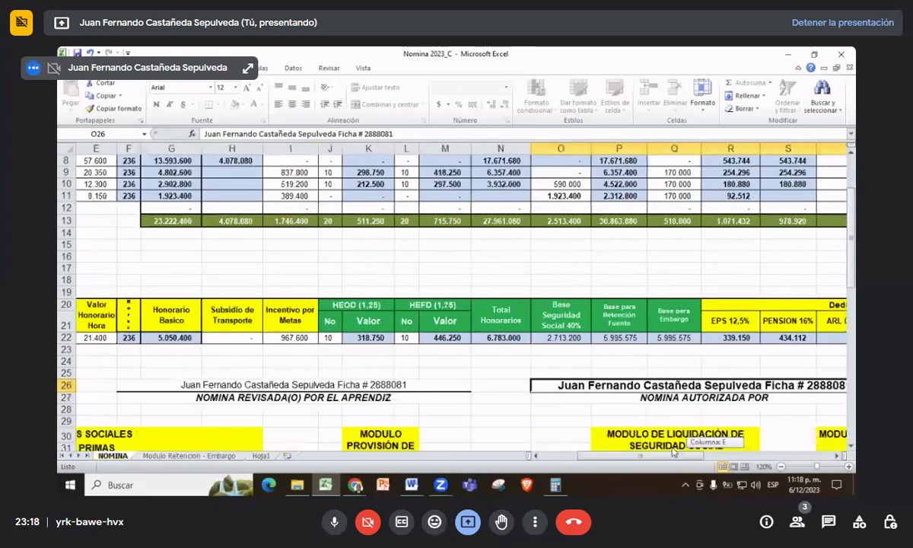
{"action": "left_click_drag", "start_coordinate": [673, 451], "coordinate": [662, 435]}
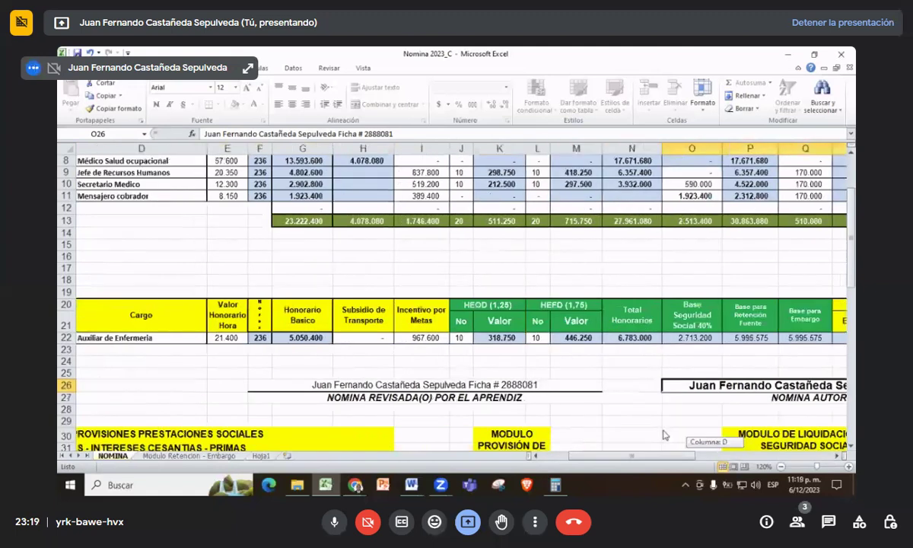
{"action": "left_click_drag", "start_coordinate": [663, 435], "coordinate": [660, 432]}
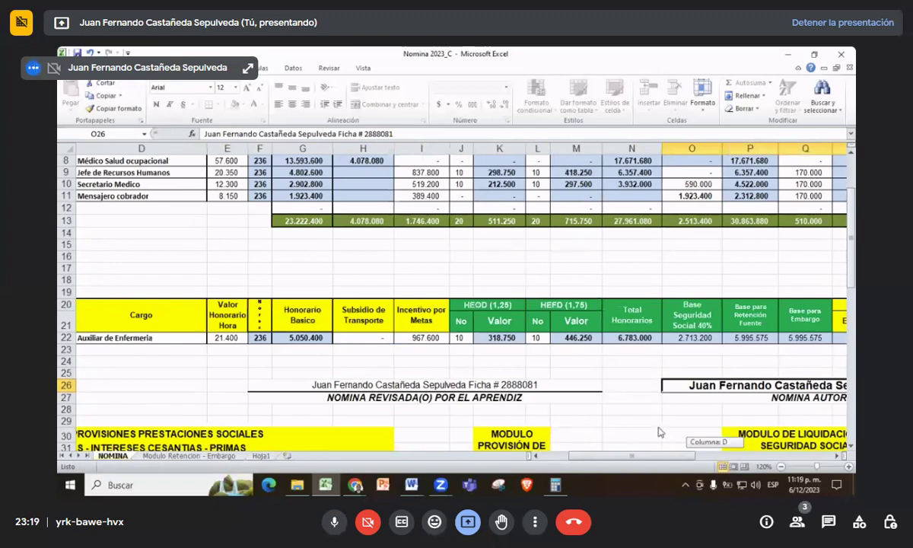
{"action": "left_click_drag", "start_coordinate": [658, 432], "coordinate": [642, 419]}
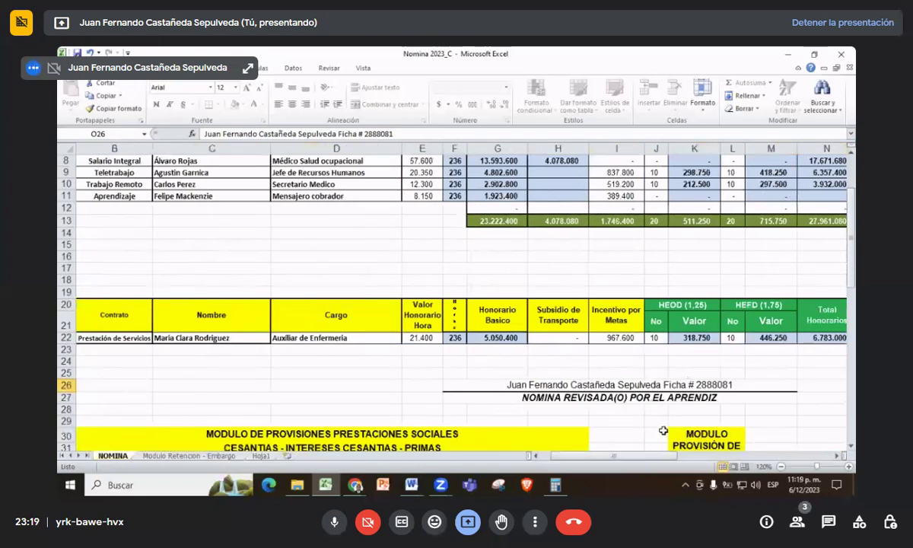
{"action": "left_click", "coordinate": [539, 337]}
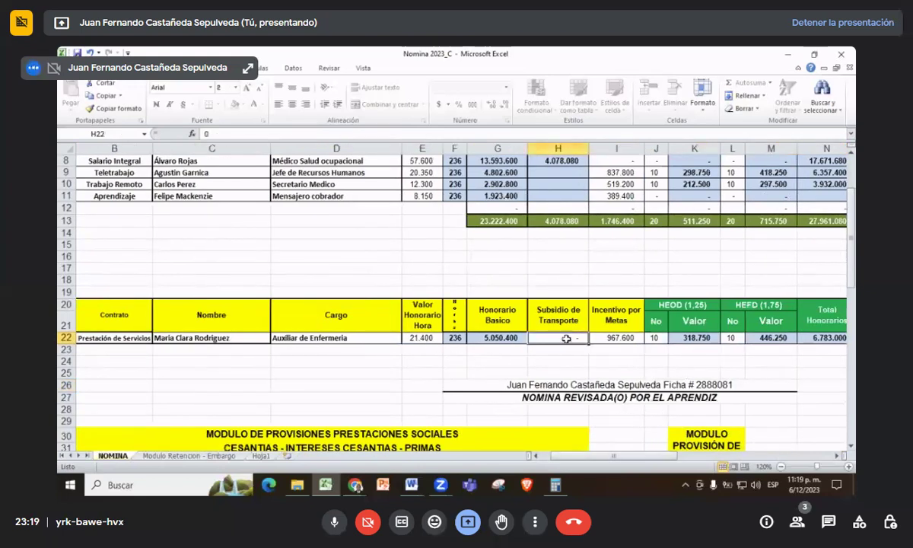
{"action": "left_click_drag", "start_coordinate": [612, 454], "coordinate": [725, 467]}
{"action": "scroll", "coordinate": [705, 370], "scroll_direction": "up", "scroll_amount": 2}
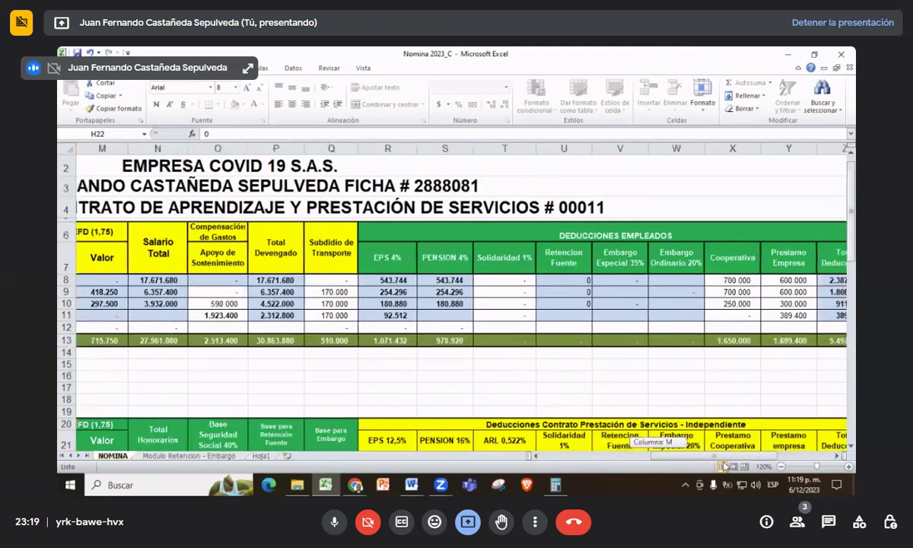
{"action": "left_click_drag", "start_coordinate": [725, 465], "coordinate": [615, 453]}
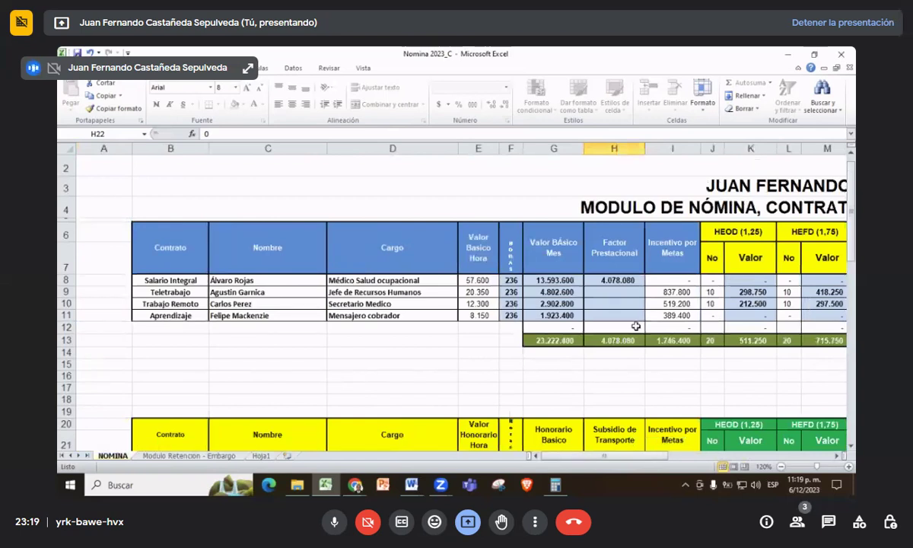
{"action": "left_click", "coordinate": [665, 305]}
{"action": "left_click", "coordinate": [665, 313]}
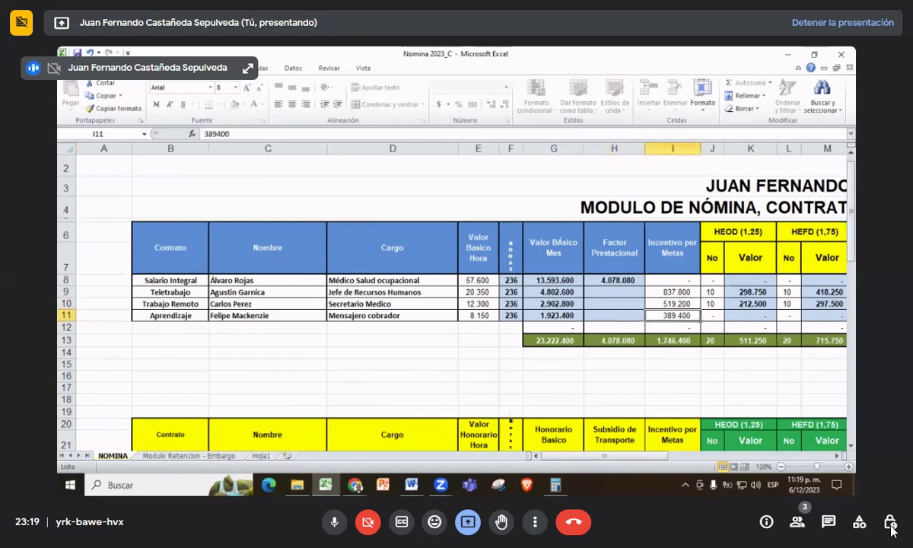
{"action": "key", "text": "Right"}
{"action": "key", "text": "Right"}
{"action": "key", "text": "Right"}
{"action": "key", "text": "Right"}
{"action": "key", "text": "Right"}
{"action": "key", "text": "Right"}
{"action": "key", "text": "Right"}
{"action": "key", "text": "Right"}
{"action": "key", "text": "Right"}
{"action": "key", "text": "Right"}
{"action": "key", "text": "Right"}
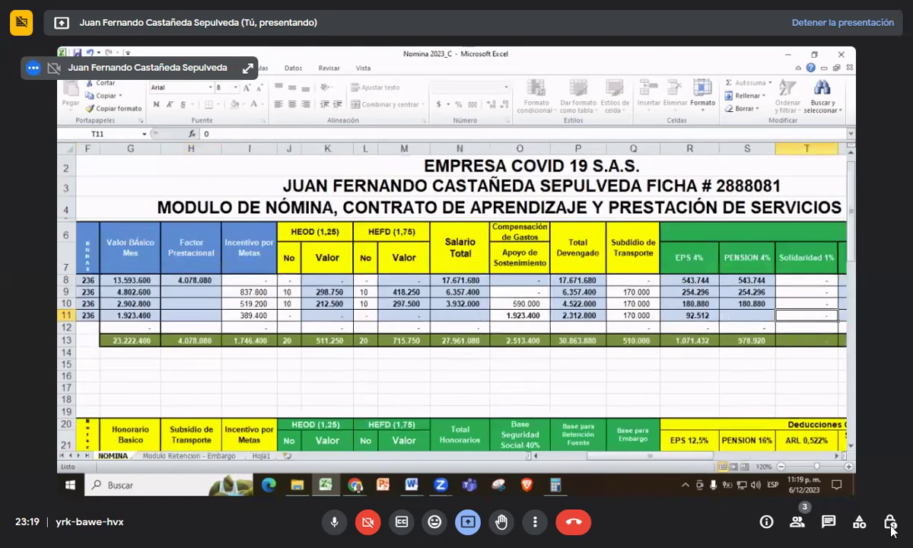
{"action": "key", "text": "Right"}
{"action": "key", "text": "Right"}
{"action": "key", "text": "Right"}
{"action": "key", "text": "Right"}
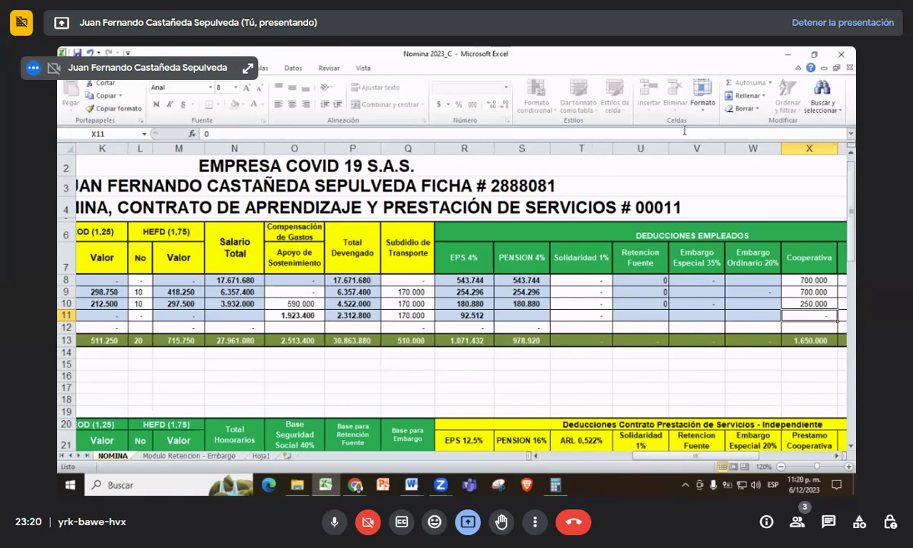
{"action": "left_click_drag", "start_coordinate": [698, 459], "coordinate": [610, 460]}
{"action": "left_click_drag", "start_coordinate": [628, 460], "coordinate": [675, 460]}
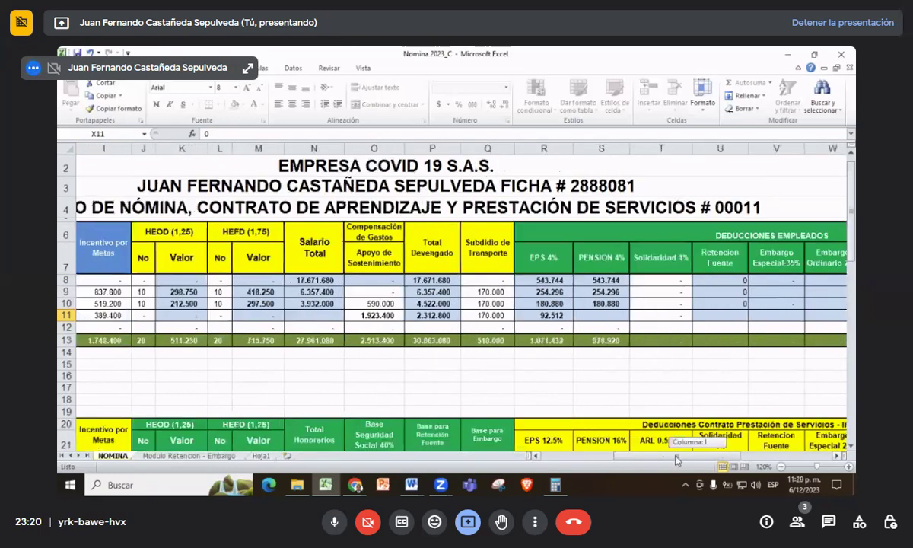
{"action": "left_click", "coordinate": [493, 317]}
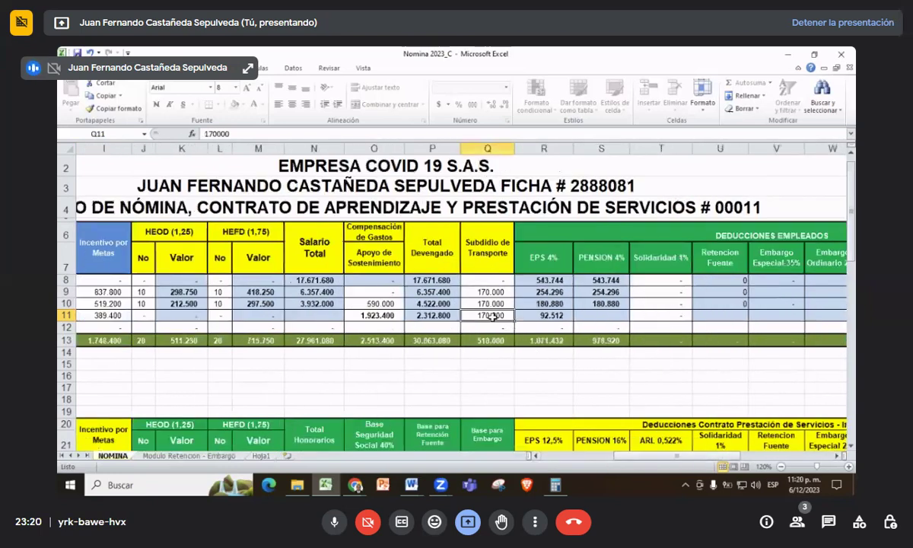
{"action": "type", "text": "0"}
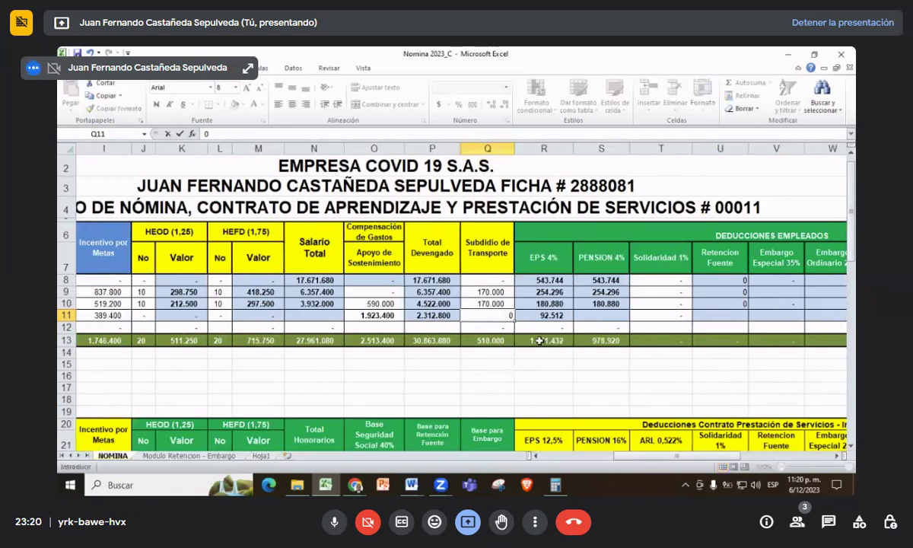
{"action": "scroll", "coordinate": [535, 336], "scroll_direction": "down", "scroll_amount": 1}
{"action": "left_click", "coordinate": [518, 441]}
{"action": "left_click", "coordinate": [498, 252]}
{"action": "type", "text": "170000"}
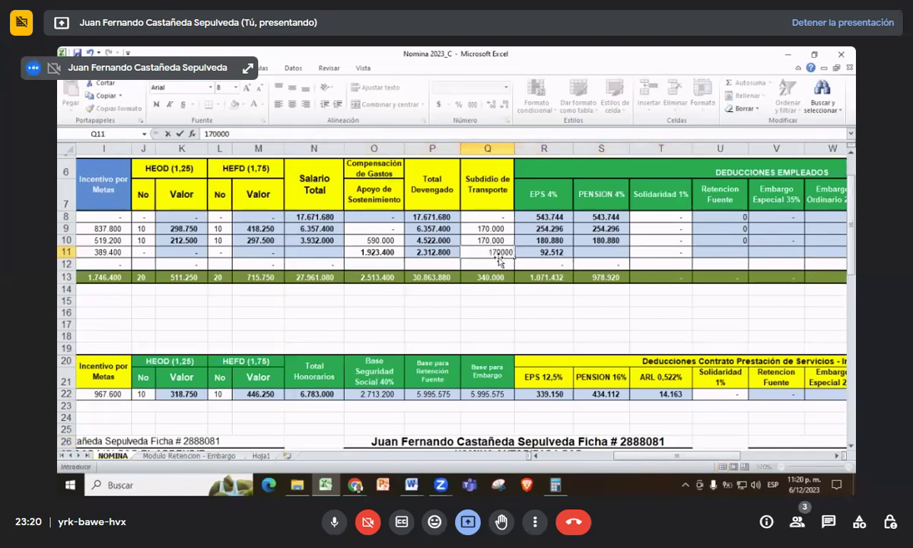
{"action": "key", "text": "Tab"}
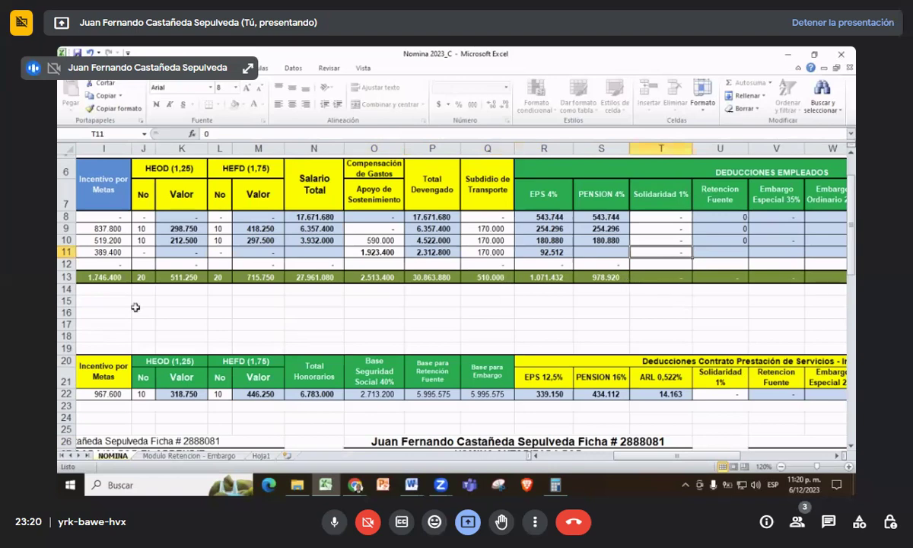
{"action": "scroll", "coordinate": [177, 320], "scroll_direction": "down", "scroll_amount": 4}
{"action": "scroll", "coordinate": [178, 320], "scroll_direction": "down", "scroll_amount": 20}
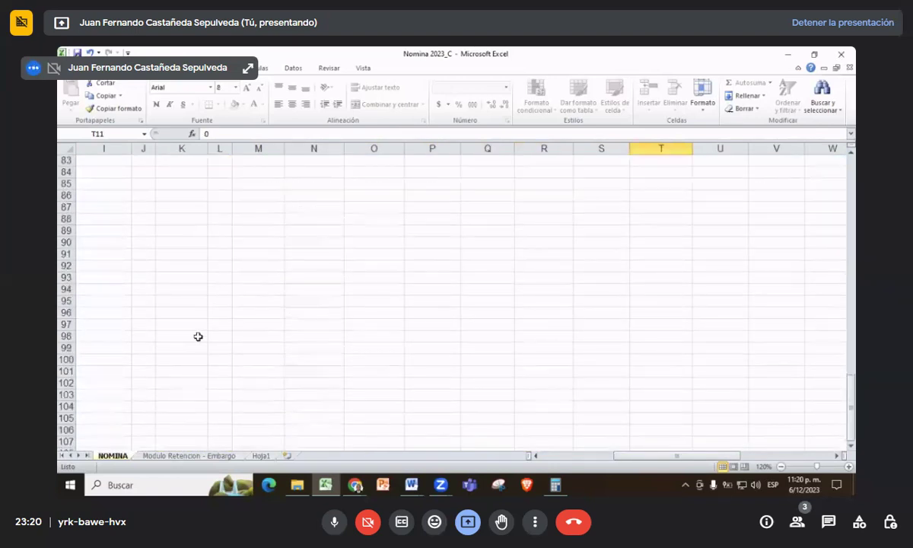
{"action": "scroll", "coordinate": [212, 334], "scroll_direction": "down", "scroll_amount": 7}
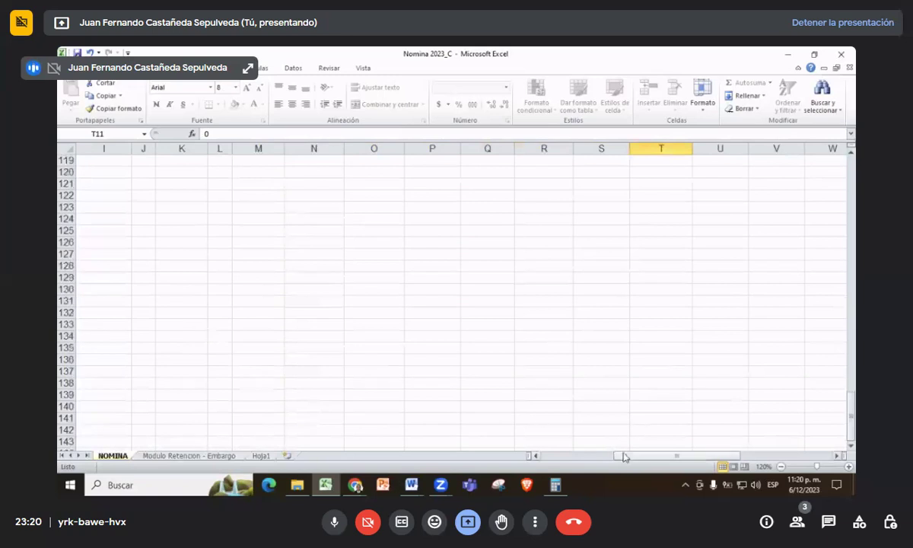
{"action": "left_click_drag", "start_coordinate": [622, 456], "coordinate": [551, 457]}
{"action": "scroll", "coordinate": [353, 319], "scroll_direction": "up", "scroll_amount": 16}
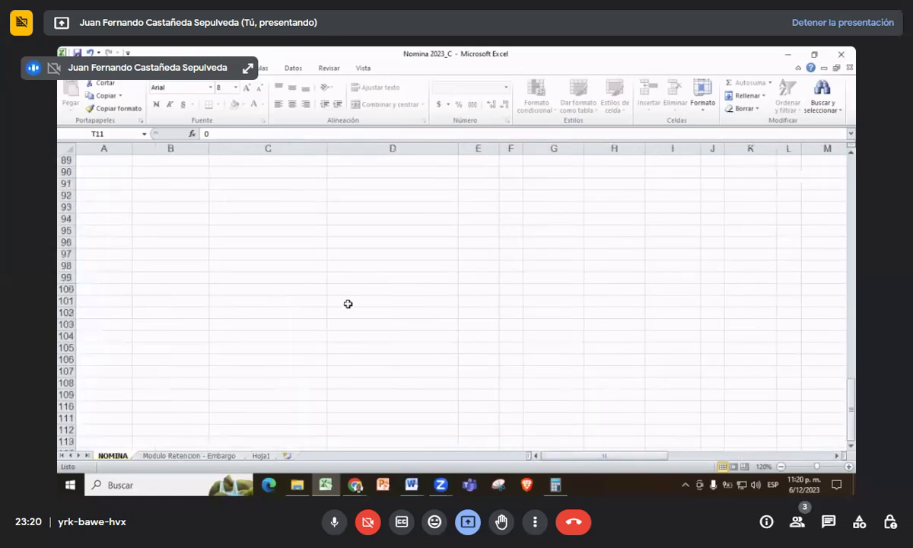
{"action": "scroll", "coordinate": [348, 303], "scroll_direction": "up", "scroll_amount": 9}
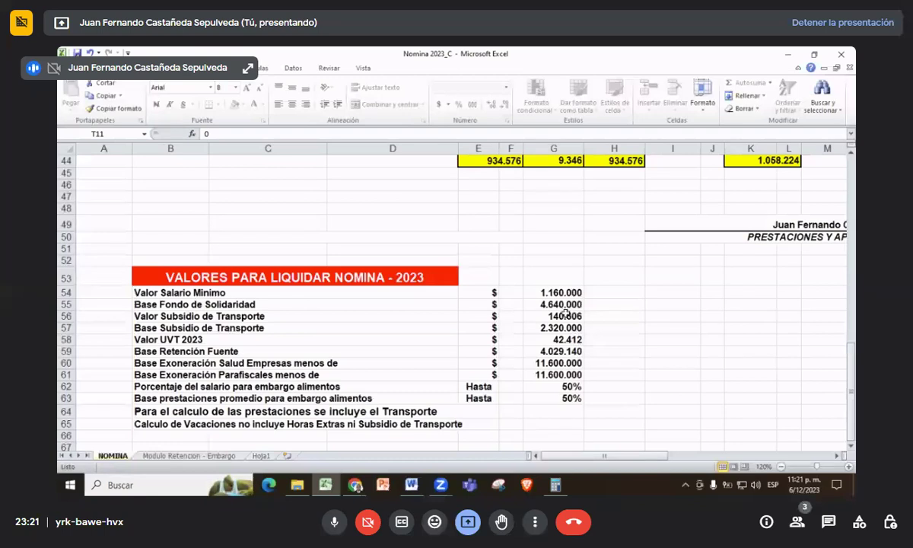
{"action": "scroll", "coordinate": [704, 426], "scroll_direction": "up", "scroll_amount": 4}
{"action": "scroll", "coordinate": [706, 426], "scroll_direction": "up", "scroll_amount": 10}
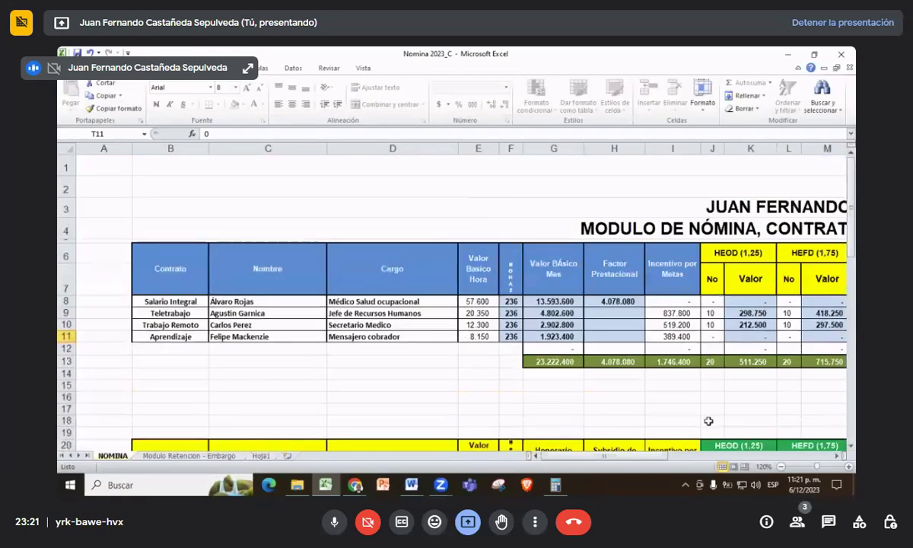
{"action": "left_click_drag", "start_coordinate": [645, 454], "coordinate": [703, 457]}
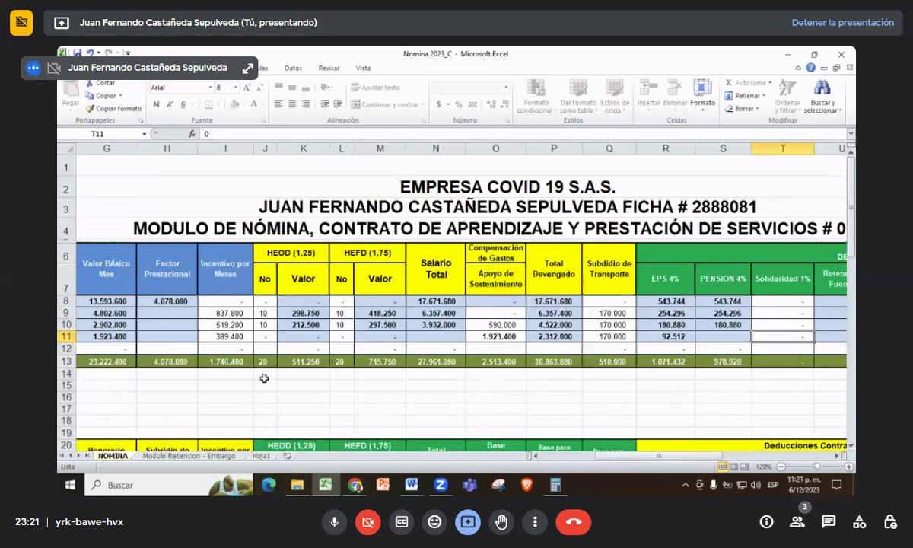
{"action": "scroll", "coordinate": [245, 355], "scroll_direction": "down", "scroll_amount": 14}
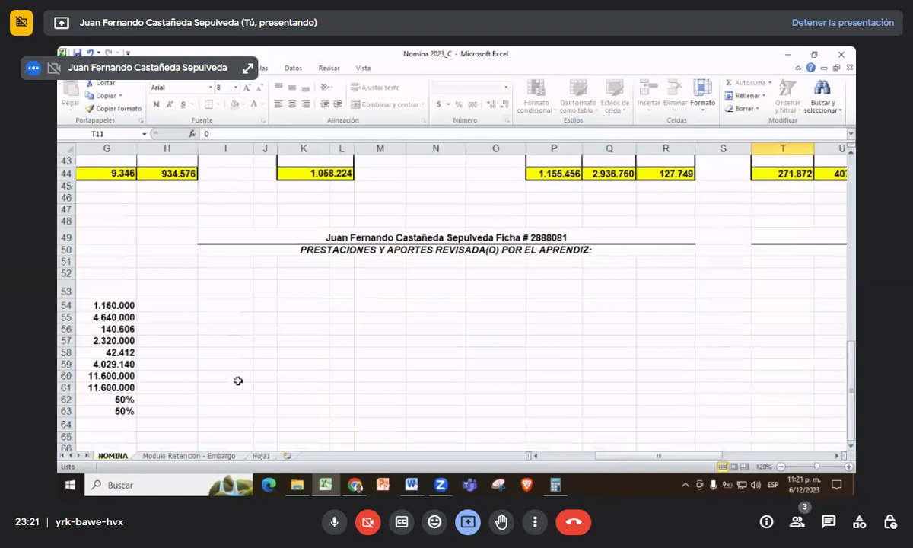
{"action": "scroll", "coordinate": [238, 381], "scroll_direction": "up", "scroll_amount": 14}
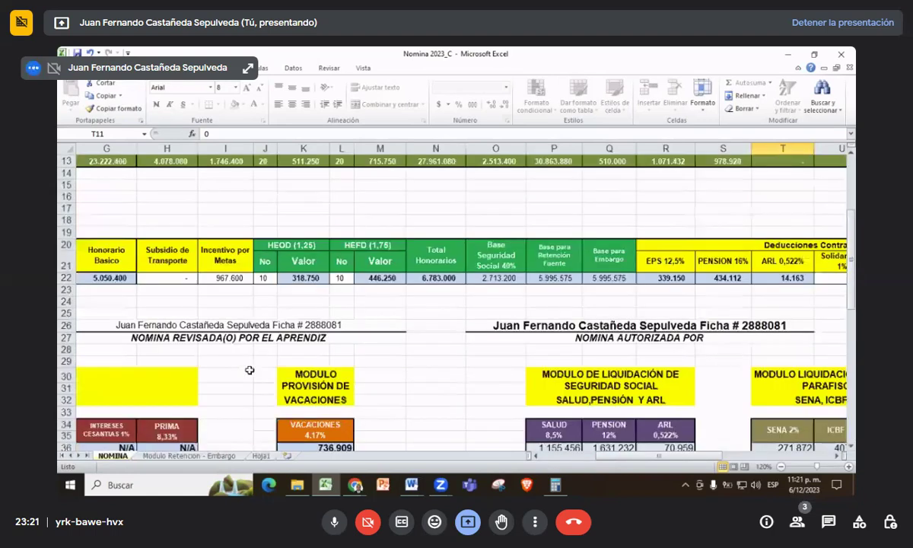
{"action": "scroll", "coordinate": [250, 363], "scroll_direction": "down", "scroll_amount": 4}
{"action": "scroll", "coordinate": [250, 364], "scroll_direction": "up", "scroll_amount": 2}
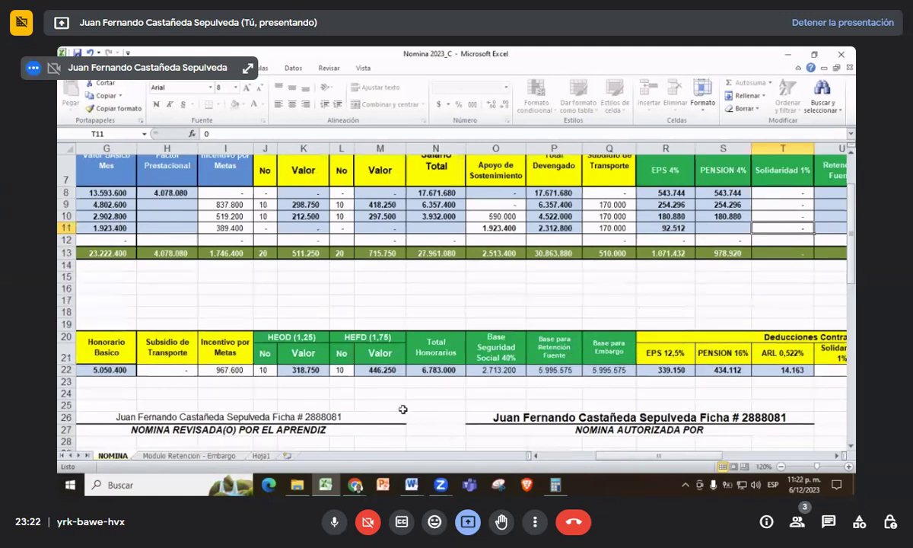
{"action": "scroll", "coordinate": [373, 419], "scroll_direction": "down", "scroll_amount": 3}
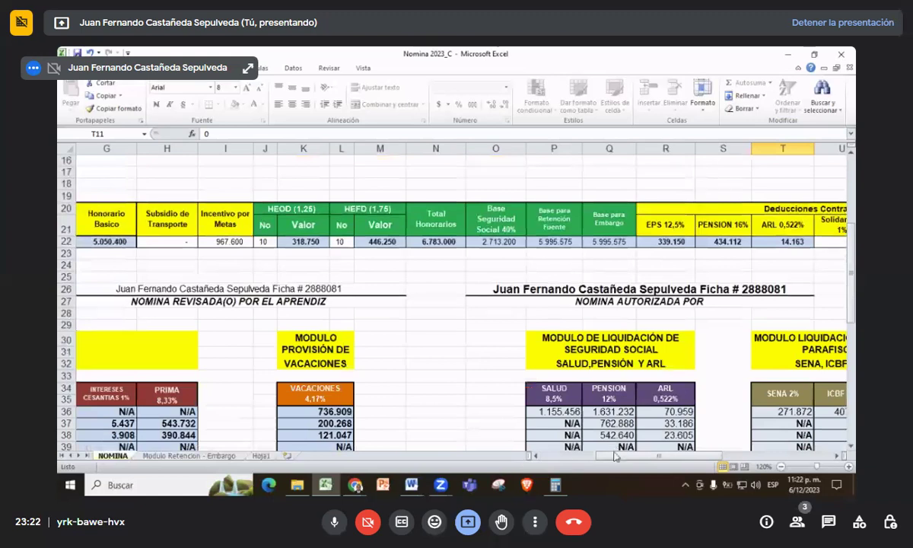
{"action": "left_click_drag", "start_coordinate": [614, 458], "coordinate": [560, 457]}
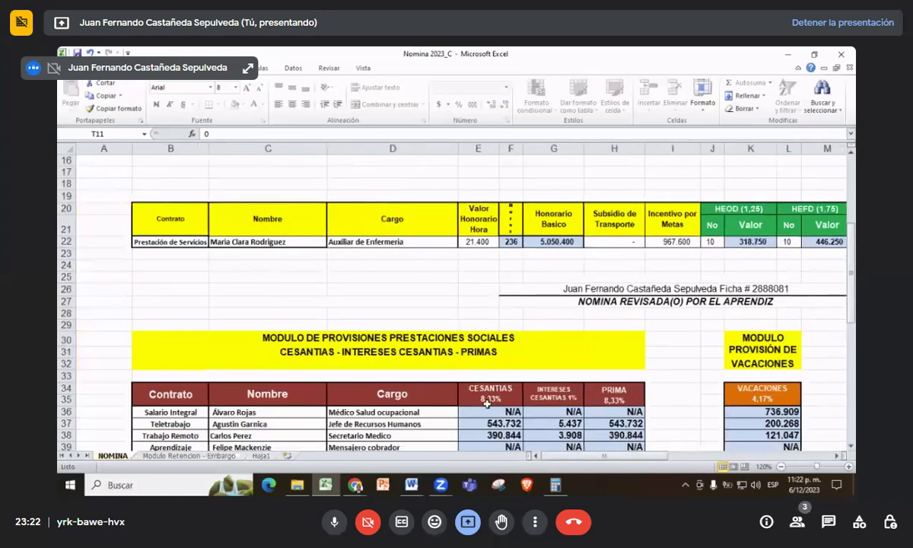
{"action": "scroll", "coordinate": [485, 409], "scroll_direction": "down", "scroll_amount": 3}
{"action": "scroll", "coordinate": [484, 408], "scroll_direction": "up", "scroll_amount": 1}
{"action": "scroll", "coordinate": [485, 409], "scroll_direction": "down", "scroll_amount": 7}
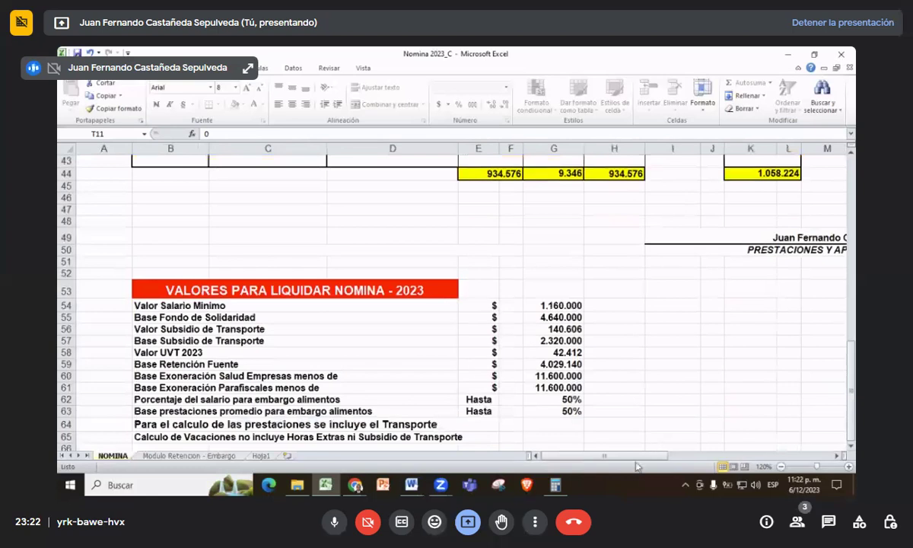
{"action": "left_click_drag", "start_coordinate": [629, 458], "coordinate": [655, 426]}
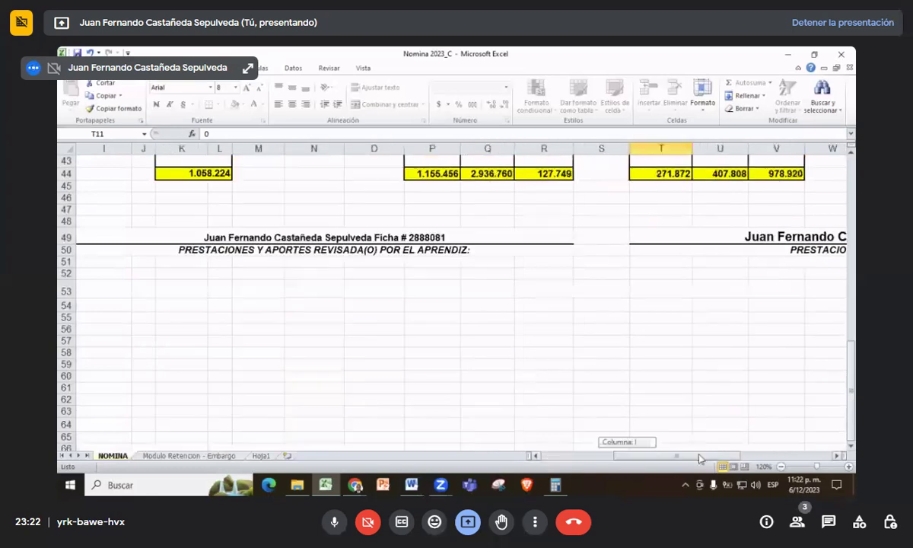
{"action": "scroll", "coordinate": [523, 326], "scroll_direction": "up", "scroll_amount": 3}
{"action": "scroll", "coordinate": [522, 325], "scroll_direction": "up", "scroll_amount": 8}
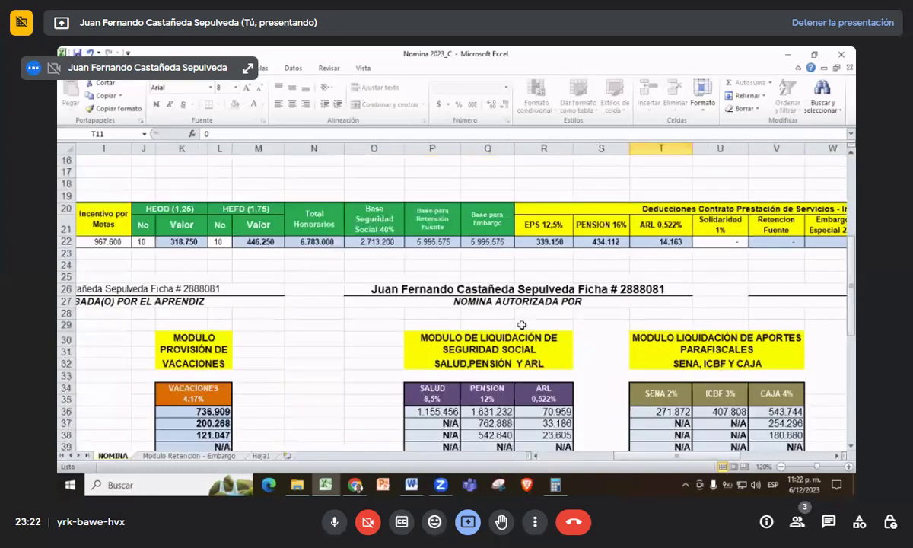
{"action": "scroll", "coordinate": [521, 325], "scroll_direction": "up", "scroll_amount": 2}
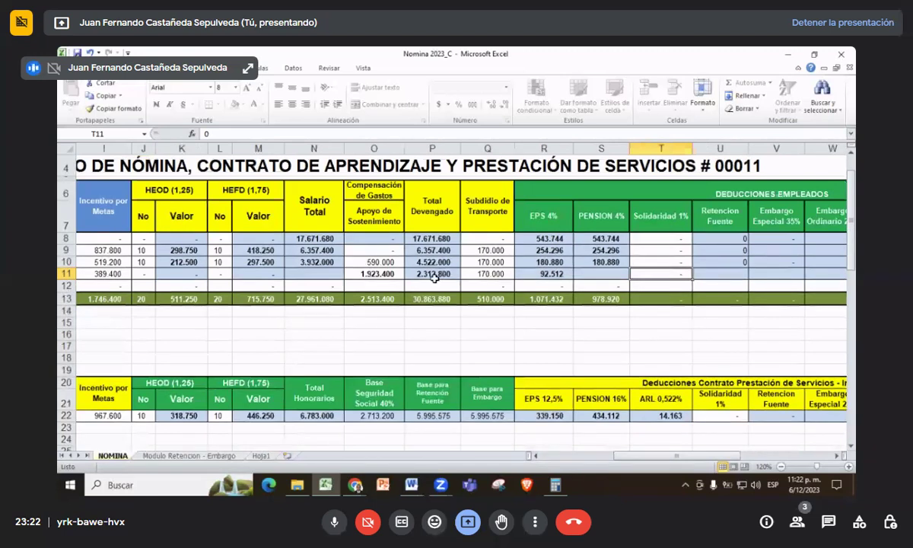
{"action": "scroll", "coordinate": [434, 278], "scroll_direction": "down", "scroll_amount": 1}
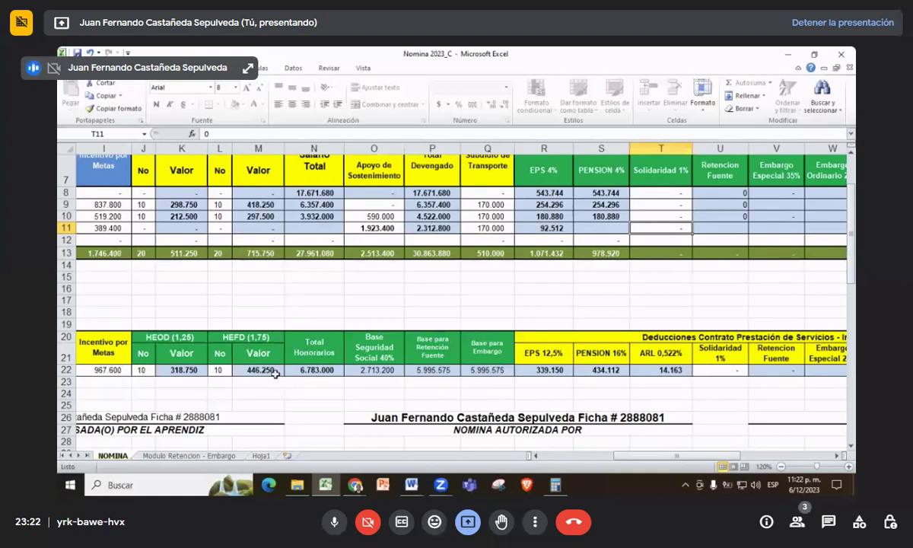
{"action": "left_click_drag", "start_coordinate": [634, 456], "coordinate": [617, 460]}
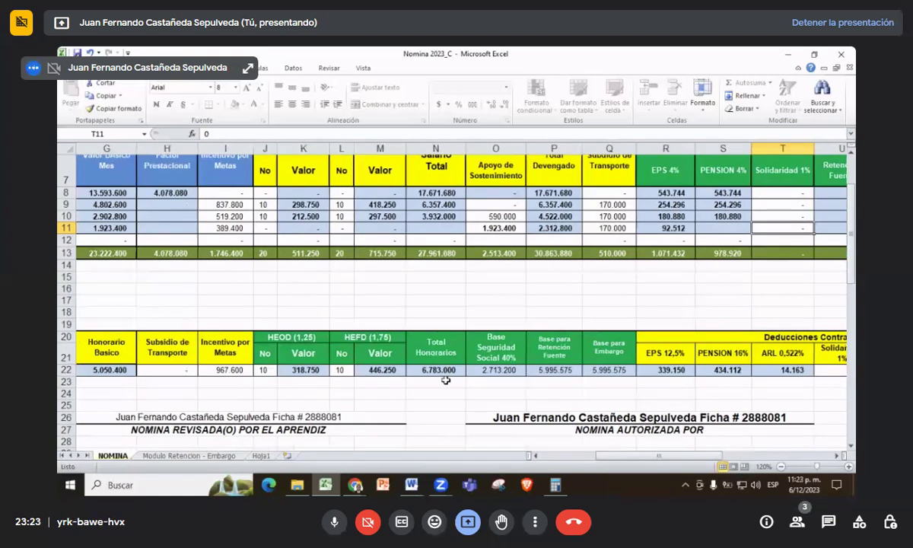
{"action": "mouse_move", "coordinate": [638, 455]}
{"action": "left_mouse_down"}
{"action": "mouse_move", "coordinate": [601, 462]}
{"action": "mouse_move", "coordinate": [645, 465]}
{"action": "left_mouse_up"}
{"action": "left_click_drag", "start_coordinate": [637, 456], "coordinate": [654, 457]}
{"action": "scroll", "coordinate": [520, 382], "scroll_direction": "up", "scroll_amount": 2}
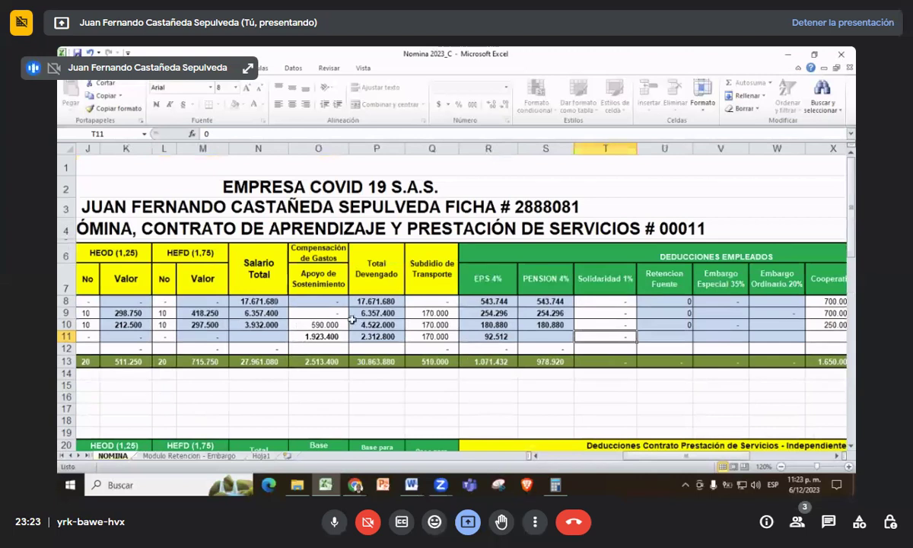
{"action": "left_click", "coordinate": [587, 312]}
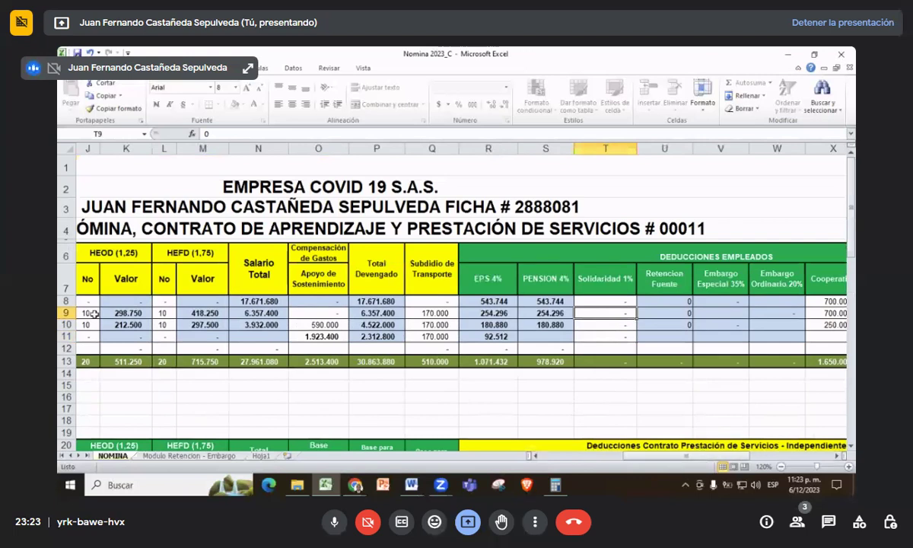
{"action": "left_click", "coordinate": [185, 455]}
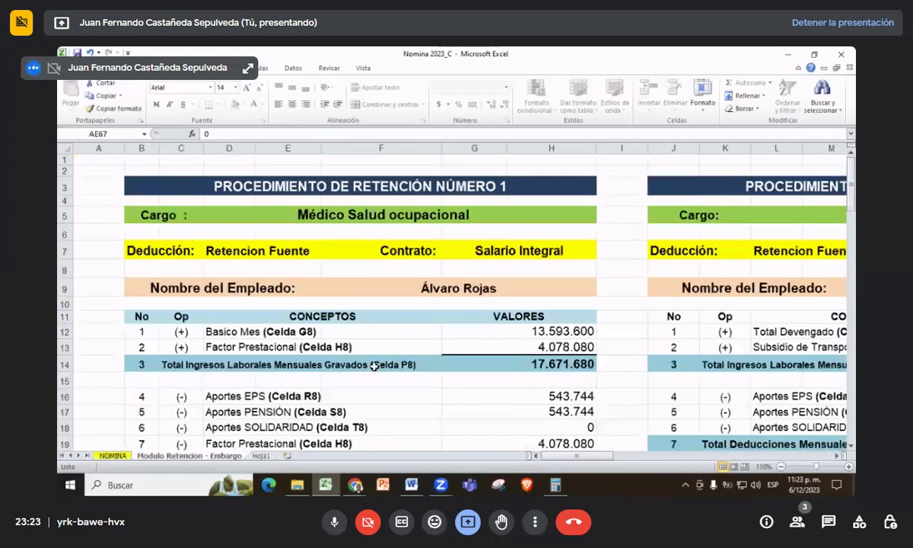
{"action": "scroll", "coordinate": [374, 365], "scroll_direction": "down", "scroll_amount": 2}
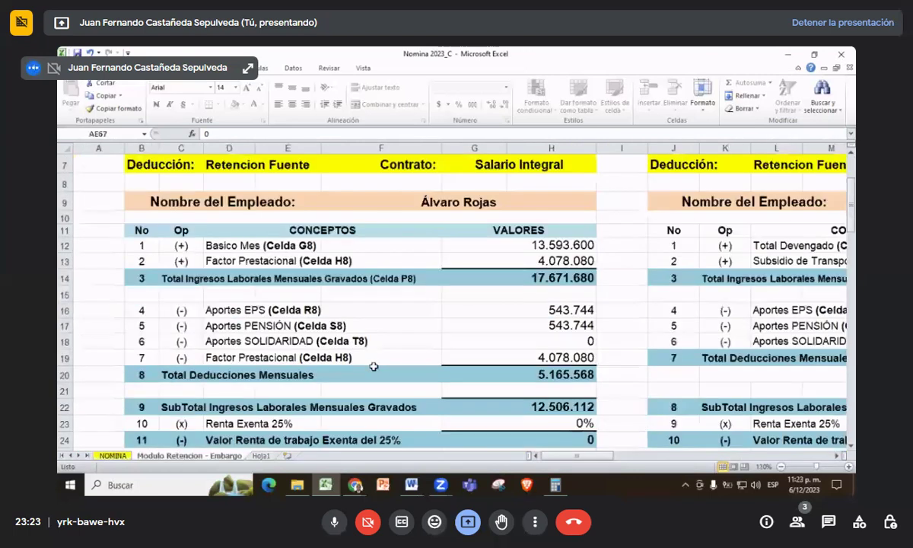
{"action": "scroll", "coordinate": [372, 366], "scroll_direction": "up", "scroll_amount": 2}
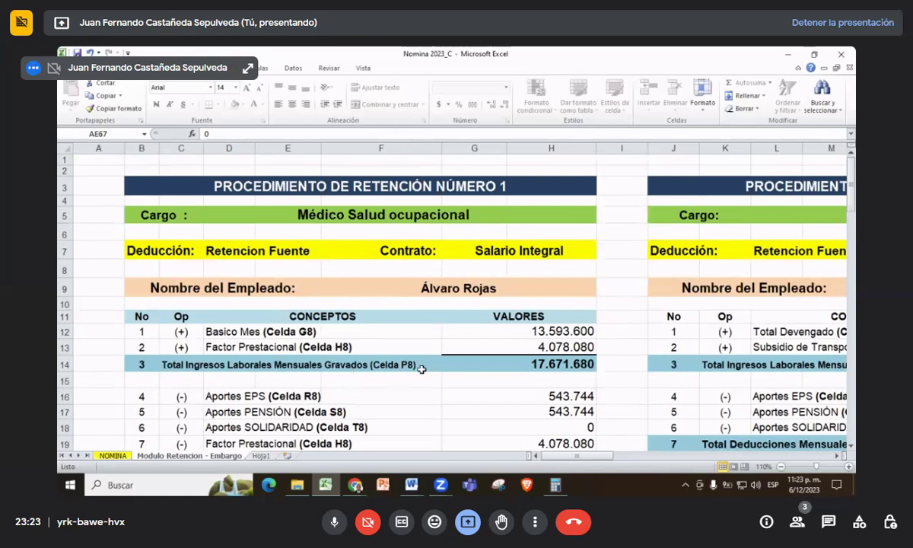
{"action": "scroll", "coordinate": [454, 382], "scroll_direction": "down", "scroll_amount": 3}
{"action": "scroll", "coordinate": [454, 382], "scroll_direction": "up", "scroll_amount": 1}
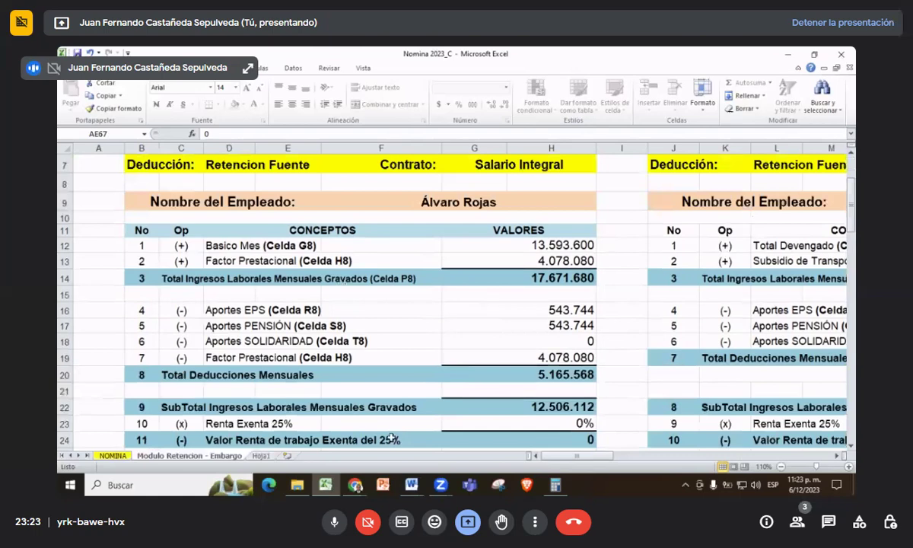
{"action": "left_click", "coordinate": [111, 457]}
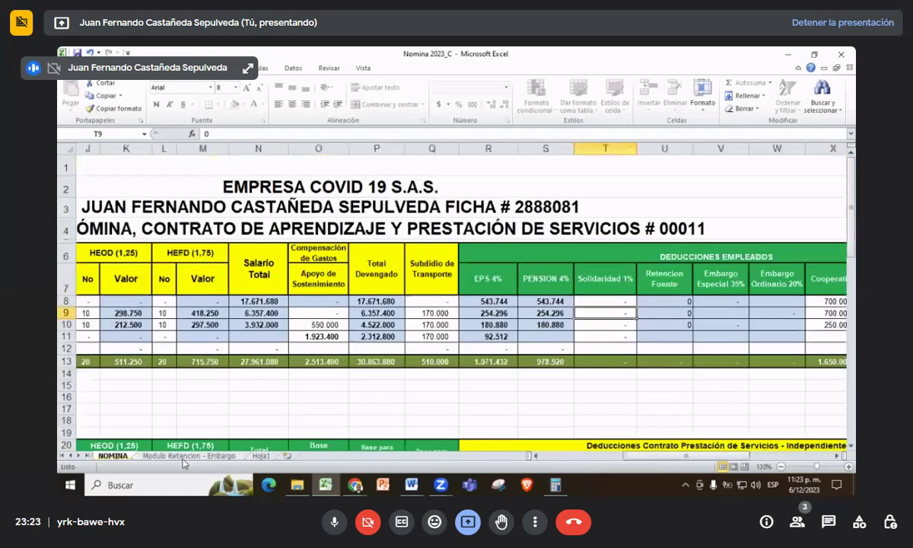
{"action": "left_click", "coordinate": [175, 456]}
{"action": "scroll", "coordinate": [658, 330], "scroll_direction": "up", "scroll_amount": 2}
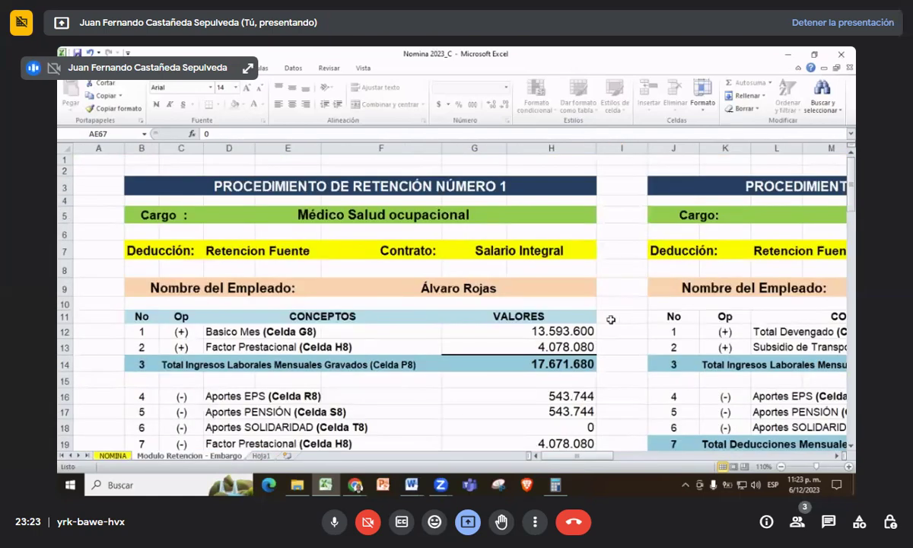
{"action": "scroll", "coordinate": [601, 304], "scroll_direction": "down", "scroll_amount": 3}
{"action": "scroll", "coordinate": [602, 325], "scroll_direction": "down", "scroll_amount": 12}
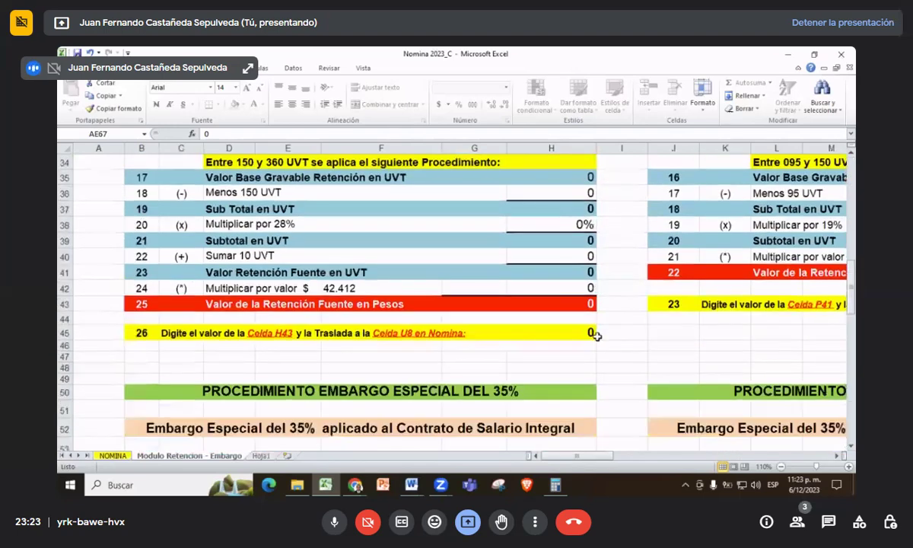
{"action": "scroll", "coordinate": [597, 337], "scroll_direction": "down", "scroll_amount": 2}
{"action": "scroll", "coordinate": [593, 338], "scroll_direction": "down", "scroll_amount": 8}
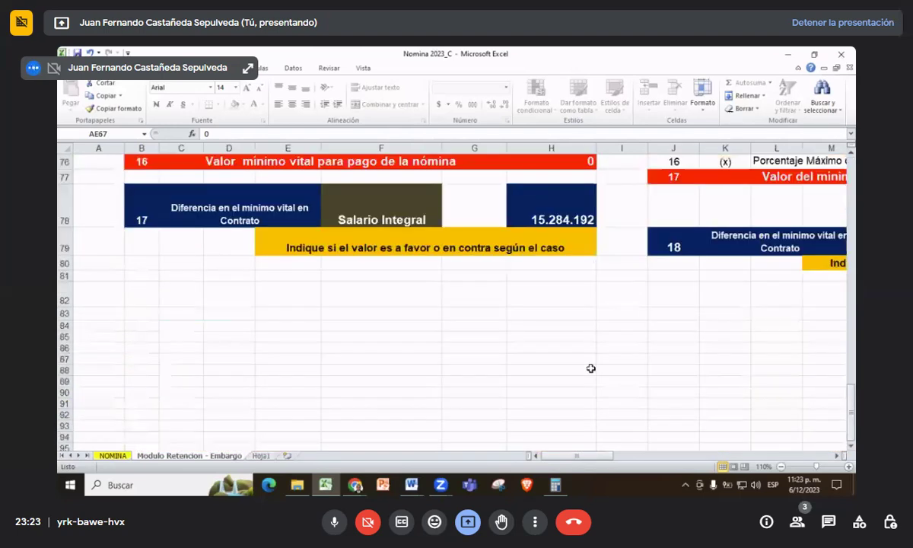
{"action": "mouse_move", "coordinate": [584, 455]}
{"action": "left_mouse_down"}
{"action": "mouse_move", "coordinate": [769, 471]}
{"action": "mouse_move", "coordinate": [578, 456]}
{"action": "left_mouse_up"}
{"action": "left_click", "coordinate": [113, 455]}
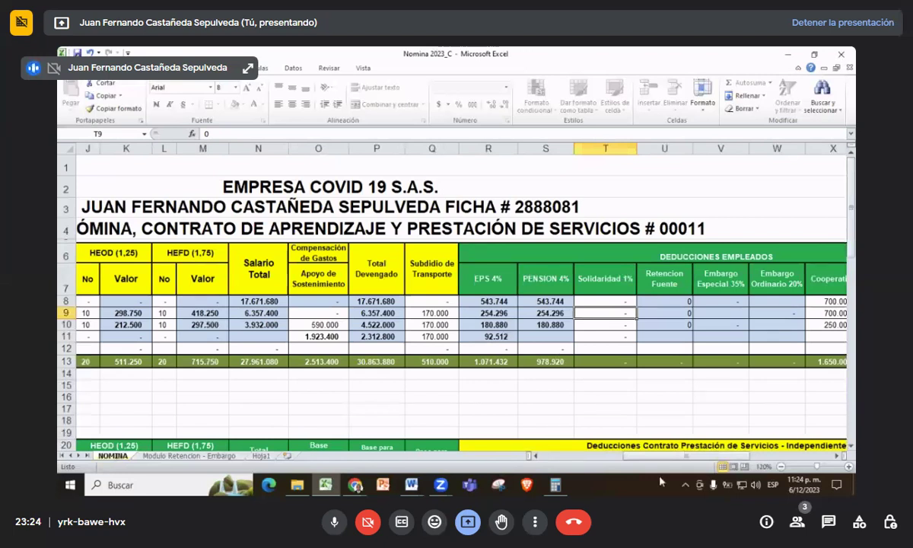
{"action": "left_click_drag", "start_coordinate": [657, 457], "coordinate": [711, 467]}
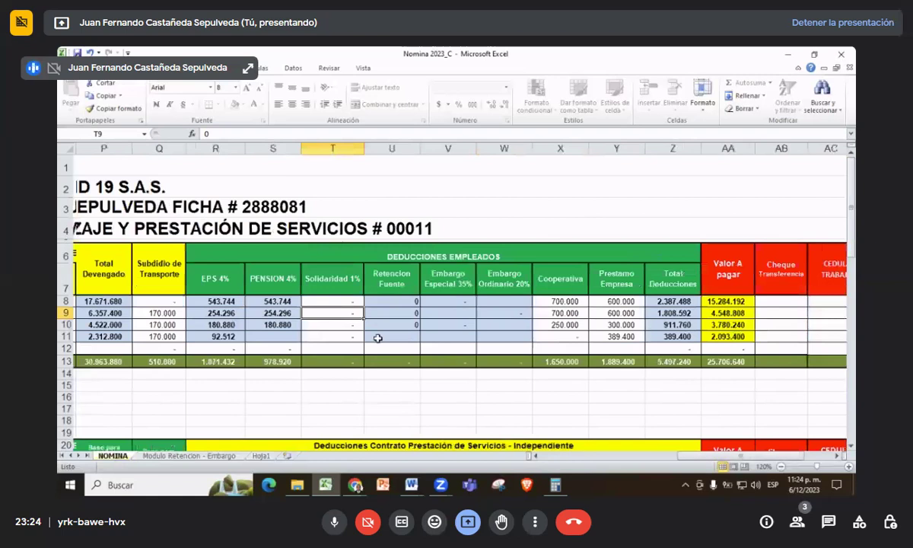
{"action": "left_click", "coordinate": [324, 337]}
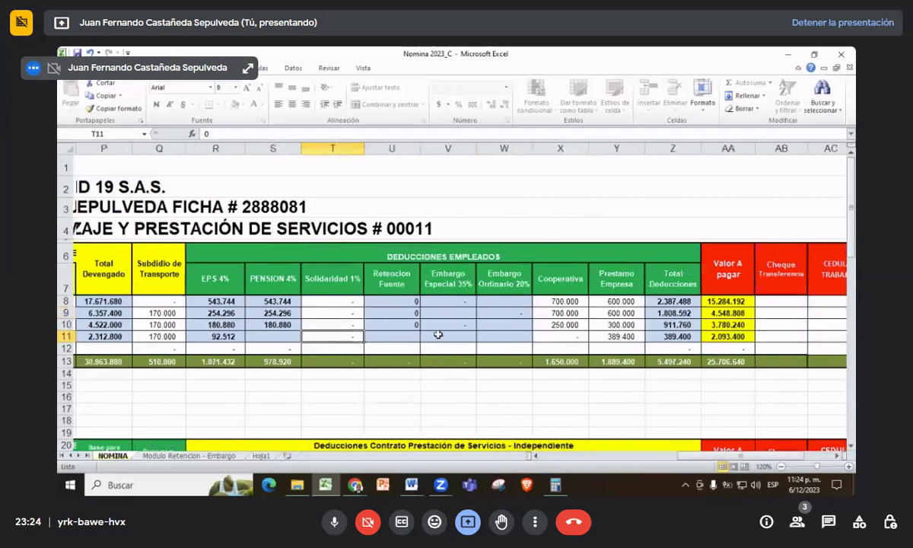
{"action": "left_click", "coordinate": [563, 336]}
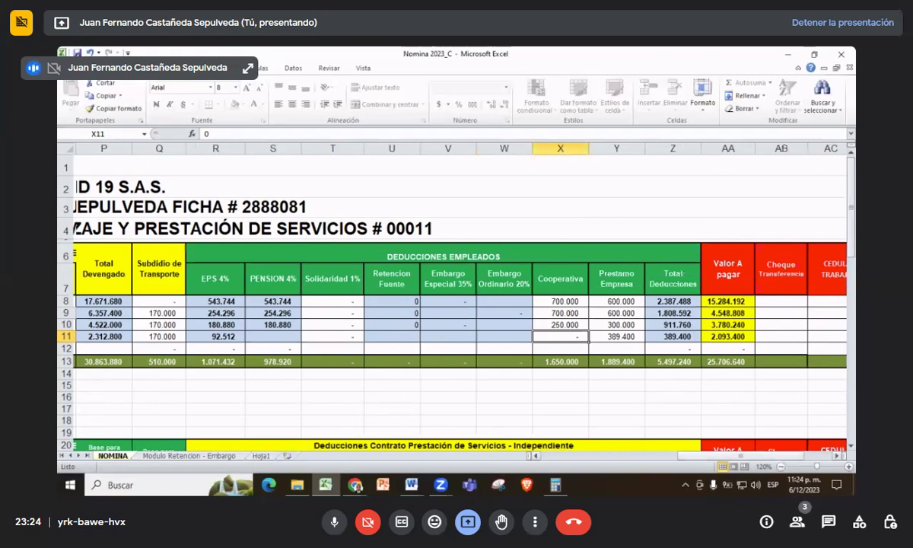
{"action": "left_click_drag", "start_coordinate": [703, 456], "coordinate": [719, 456]}
{"action": "left_click", "coordinate": [613, 337]}
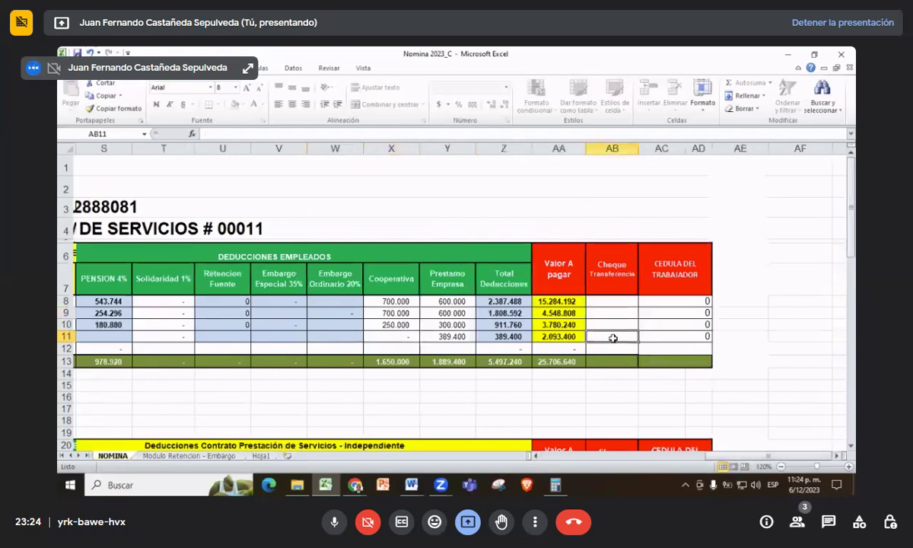
{"action": "type", "text": "Transferencia"}
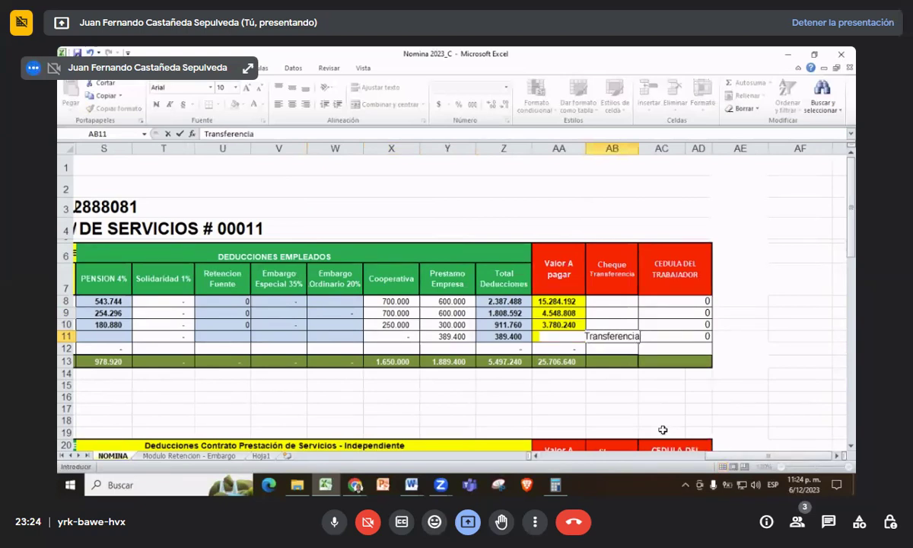
{"action": "key", "text": "Tab"}
{"action": "left_click", "coordinate": [621, 332]}
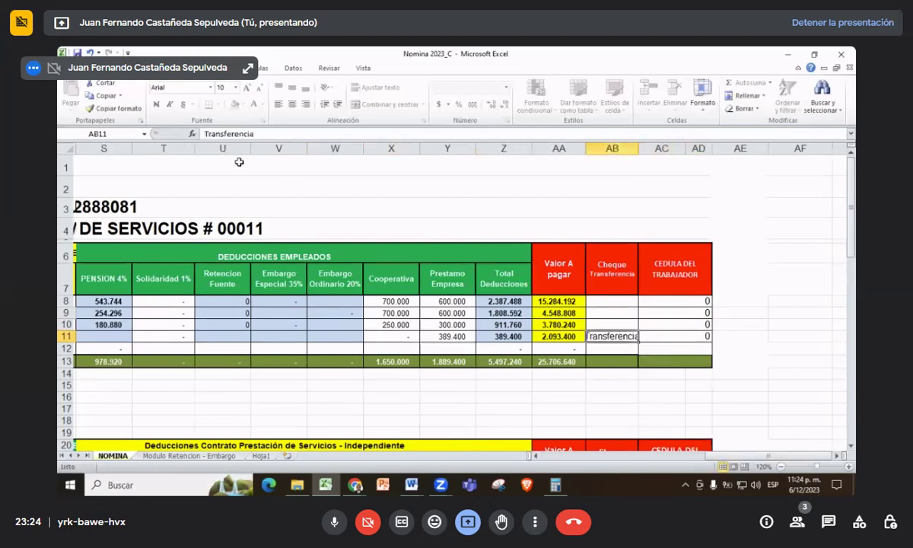
{"action": "left_click", "coordinate": [235, 88]}
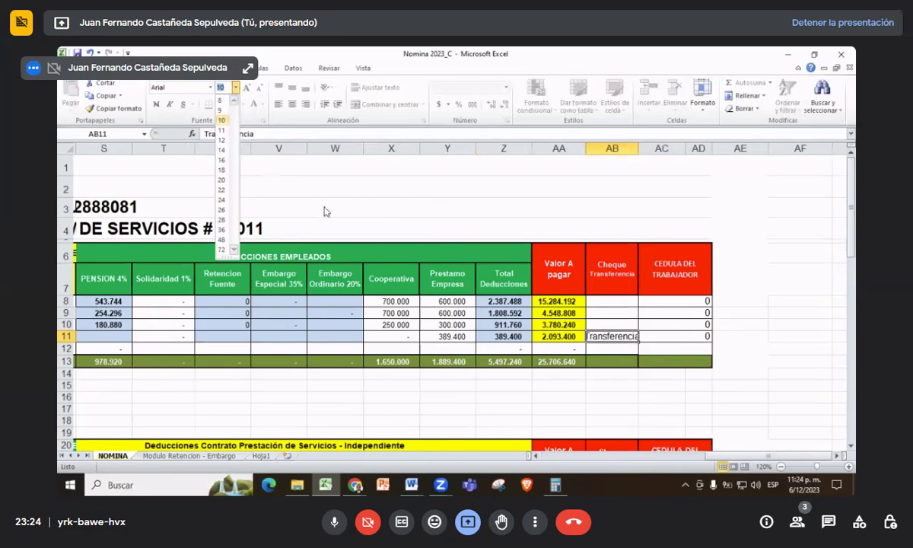
{"action": "left_click", "coordinate": [588, 346]}
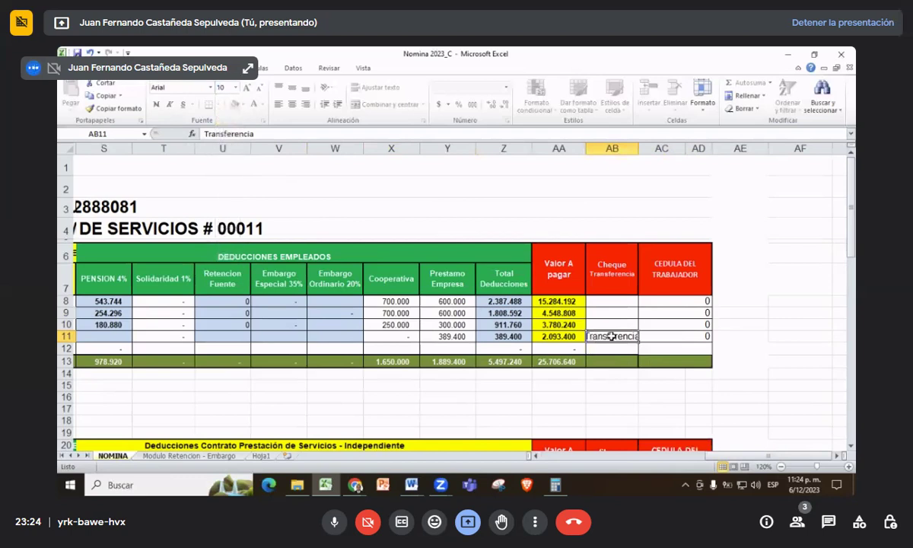
{"action": "right_click", "coordinate": [613, 334]}
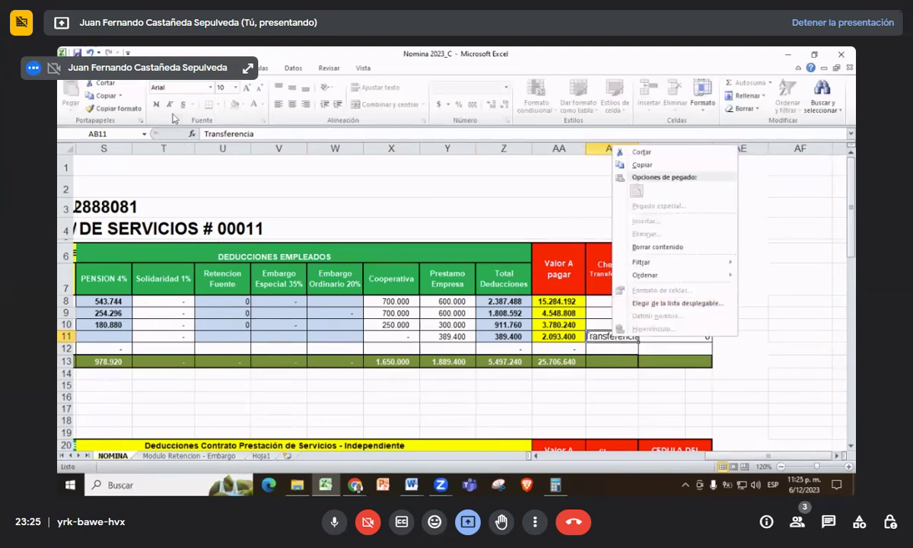
{"action": "left_click", "coordinate": [232, 87]}
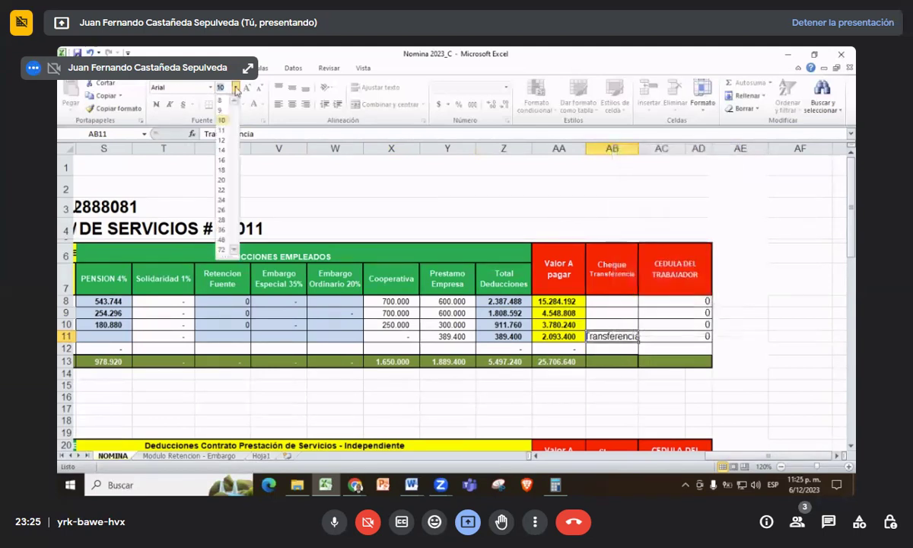
{"action": "left_click", "coordinate": [221, 119]}
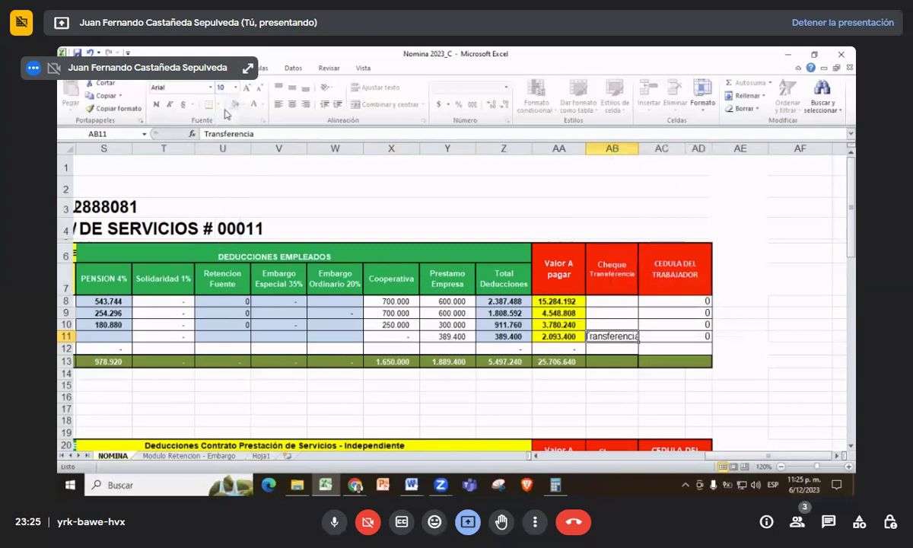
{"action": "left_click", "coordinate": [659, 338]}
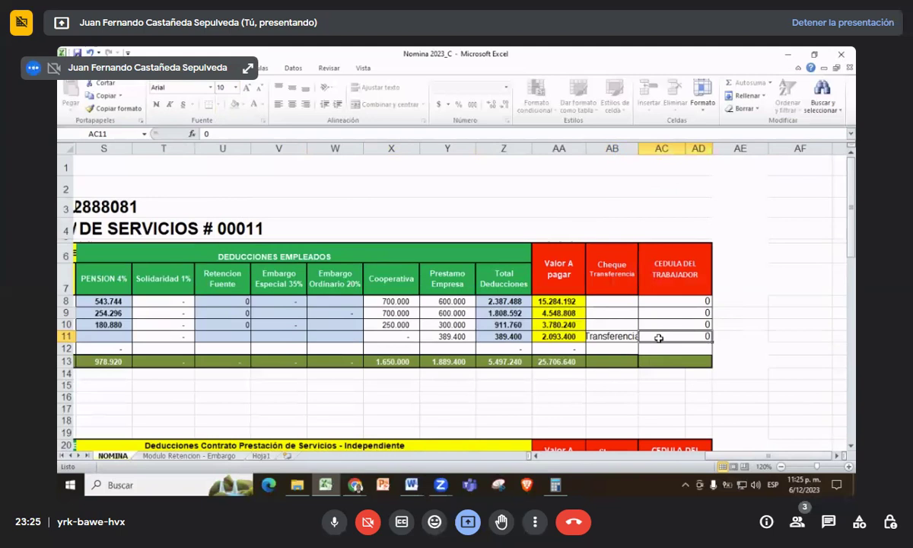
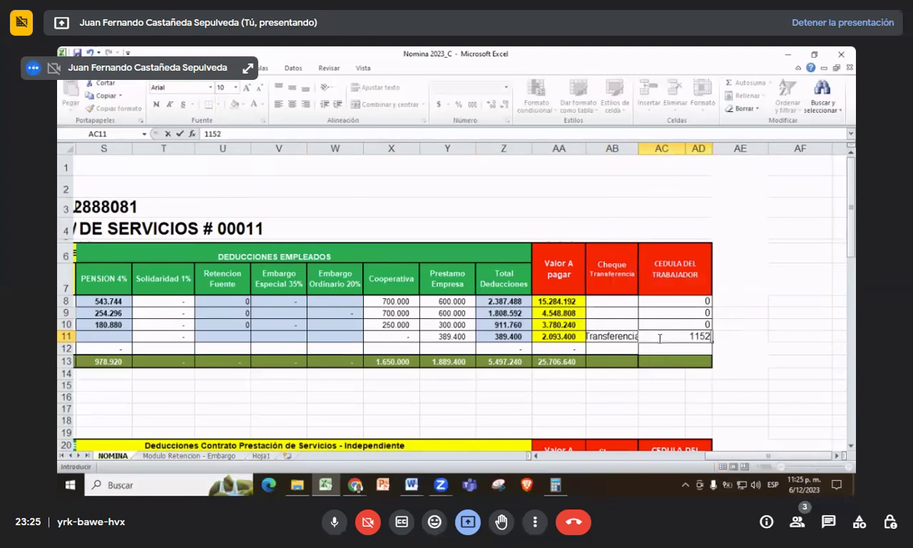
- Enter the apprentice's cédula number in cell AC11 under CEDULA DEL TRABAJADOR
{"action": "key", "text": "Down"}
{"action": "key", "text": "Down"}
{"action": "key", "text": "Down"}
{"action": "key", "text": "Down"}
{"action": "key", "text": "Down"}
{"action": "key", "text": "Down"}
{"action": "key", "text": "Down"}
{"action": "key", "text": "Down"}
{"action": "key", "text": "Down"}
{"action": "key", "text": "Down"}
- Scroll across the payroll sheet to review the completed apprentice row
{"action": "scroll", "coordinate": [577, 411], "scroll_direction": "down", "scroll_amount": 1}
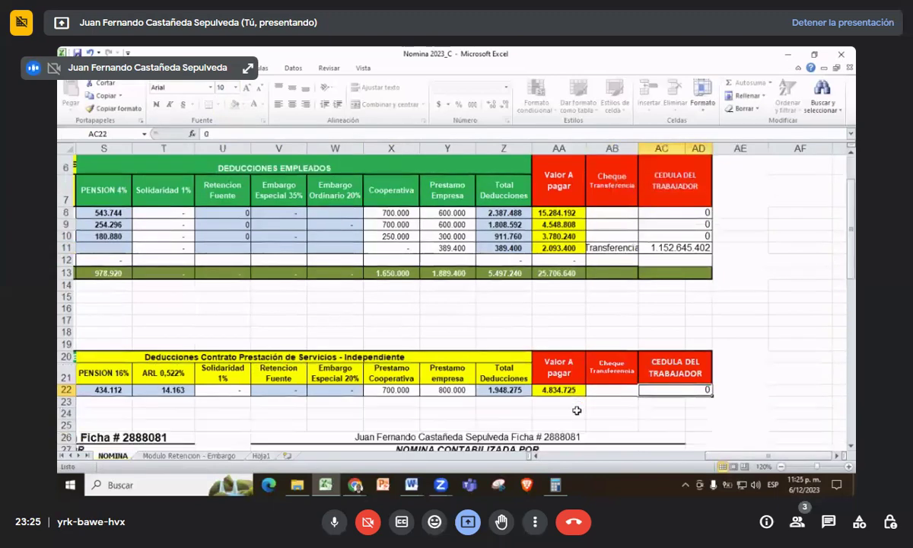
{"action": "scroll", "coordinate": [576, 411], "scroll_direction": "down", "scroll_amount": 2}
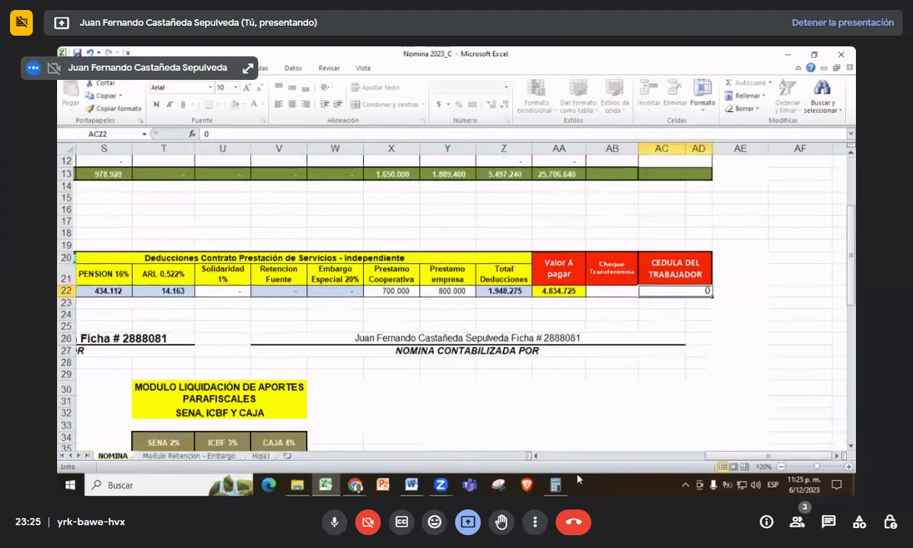
{"action": "left_click_drag", "start_coordinate": [743, 460], "coordinate": [607, 460]}
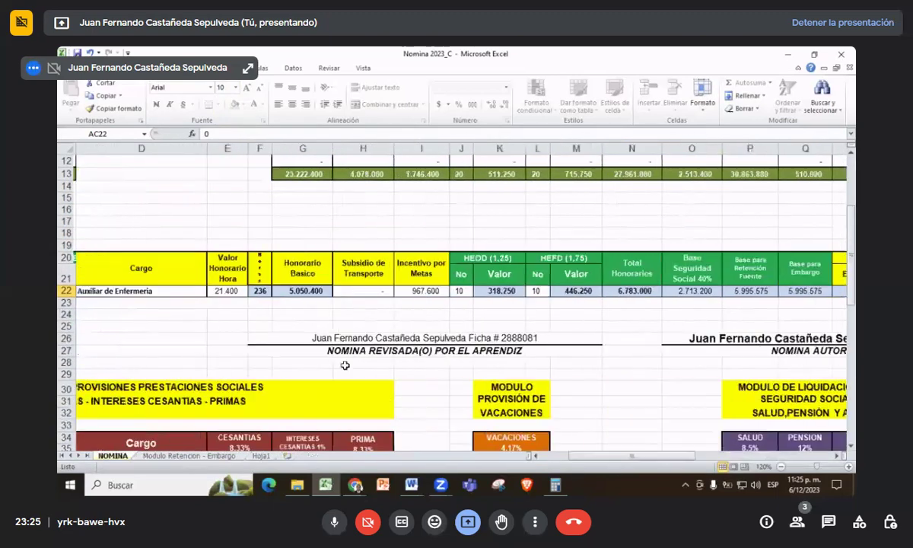
{"action": "scroll", "coordinate": [345, 367], "scroll_direction": "up", "scroll_amount": 1}
{"action": "scroll", "coordinate": [345, 367], "scroll_direction": "up", "scroll_amount": 2}
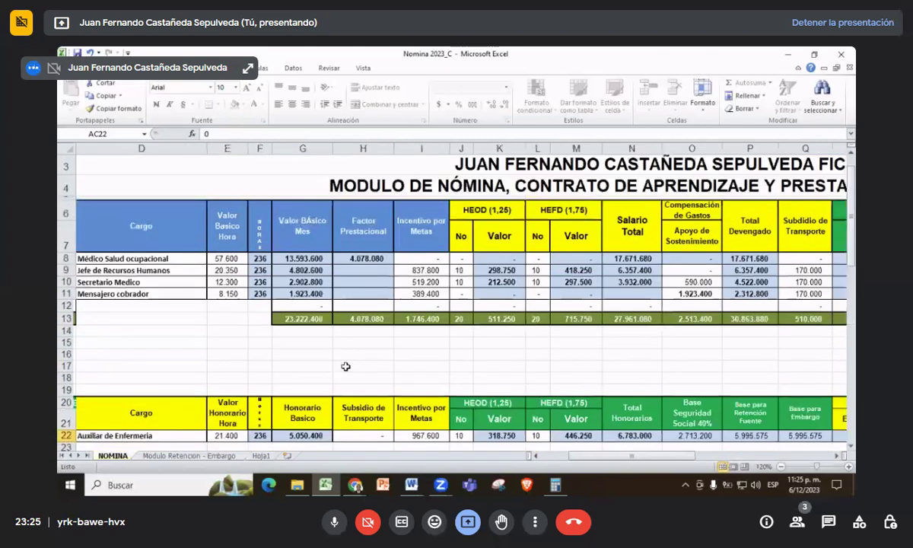
{"action": "scroll", "coordinate": [345, 367], "scroll_direction": "down", "scroll_amount": 1}
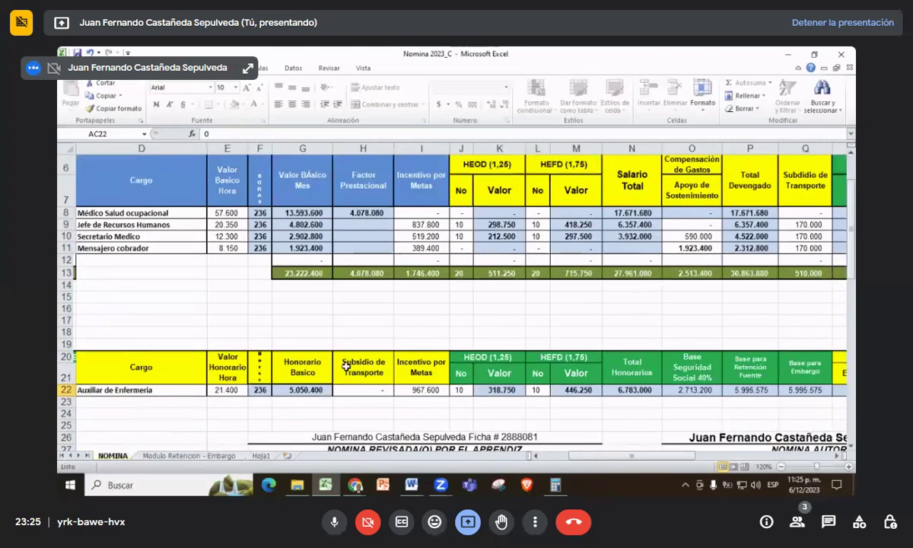
{"action": "left_click_drag", "start_coordinate": [648, 460], "coordinate": [696, 463]}
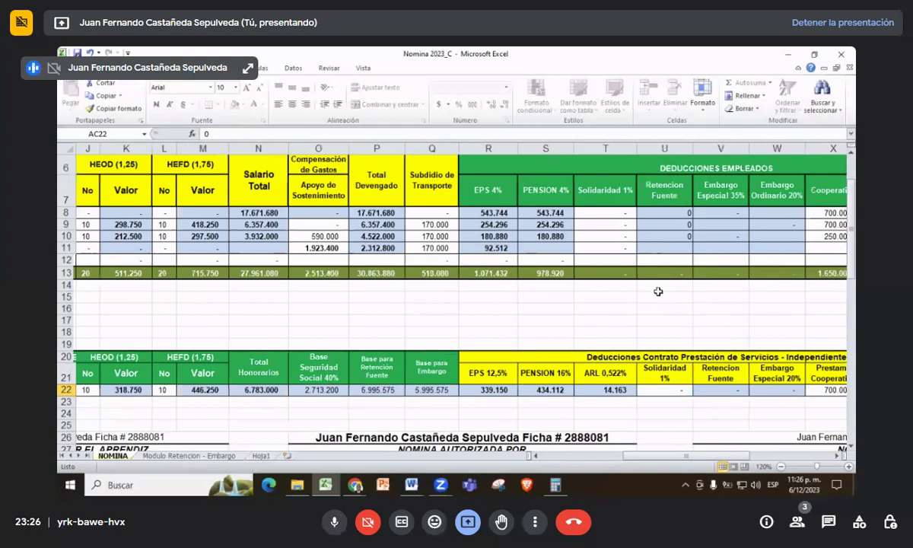
{"action": "left_click_drag", "start_coordinate": [669, 455], "coordinate": [544, 455]}
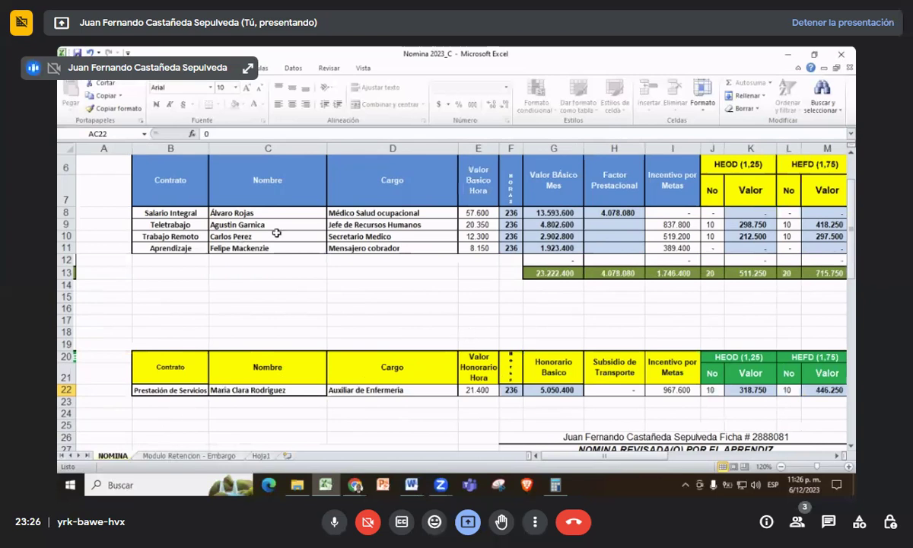
- Minimize Excel and File Explorer, and close the Guia # 4 PDF window
{"action": "left_click", "coordinate": [788, 54]}
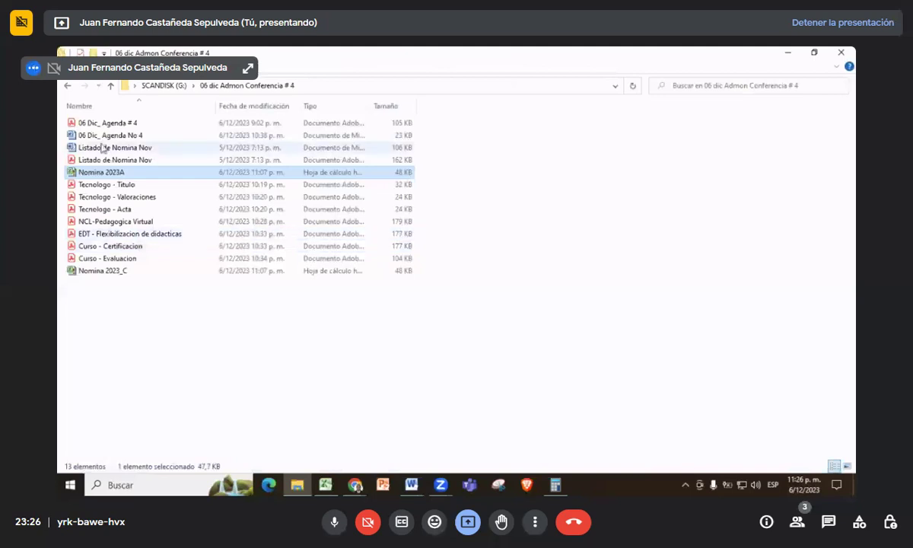
{"action": "left_click", "coordinate": [795, 57]}
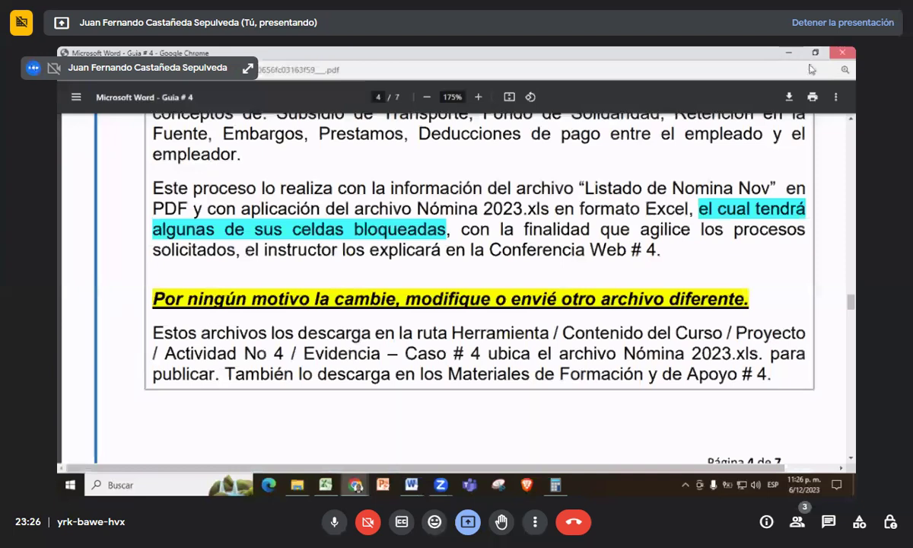
{"action": "left_click", "coordinate": [842, 52]}
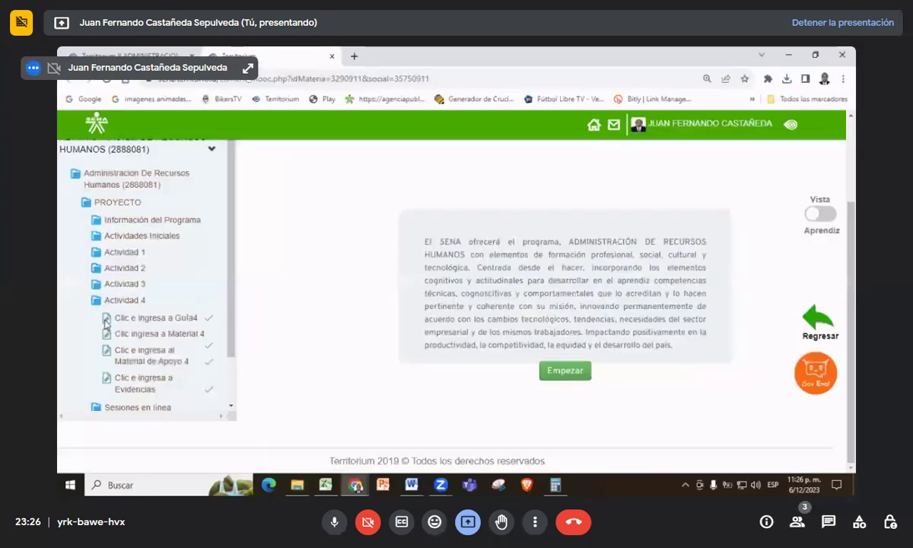
- Open 'Clic e ingresa al Material de Apoyo 4' under Actividad 4 and view the five theory topics
{"action": "left_click", "coordinate": [146, 357]}
{"action": "scroll", "coordinate": [550, 255], "scroll_direction": "down", "scroll_amount": 2}
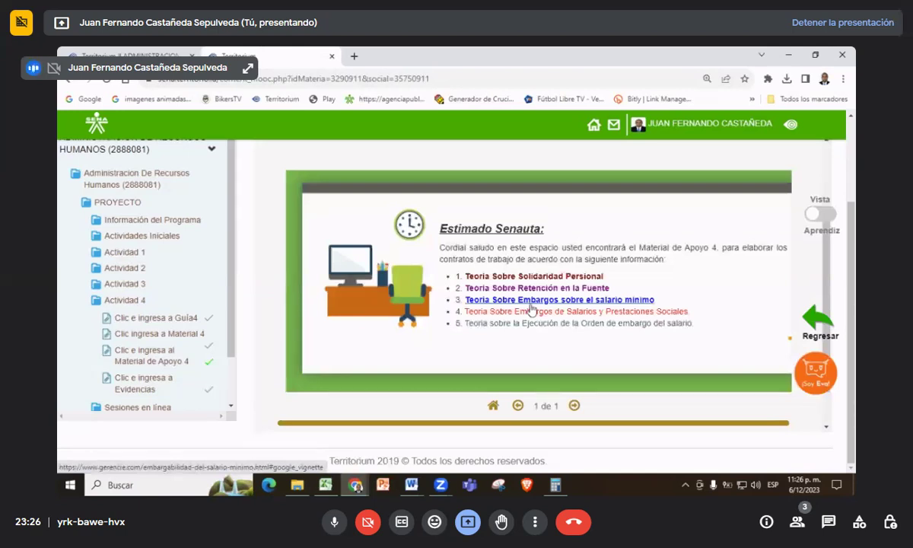
{"action": "scroll", "coordinate": [532, 307], "scroll_direction": "up", "scroll_amount": 2}
{"action": "scroll", "coordinate": [534, 307], "scroll_direction": "down", "scroll_amount": 2}
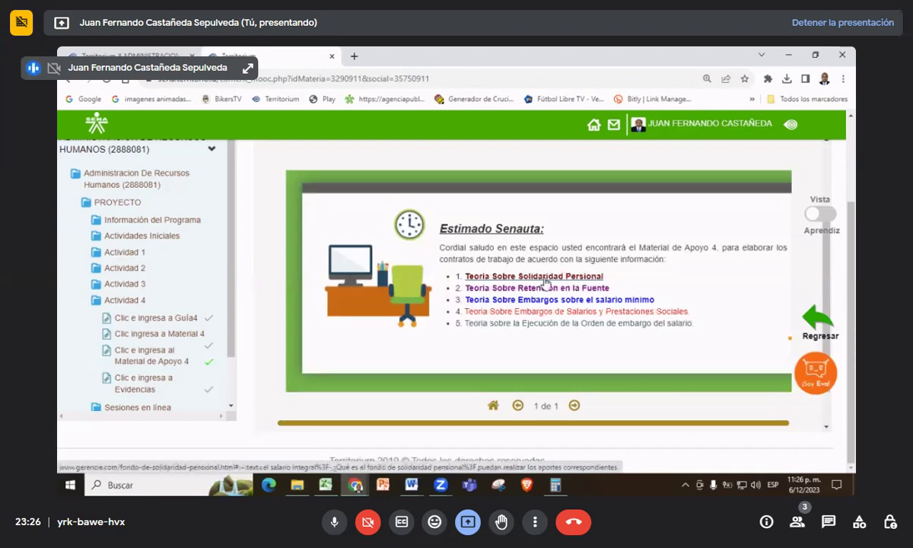
- Open the 'Teoria Sobre Solidaridad Personal' article and skim its table of contents
{"action": "left_click", "coordinate": [544, 282]}
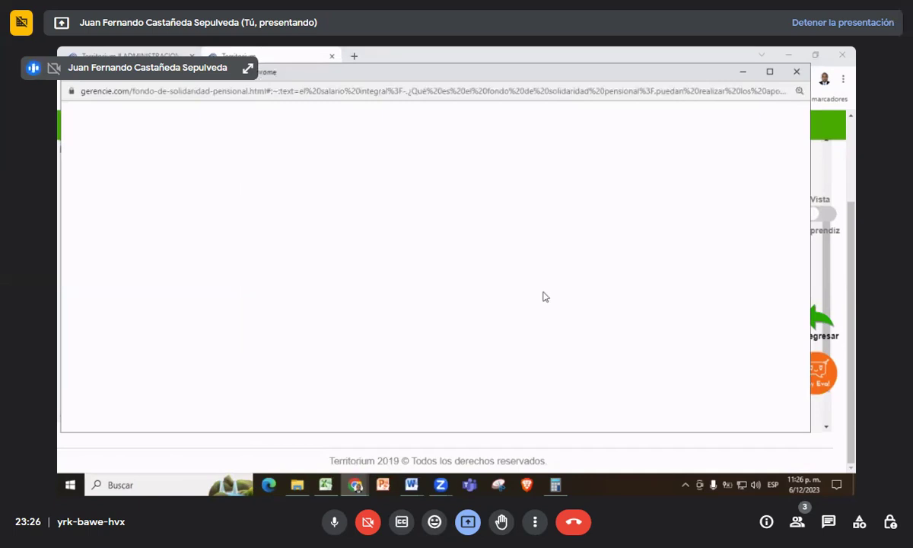
{"action": "scroll", "coordinate": [541, 299], "scroll_direction": "down", "scroll_amount": 3}
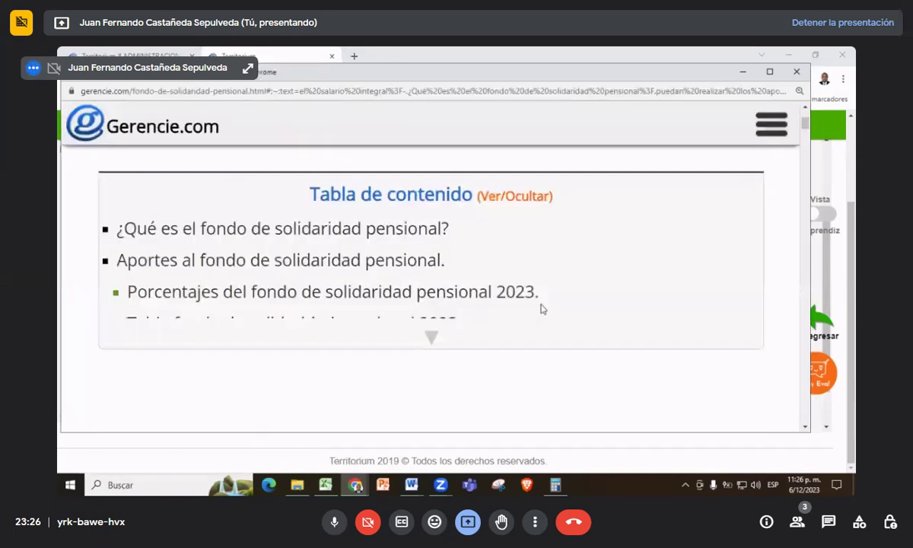
{"action": "scroll", "coordinate": [540, 308], "scroll_direction": "down", "scroll_amount": 3}
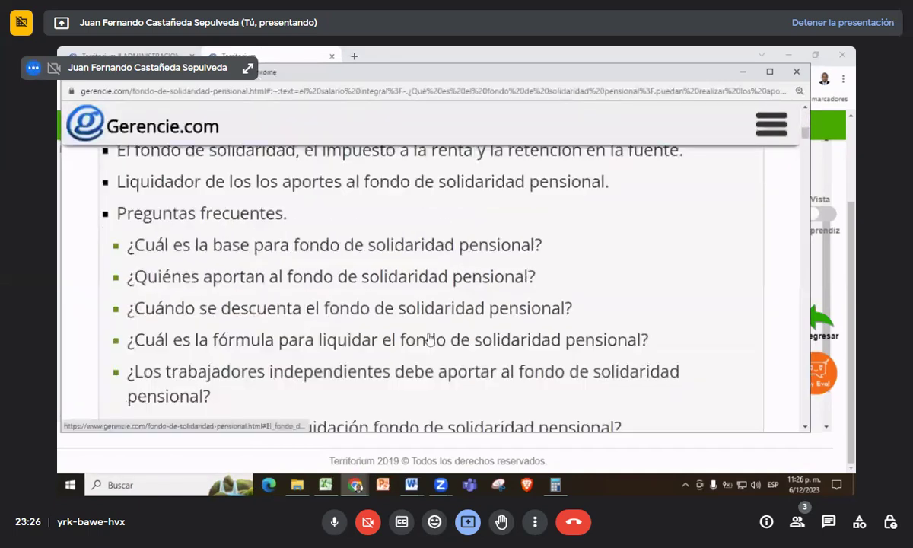
{"action": "scroll", "coordinate": [430, 339], "scroll_direction": "down", "scroll_amount": 1}
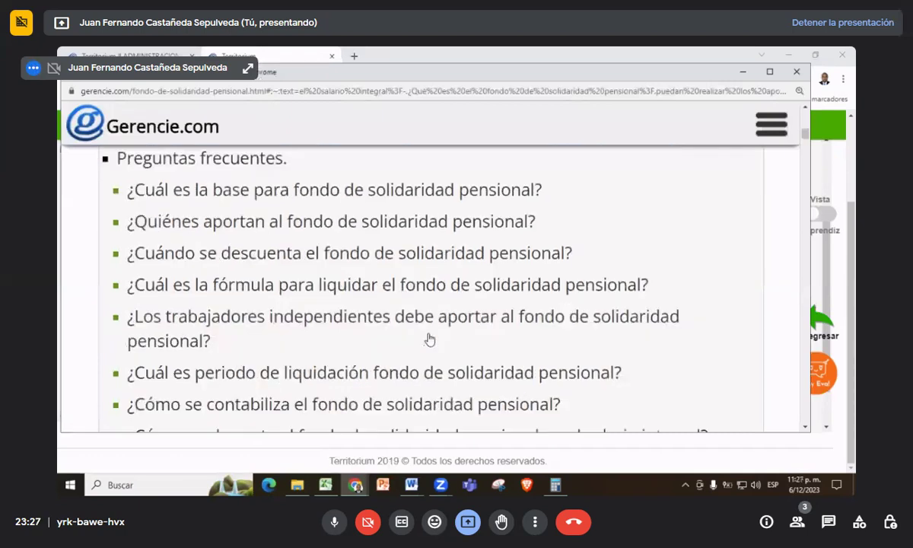
{"action": "scroll", "coordinate": [429, 339], "scroll_direction": "up", "scroll_amount": 5}
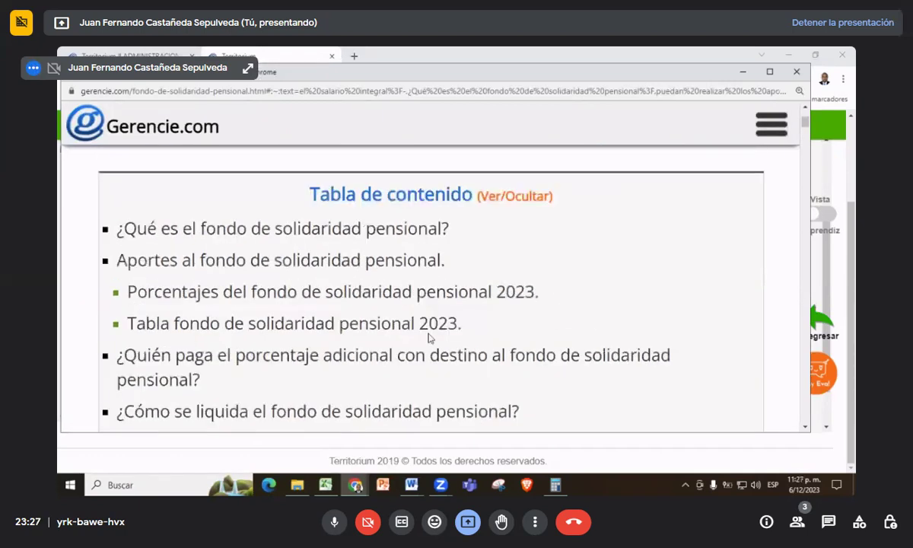